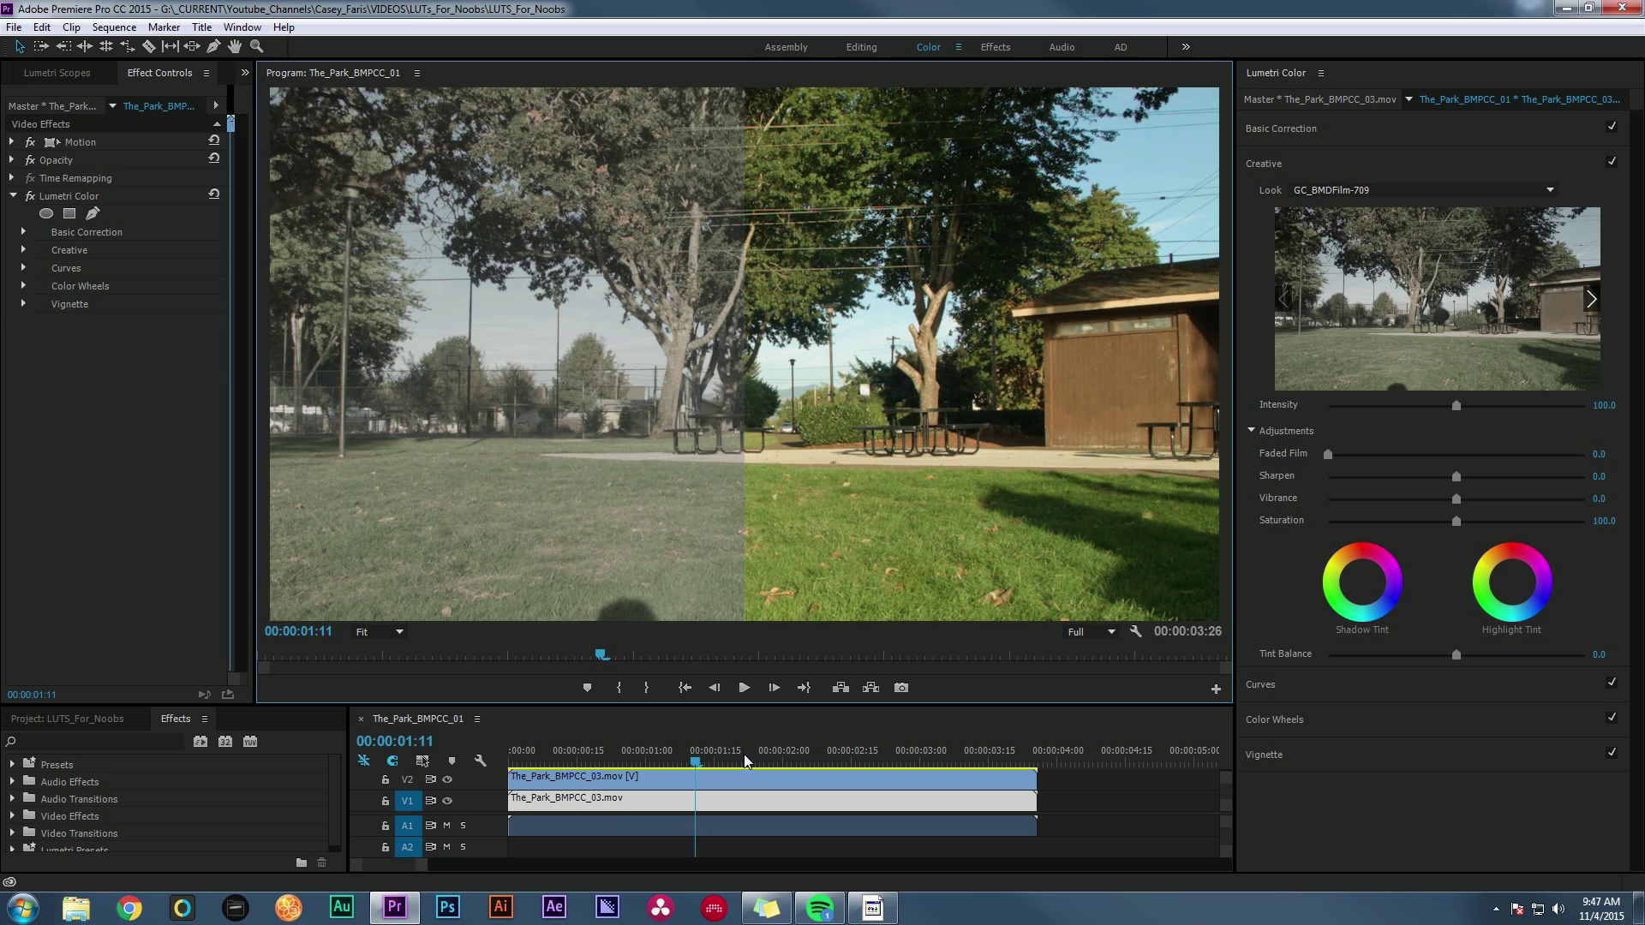
Nudge the V2 clip's Crop Right value to shift the split, then bring up the GC_Vengeance_LOG folder.
{"action": "left_click", "coordinate": [749, 776]}
{"action": "mouse_move", "coordinate": [129, 393]}
{"action": "left_mouse_down"}
{"action": "mouse_move", "coordinate": [86, 393]}
{"action": "mouse_move", "coordinate": [189, 393]}
{"action": "mouse_move", "coordinate": [134, 393]}
{"action": "left_mouse_up"}
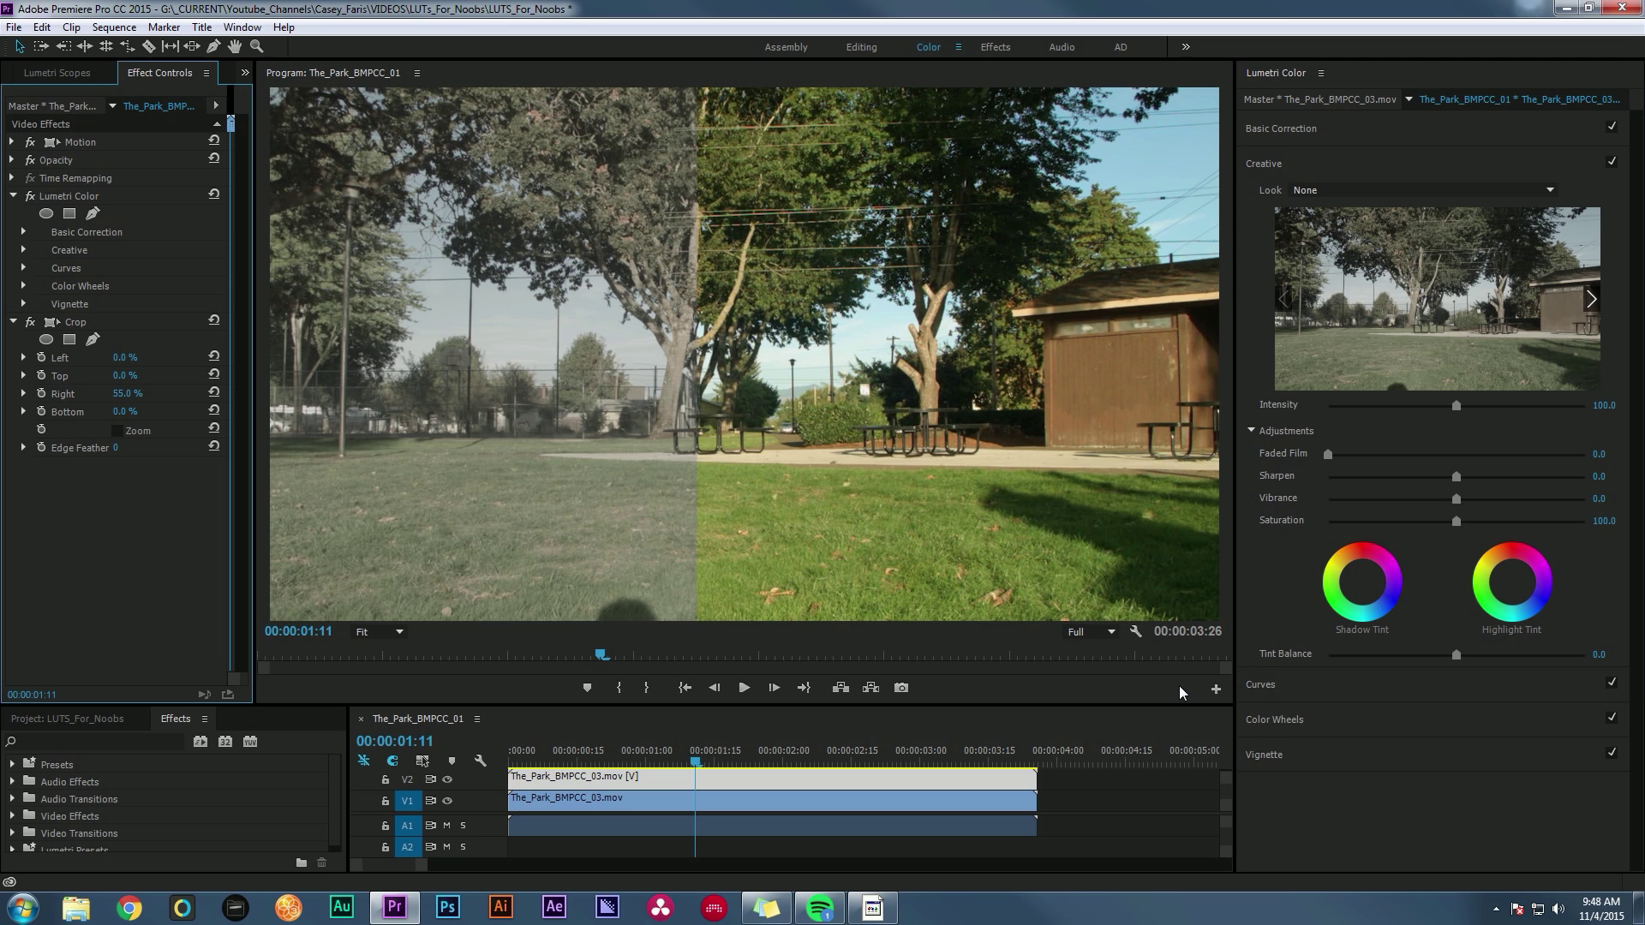
{"action": "left_click", "coordinate": [77, 908]}
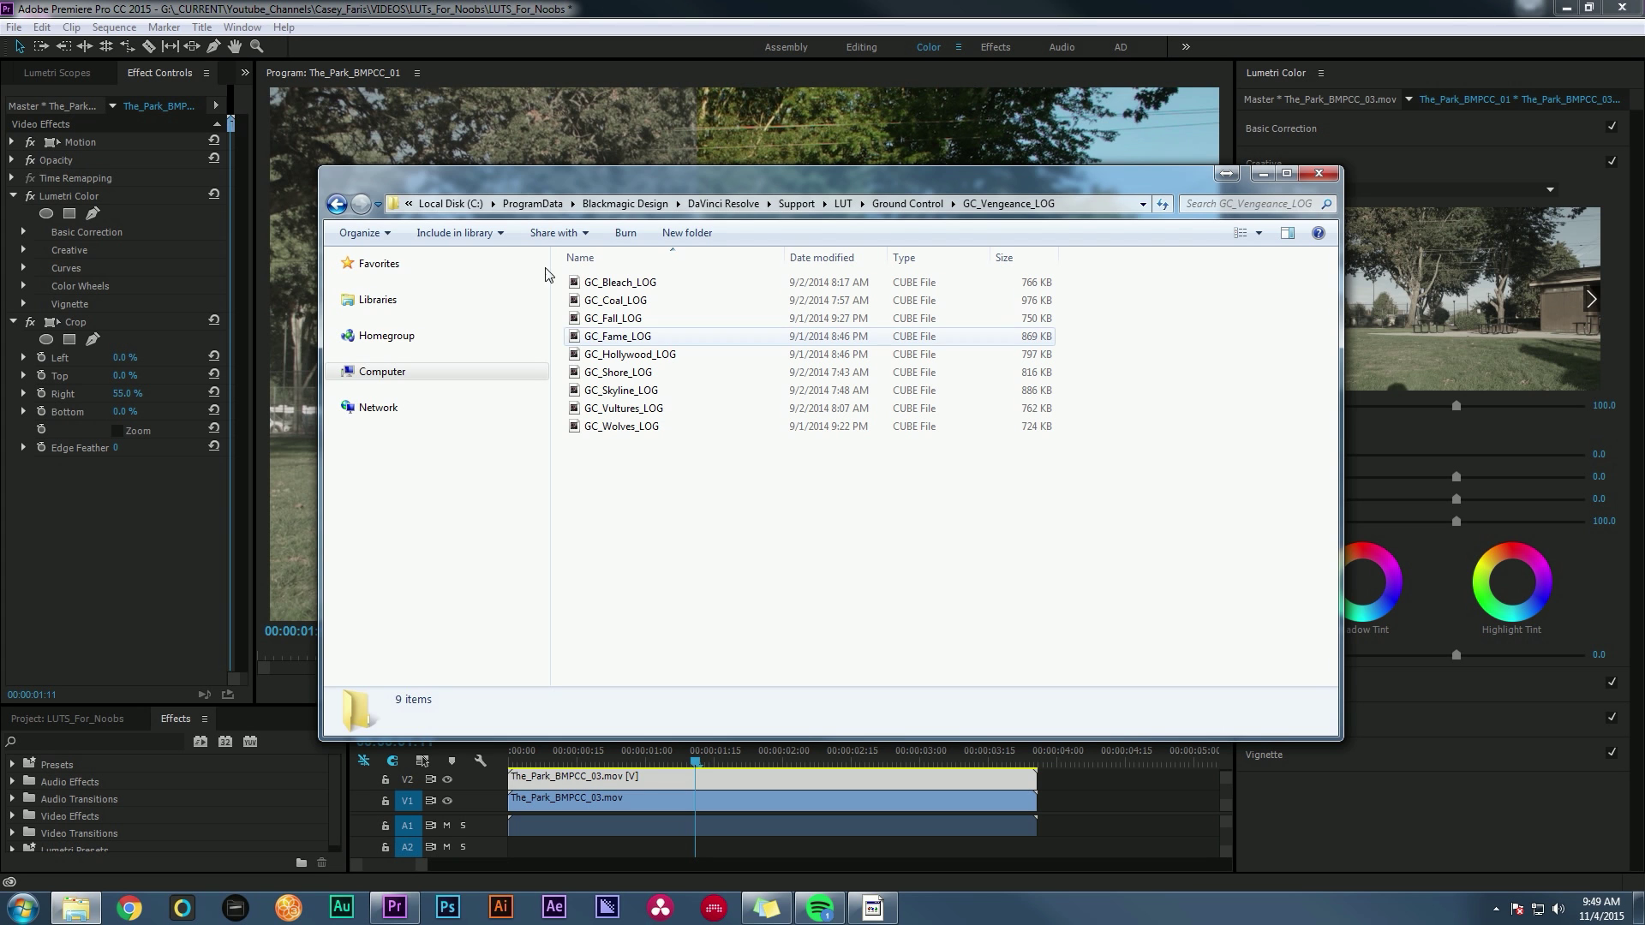
Reposition the Explorer window and browse into the GC_Falcon_3DL LOG LUT folder.
{"action": "left_click_drag", "start_coordinate": [600, 177], "coordinate": [1088, 436]}
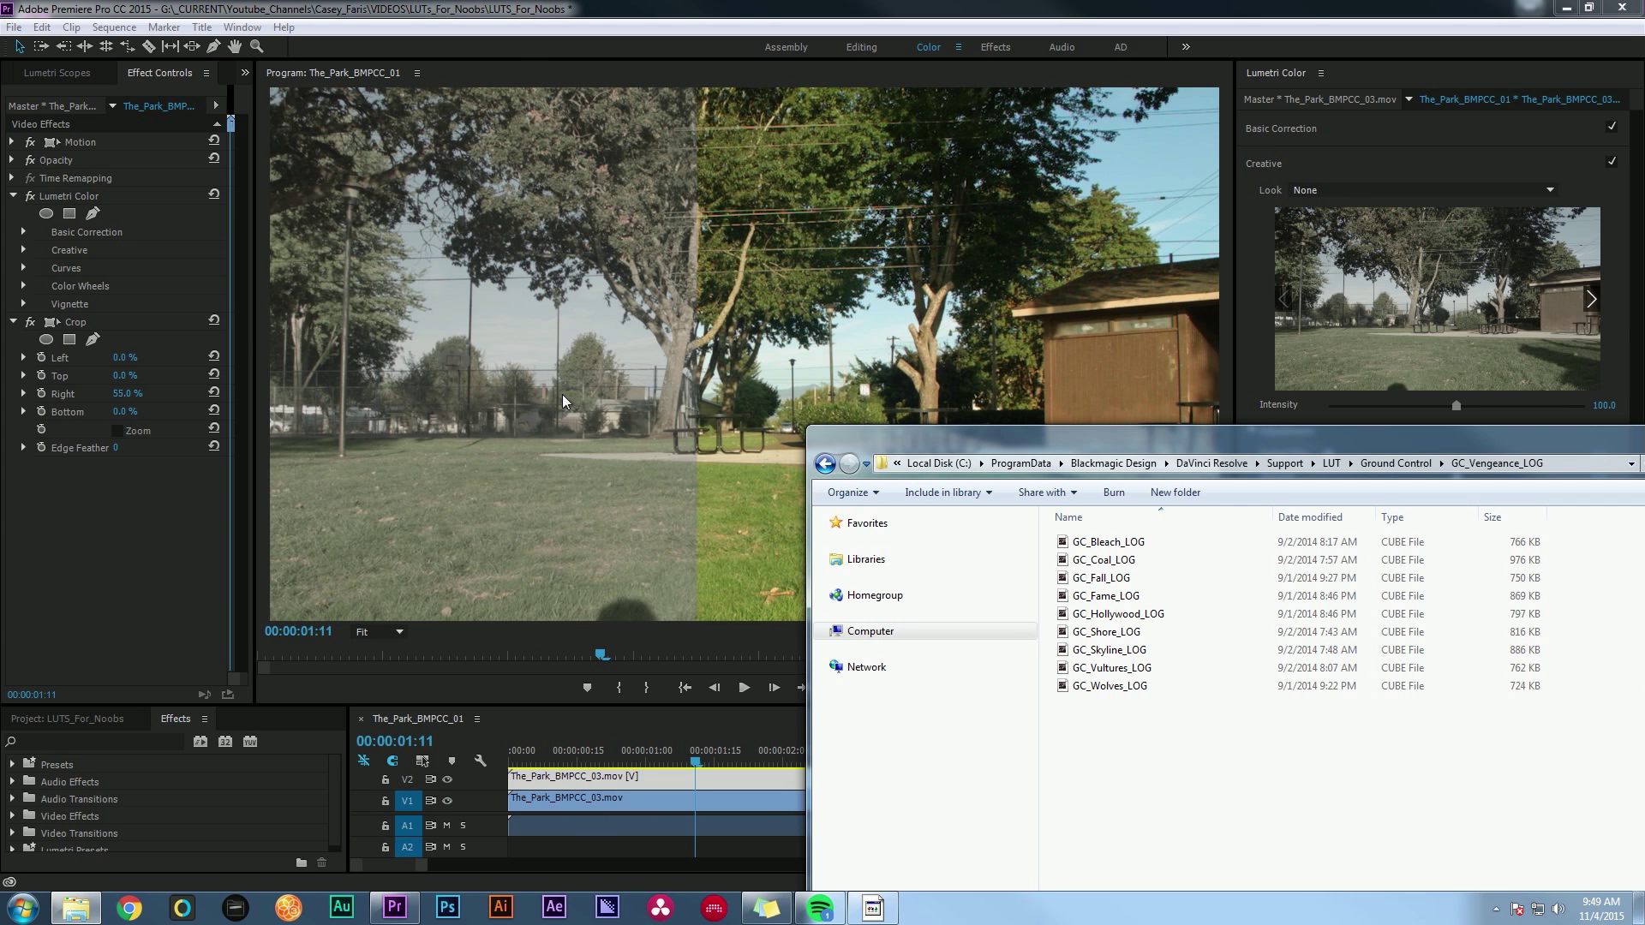
{"action": "left_click_drag", "start_coordinate": [1103, 439], "coordinate": [781, 542]}
{"action": "left_click_drag", "start_coordinate": [968, 538], "coordinate": [802, 174]}
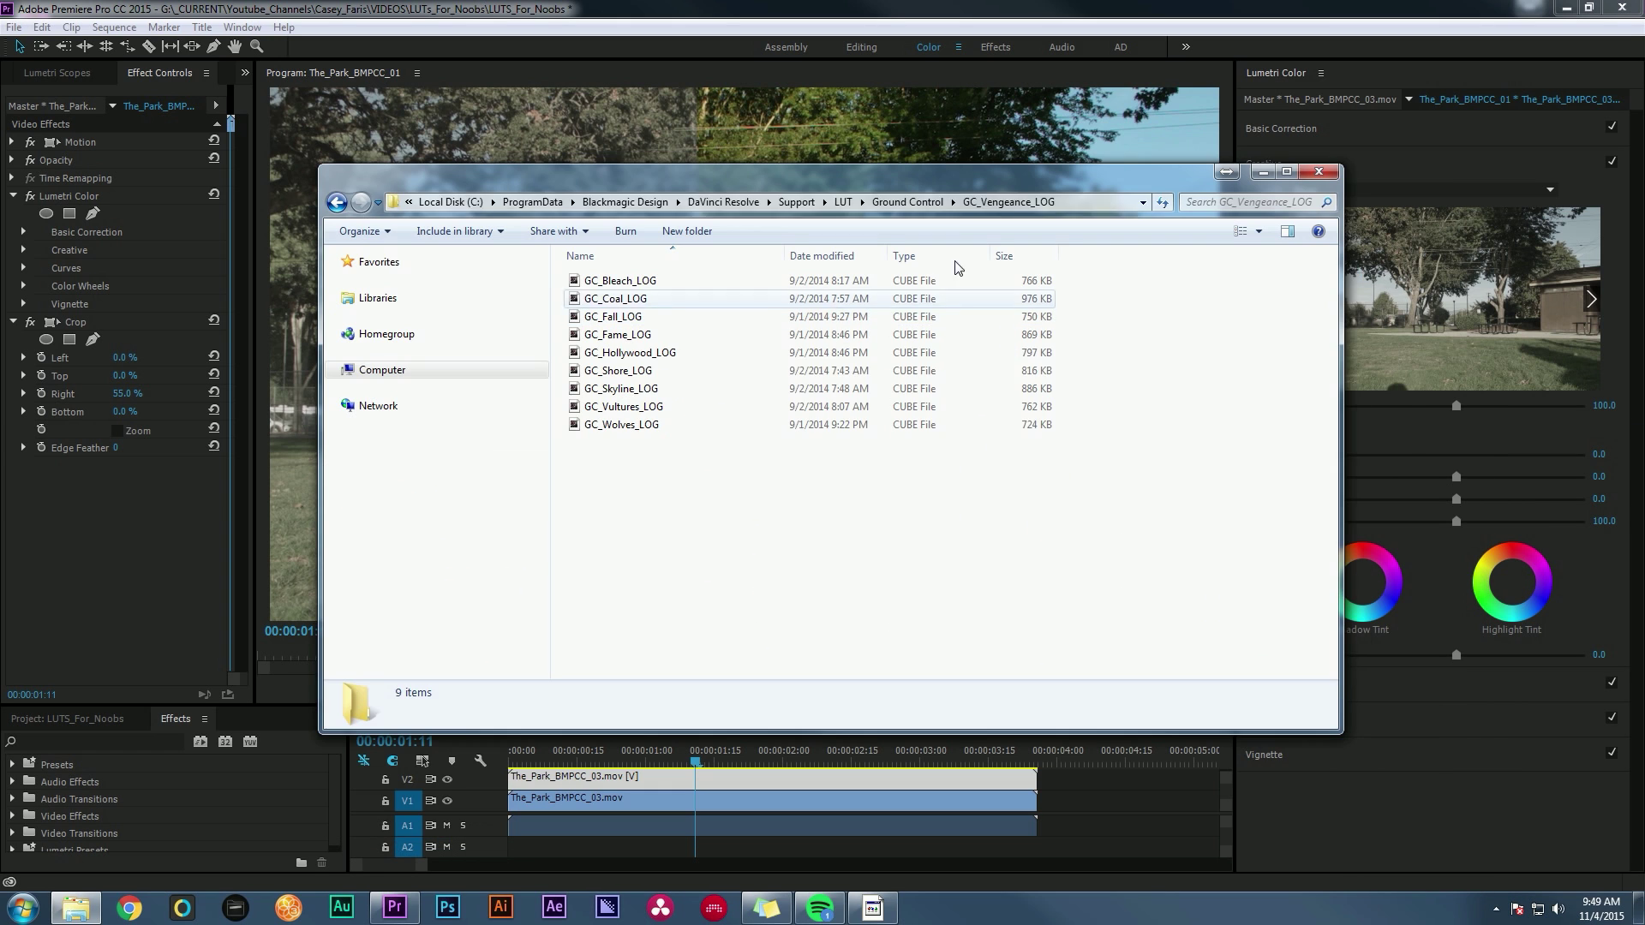
{"action": "left_click", "coordinate": [644, 424]}
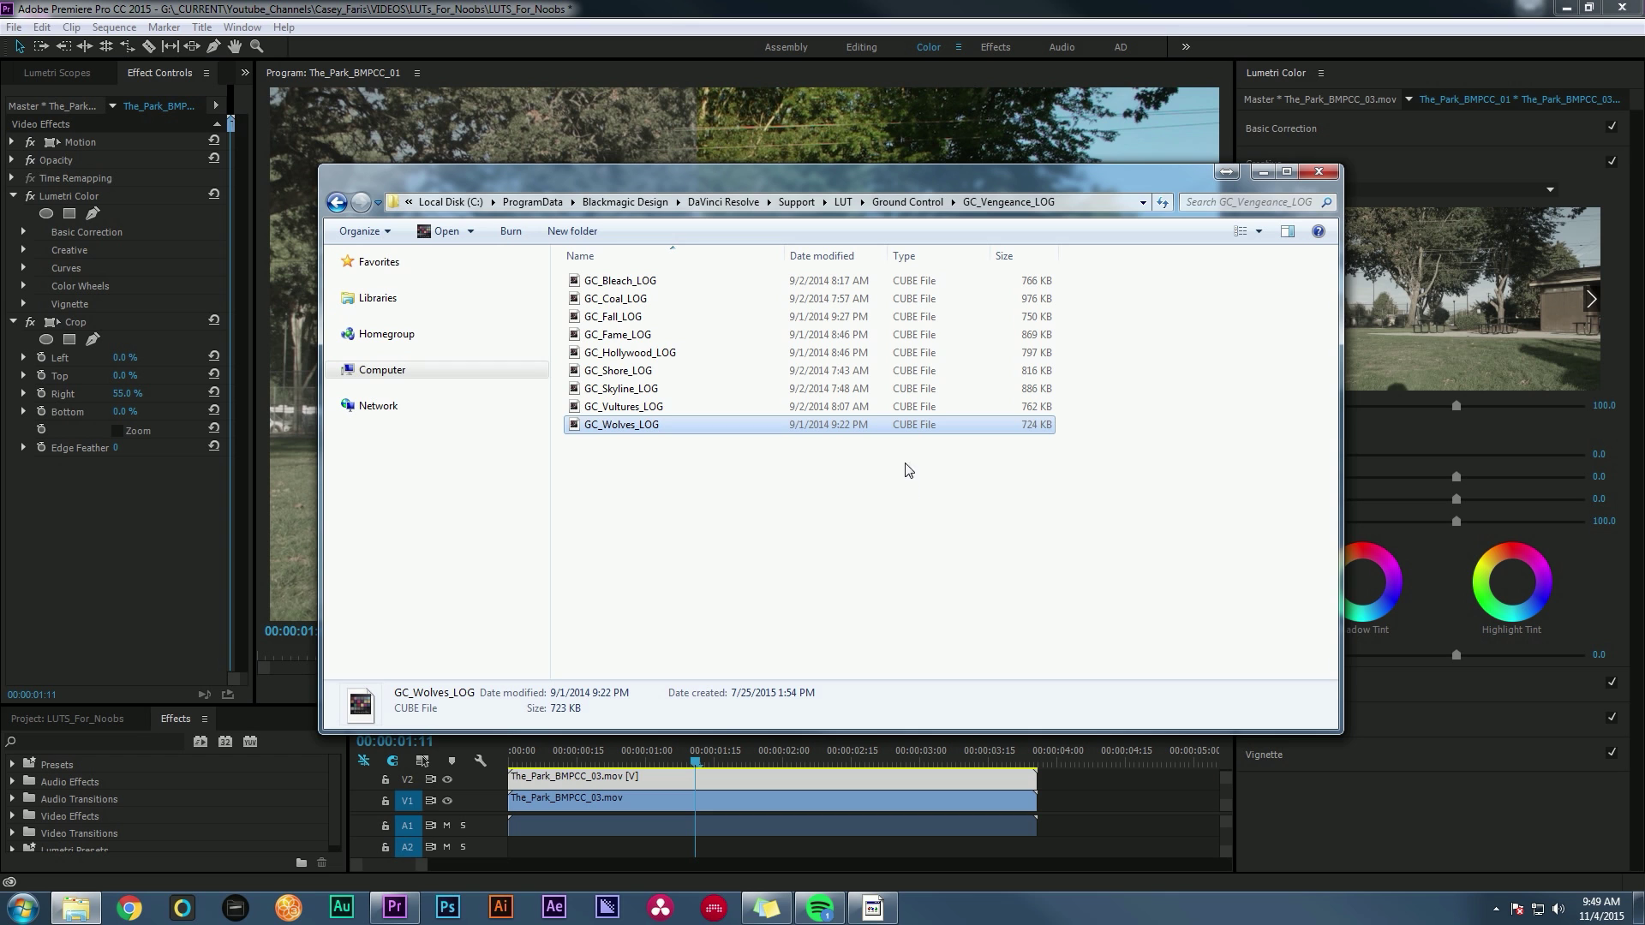
{"action": "key", "text": "alt+Left"}
{"action": "double_click", "coordinate": [630, 280]}
{"action": "left_click", "coordinate": [612, 298]}
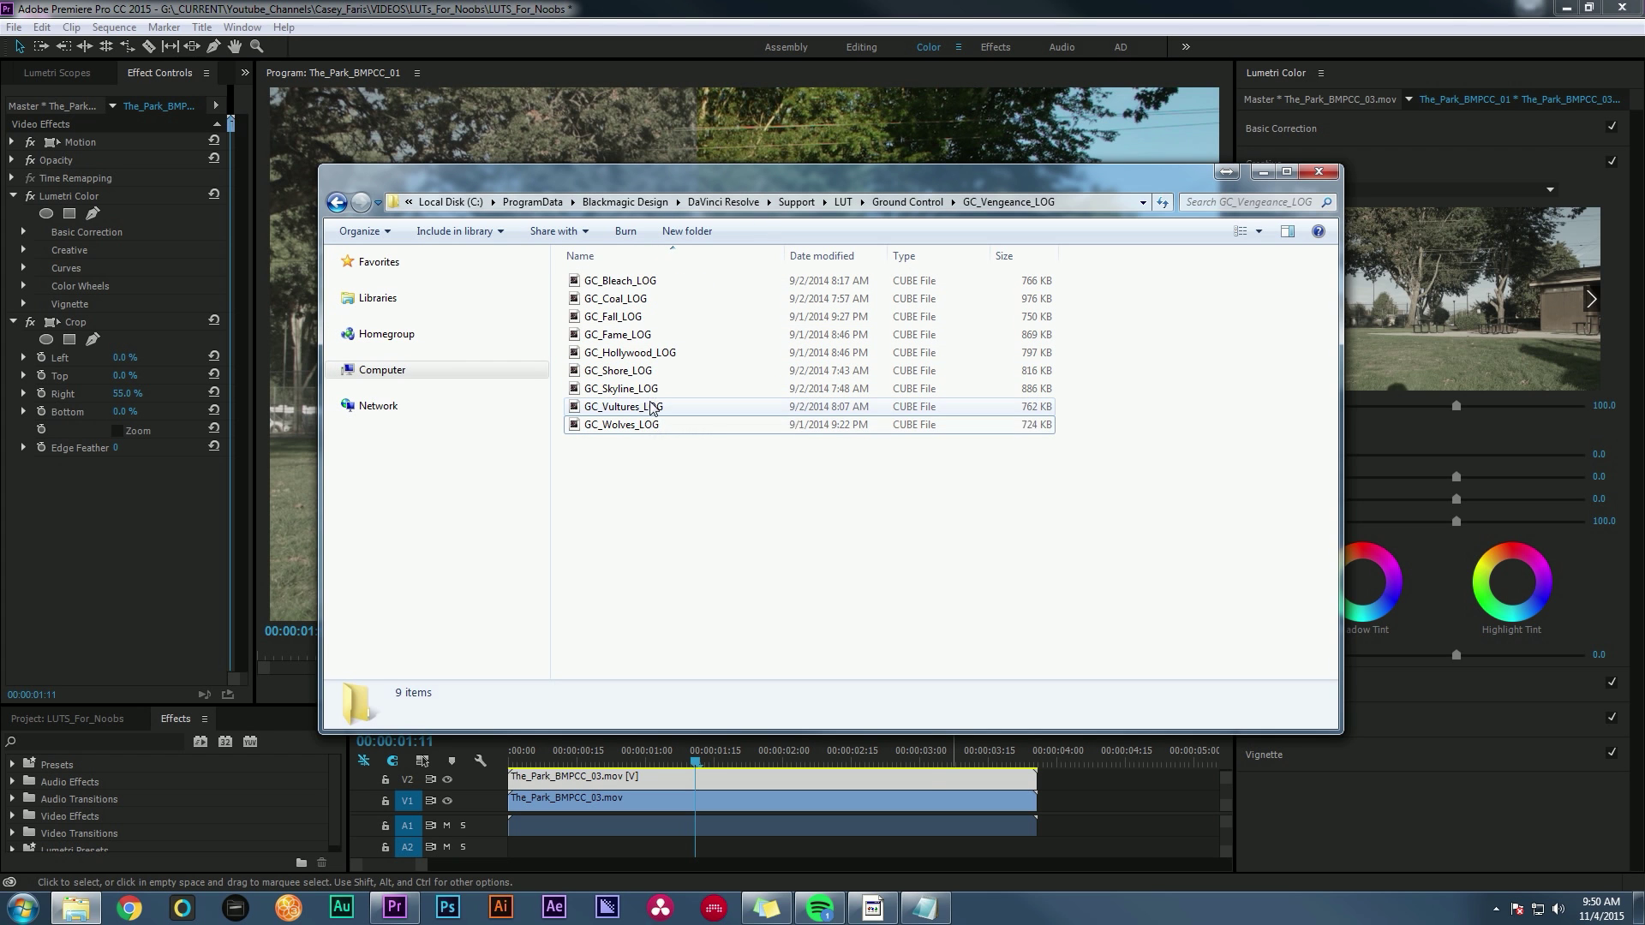
Open the GC_Vultures_LOG LUT file with Notepad.
{"action": "right_click", "coordinate": [651, 407]}
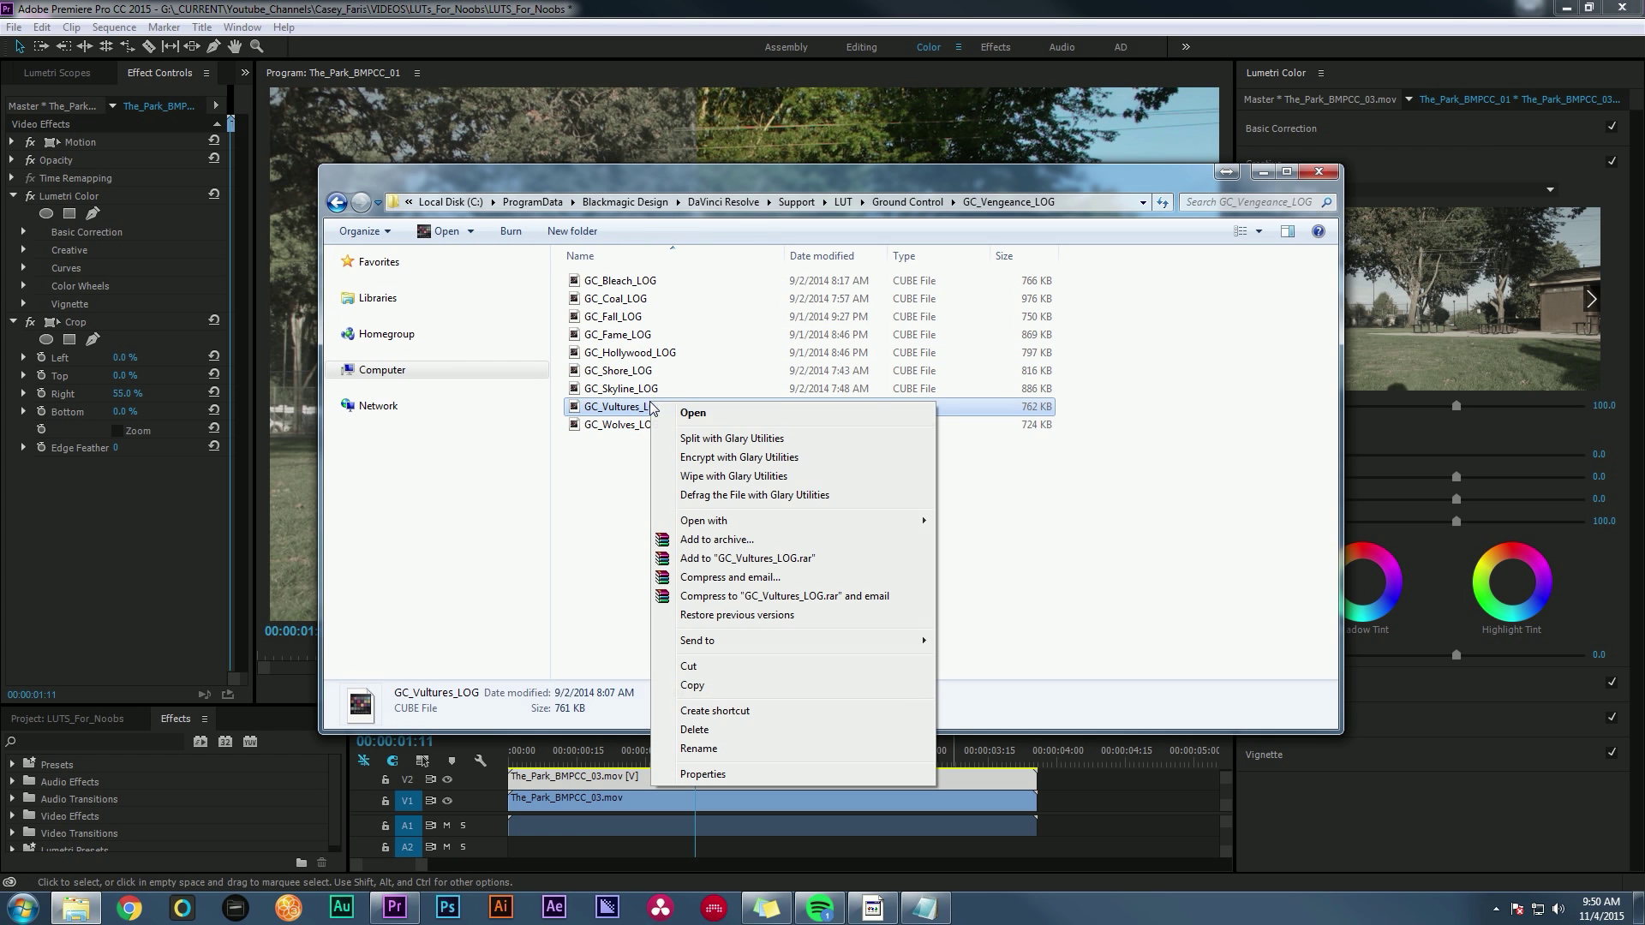
{"action": "mouse_move", "coordinate": [797, 521]}
{"action": "left_click", "coordinate": [985, 558]}
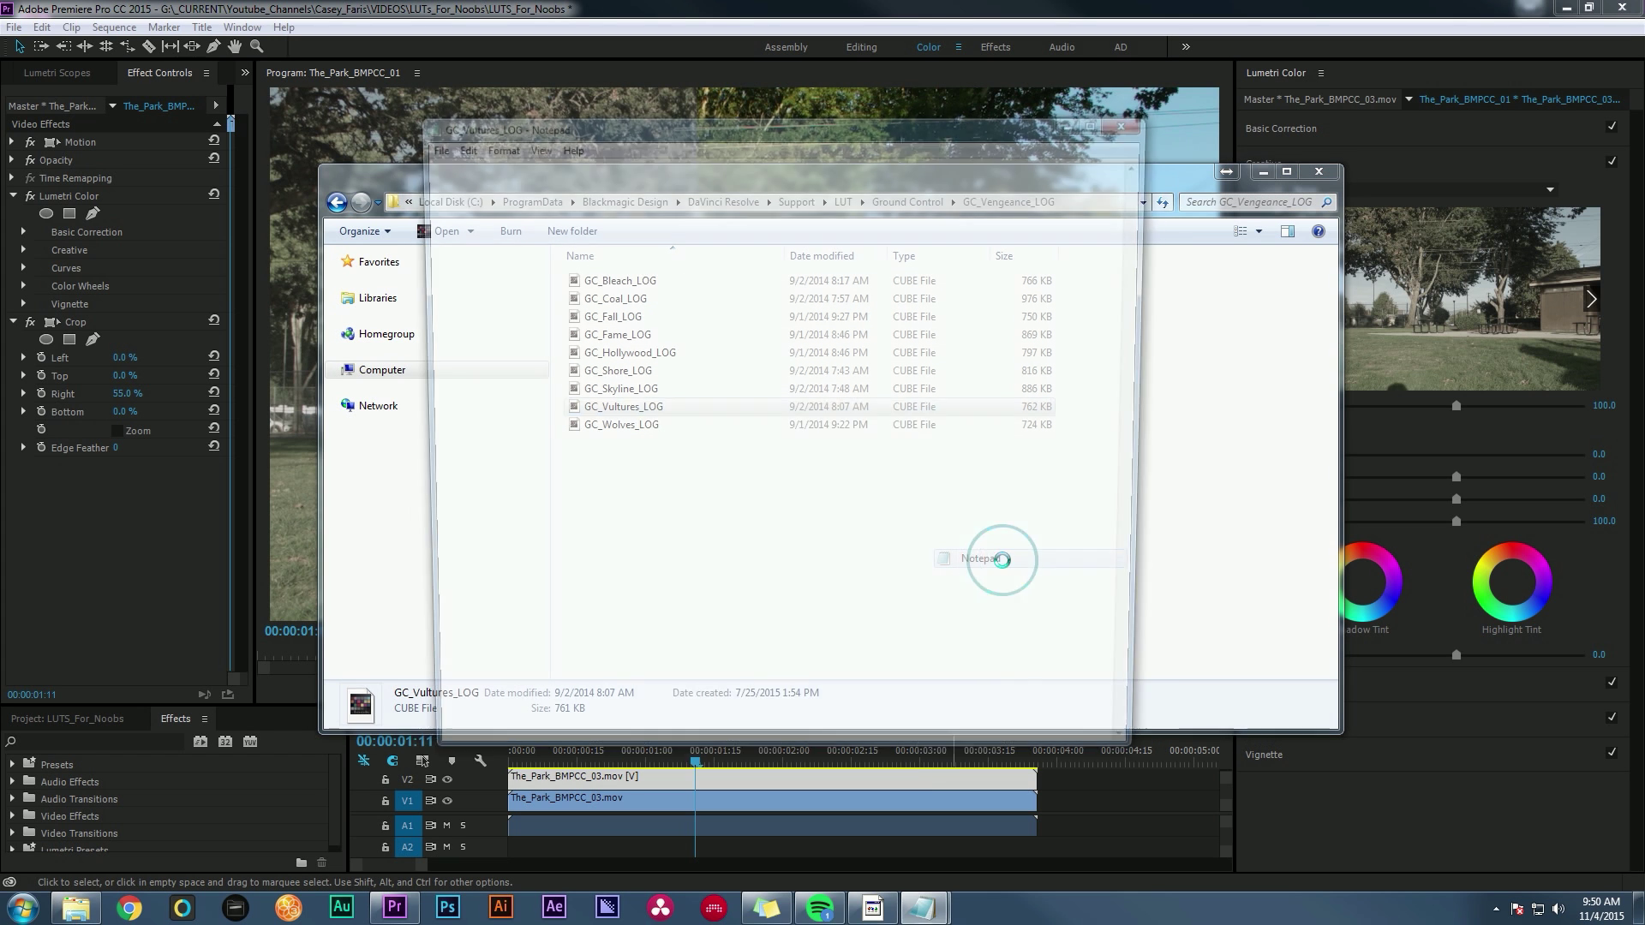
Scroll through the GC_Vultures_LOG values, selecting numbers like 0.793561, then close Notepad.
{"action": "scroll", "coordinate": [557, 343], "scroll_direction": "down", "scroll_amount": 5}
{"action": "scroll", "coordinate": [577, 382], "scroll_direction": "down", "scroll_amount": 8}
{"action": "scroll", "coordinate": [593, 461], "scroll_direction": "down", "scroll_amount": 5}
{"action": "left_click_drag", "start_coordinate": [1145, 180], "coordinate": [1146, 453]}
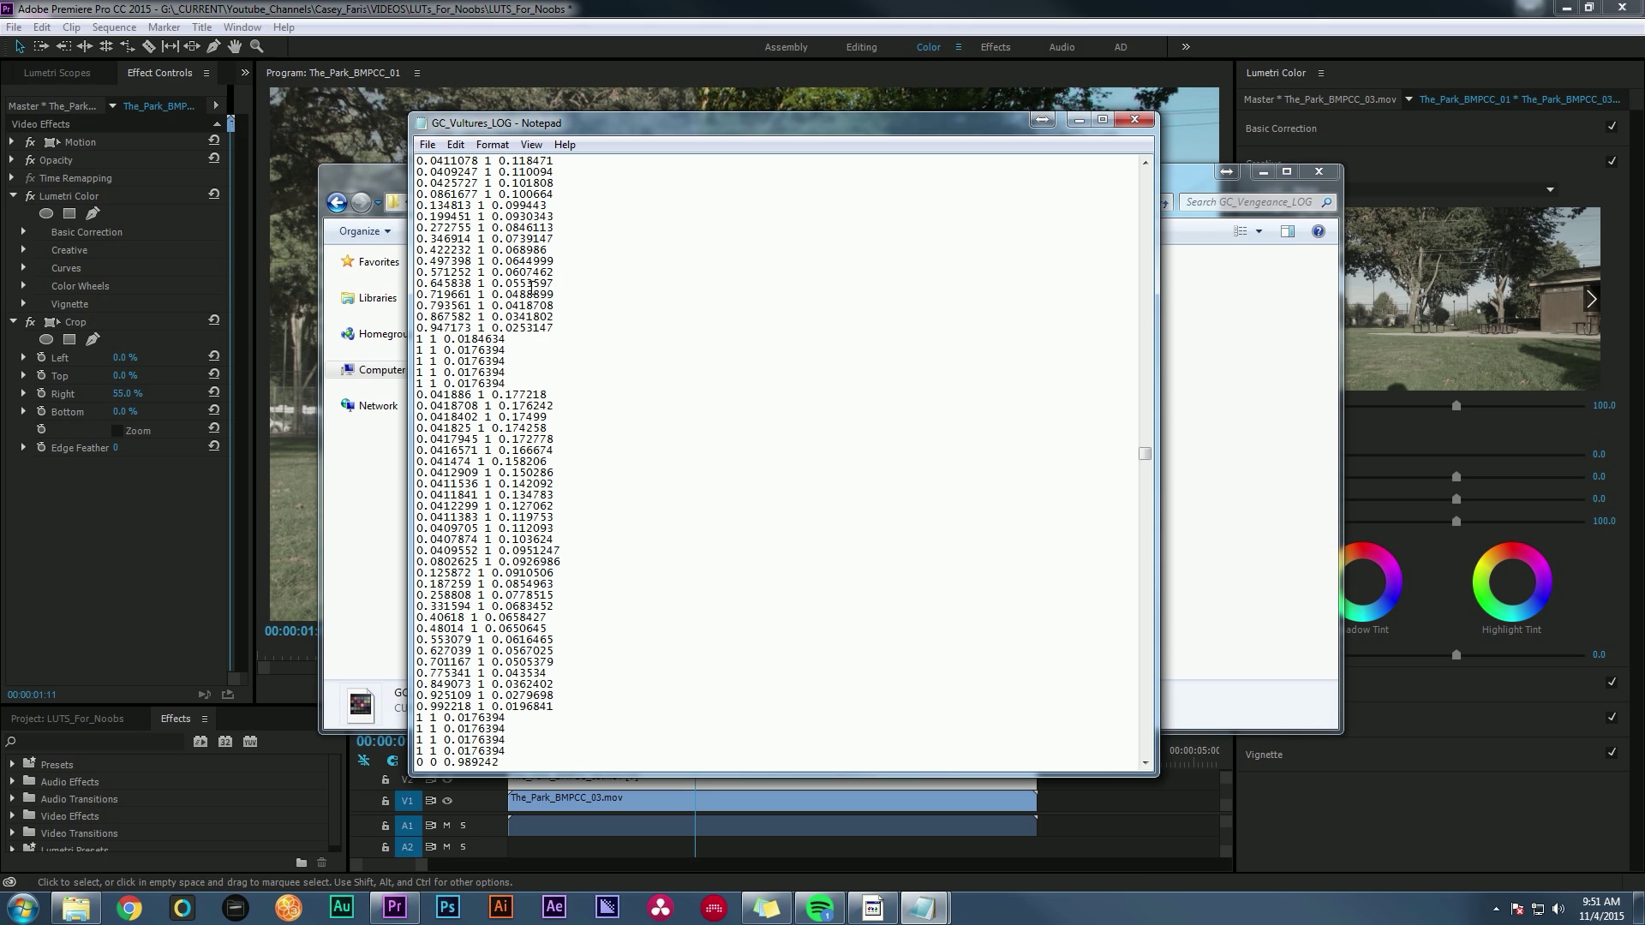
{"action": "left_click_drag", "start_coordinate": [478, 305], "coordinate": [399, 307]}
{"action": "left_click_drag", "start_coordinate": [500, 306], "coordinate": [567, 307]}
{"action": "left_click", "coordinate": [577, 316]}
{"action": "scroll", "coordinate": [752, 459], "scroll_direction": "down", "scroll_amount": 10}
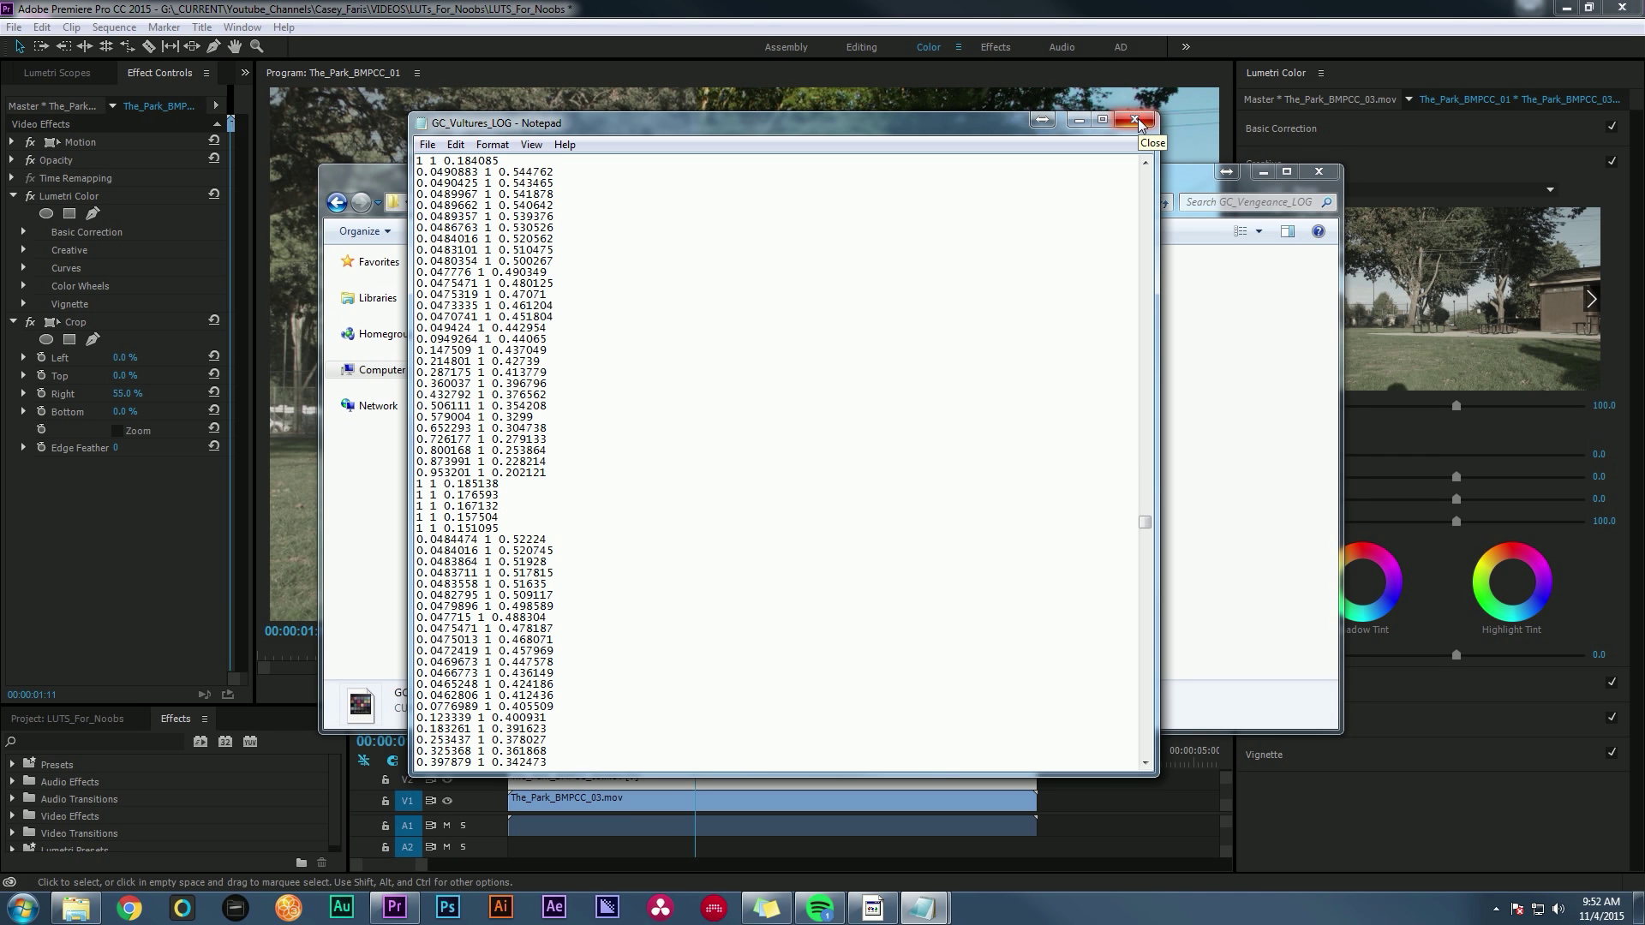
{"action": "left_click", "coordinate": [1138, 118]}
{"action": "left_click", "coordinate": [937, 500]}
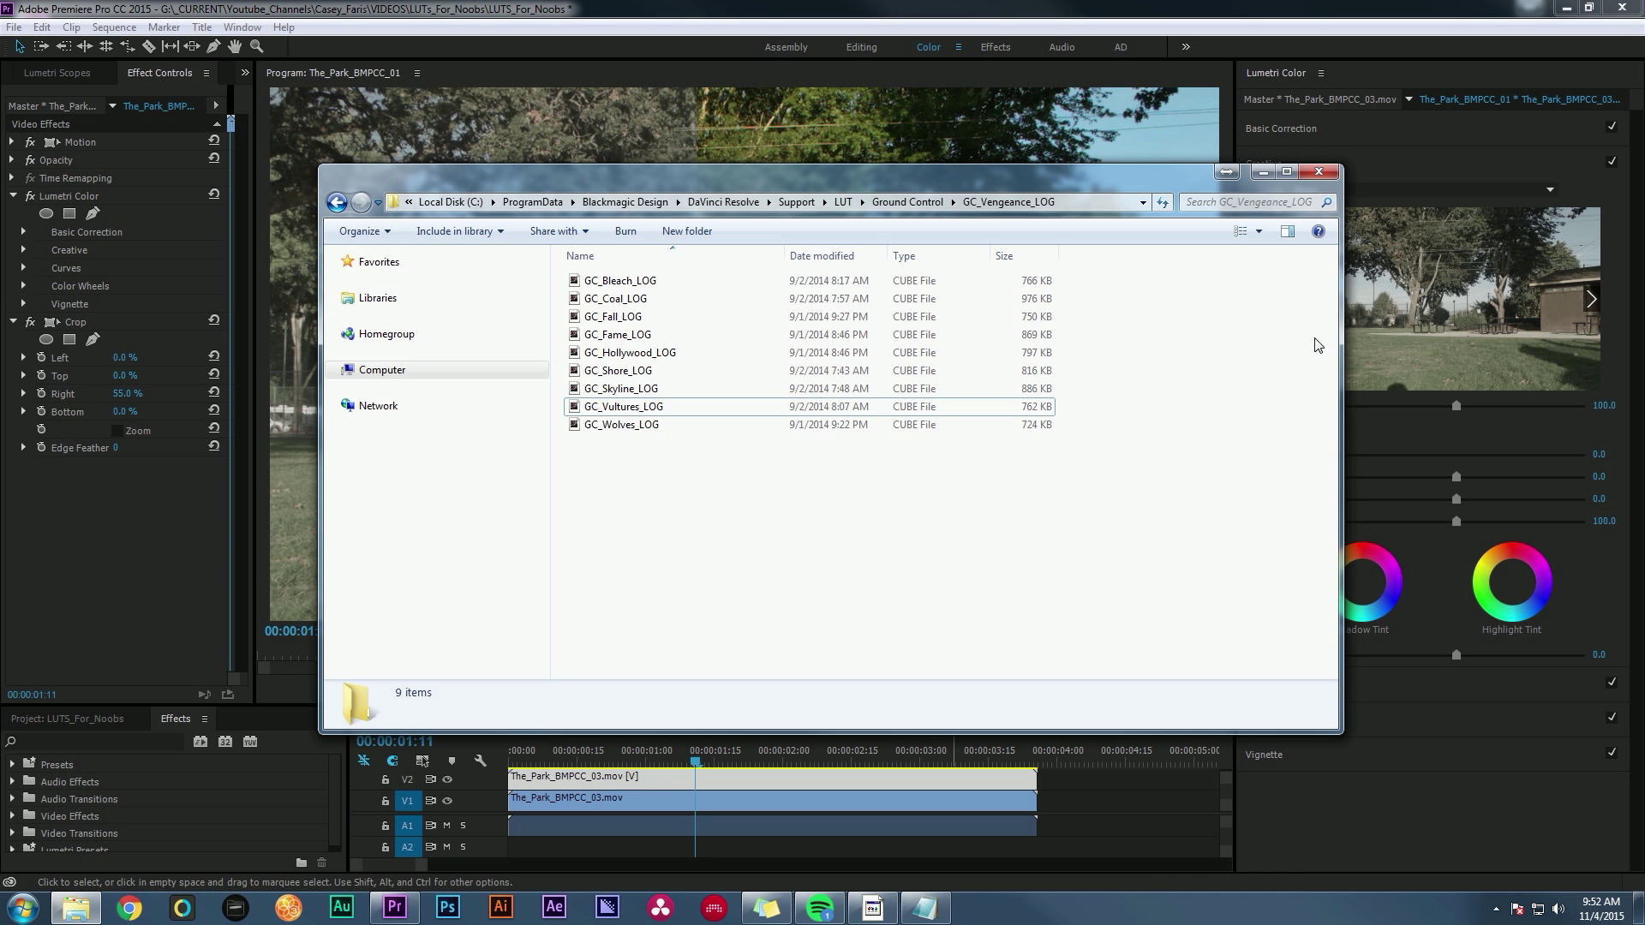
Close the LUT folder window and save the Premiere project with Ctrl+S.
{"action": "left_click", "coordinate": [1323, 173]}
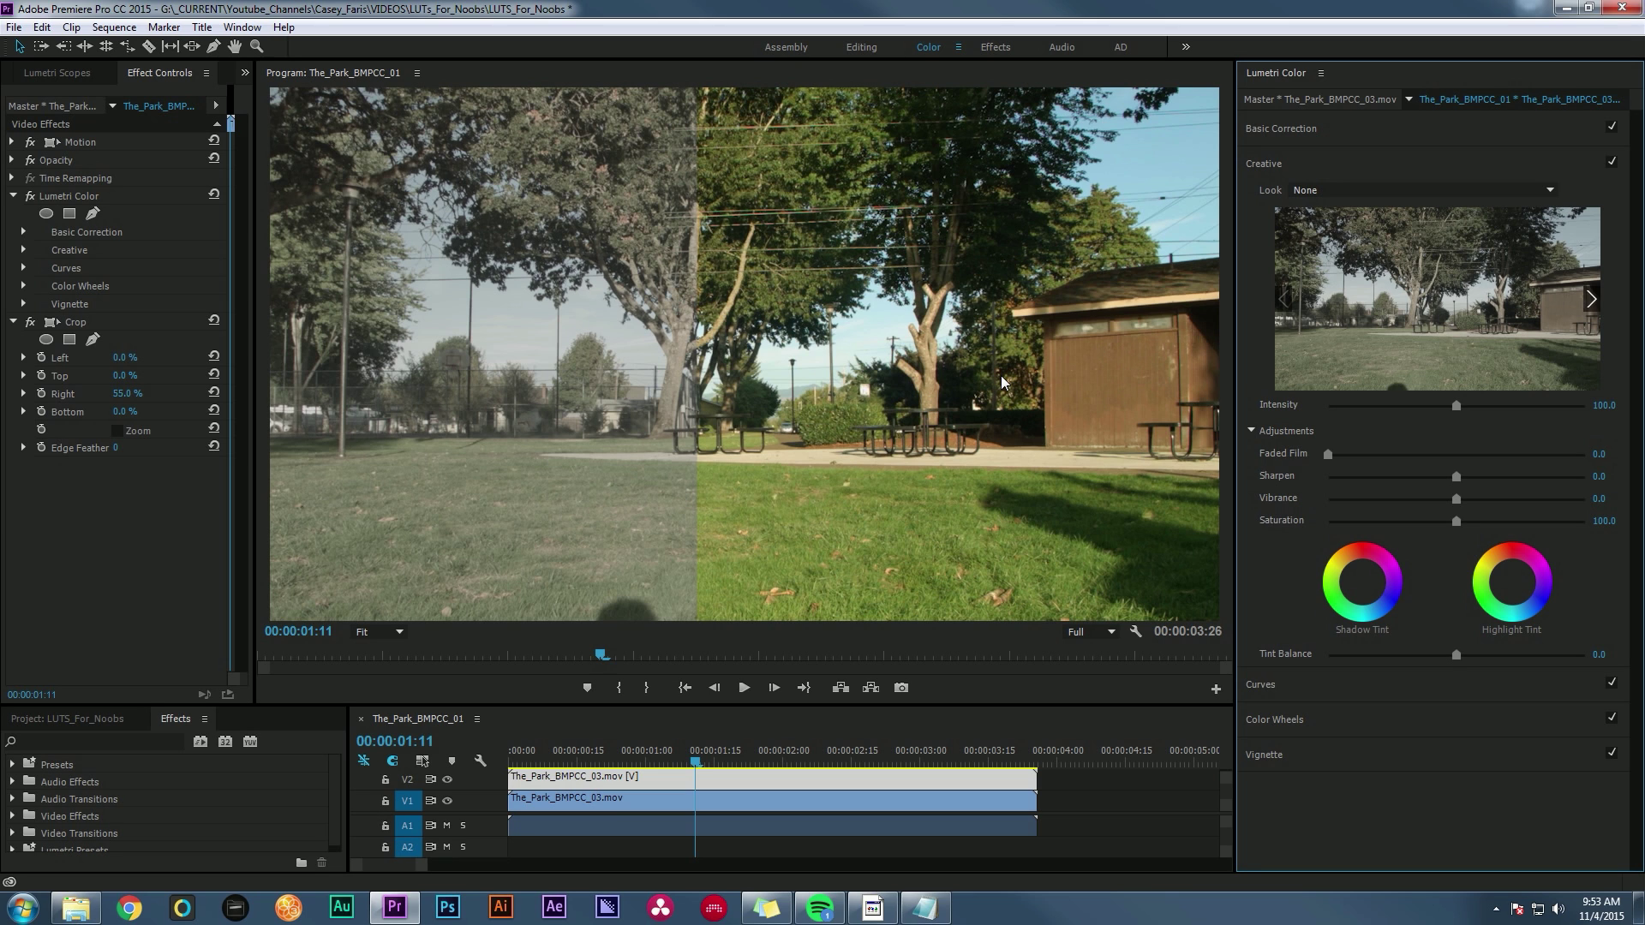
{"action": "key", "text": "ctrl+s"}
Bring GC_Fame_LOG back in Notepad, scroll through its RGB values, then close it.
{"action": "left_click", "coordinate": [926, 908]}
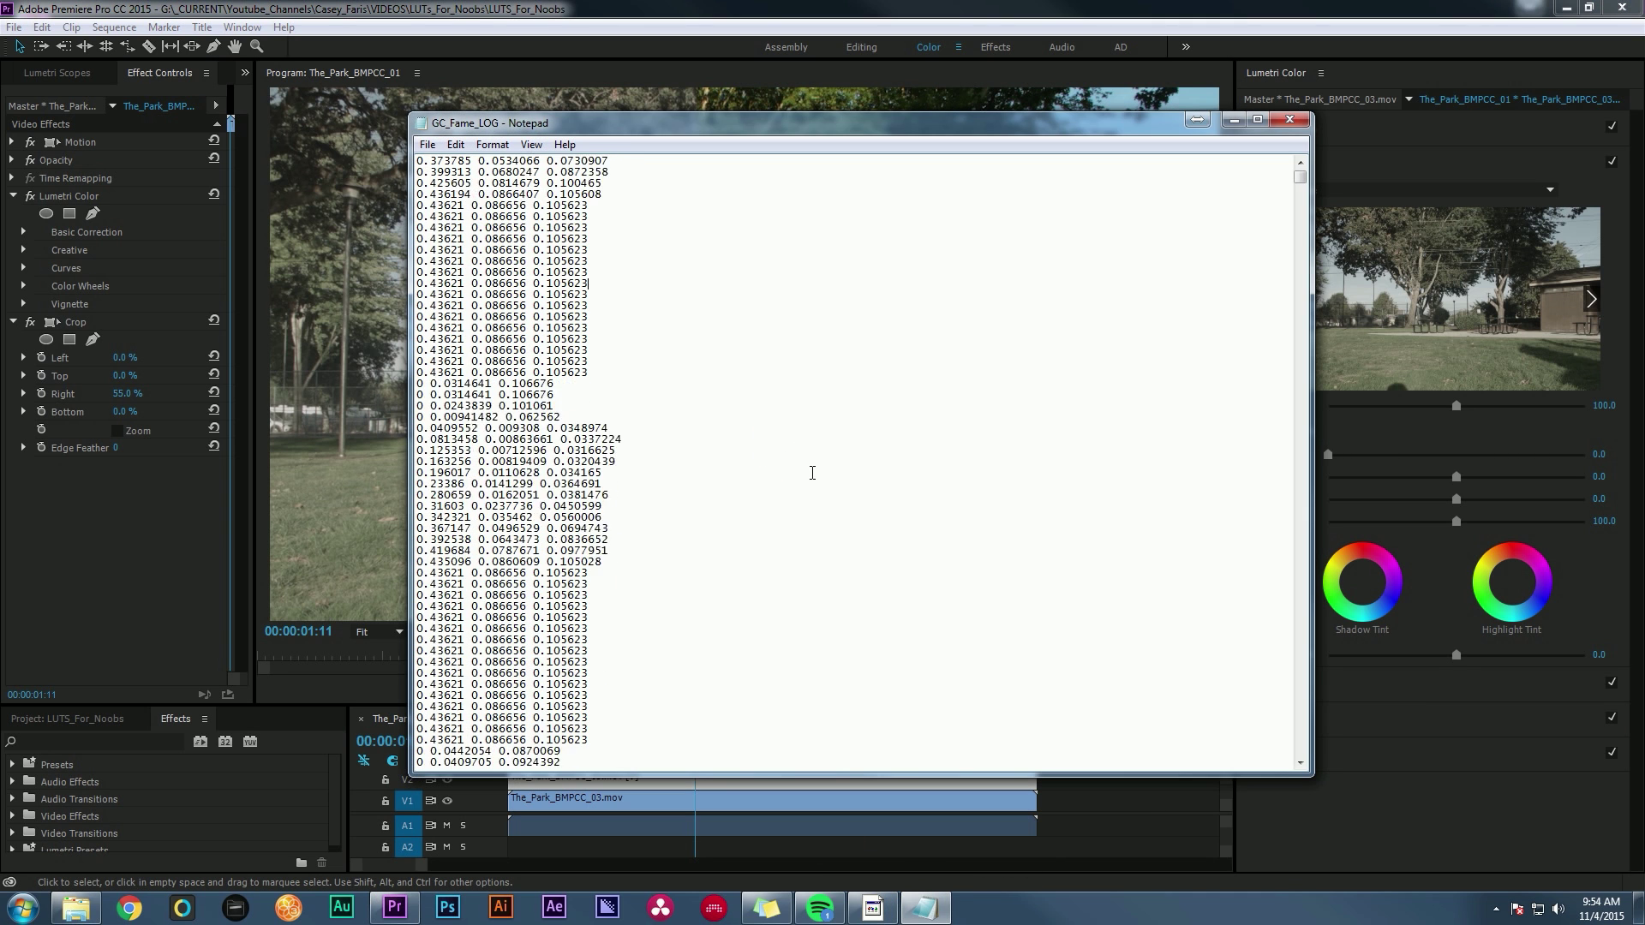
{"action": "scroll", "coordinate": [812, 473], "scroll_direction": "down", "scroll_amount": 5}
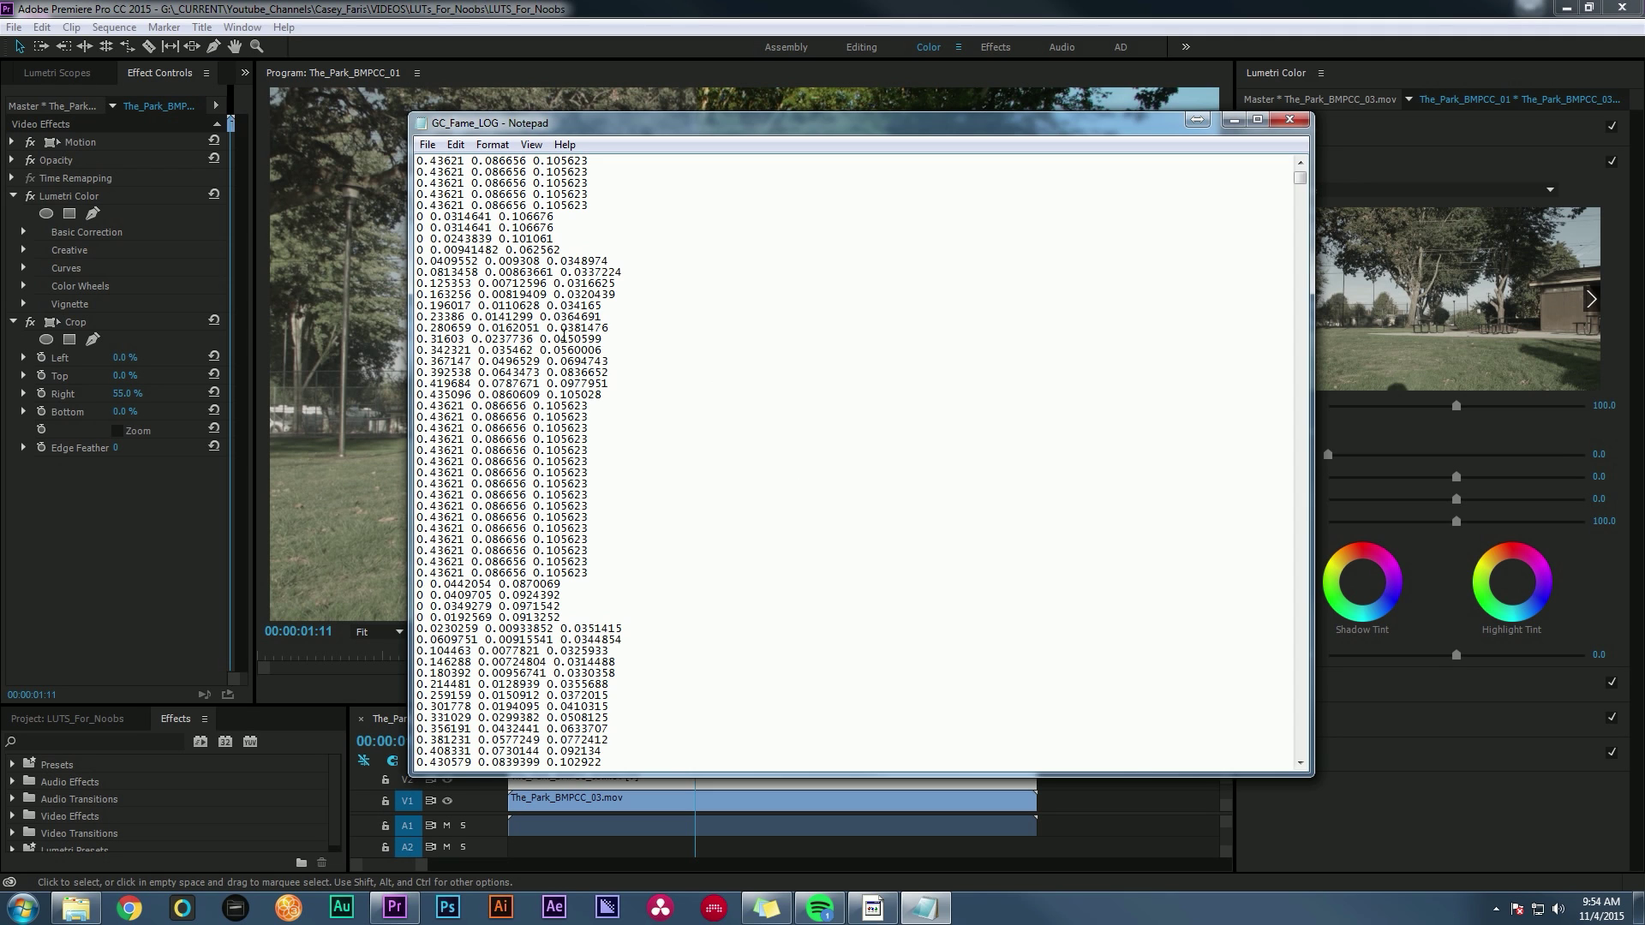
{"action": "scroll", "coordinate": [1177, 277], "scroll_direction": "down", "scroll_amount": 10}
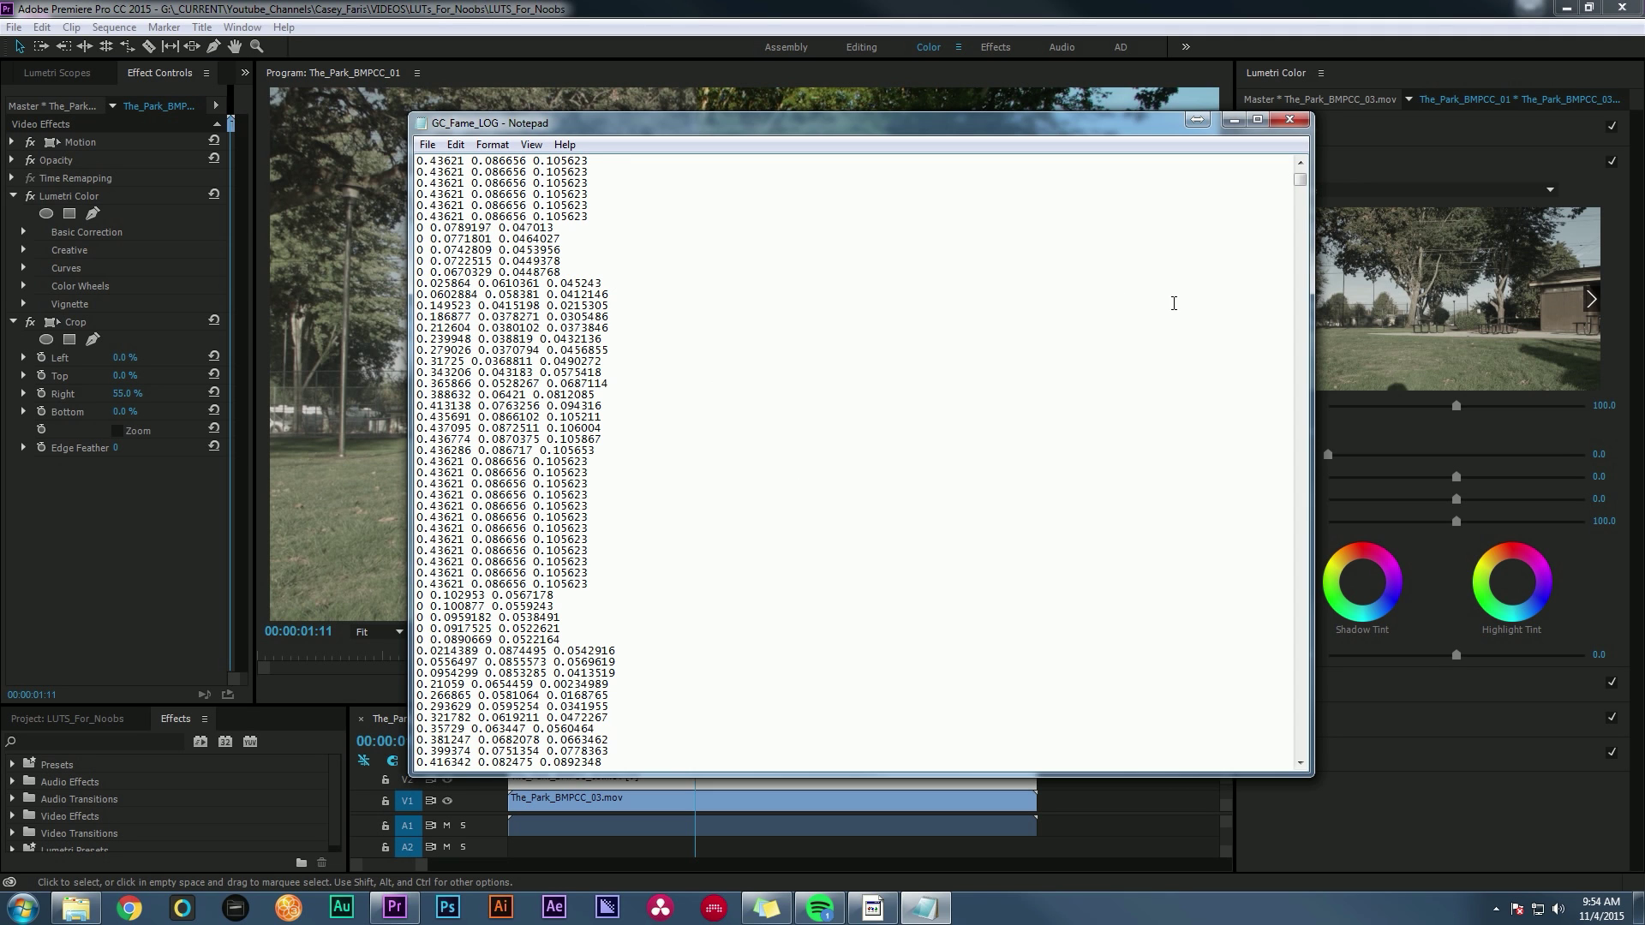
{"action": "key", "text": "alt+F4"}
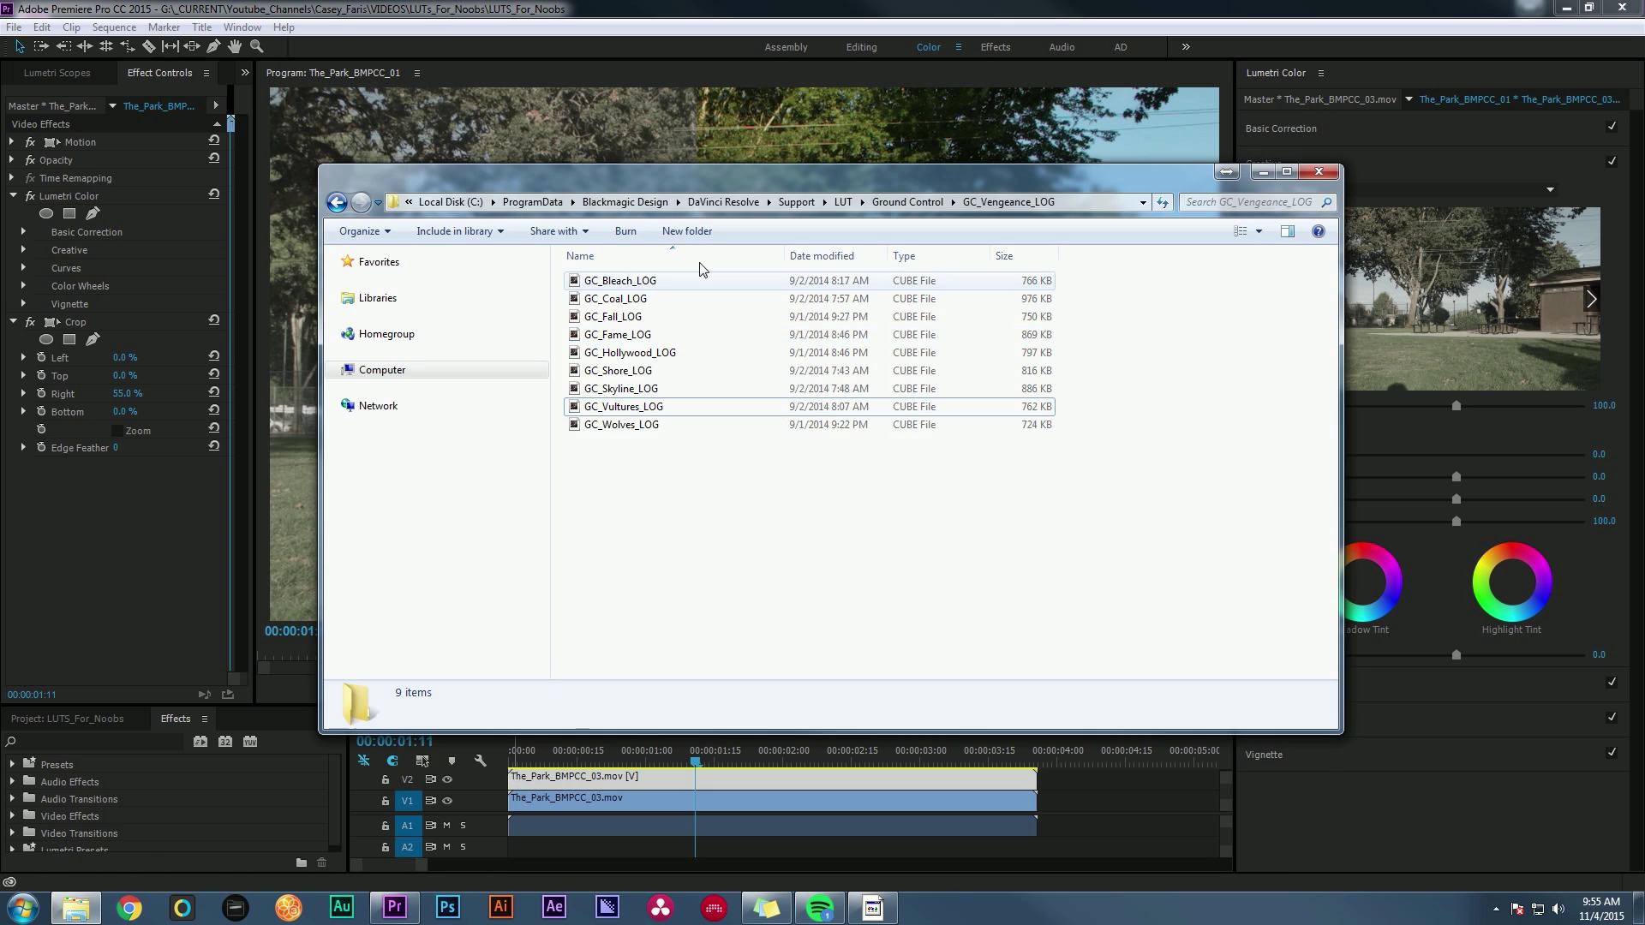
Switch the LUT folder's view to Medium Icons.
{"action": "left_click", "coordinate": [1259, 229]}
{"action": "left_click", "coordinate": [1319, 137]}
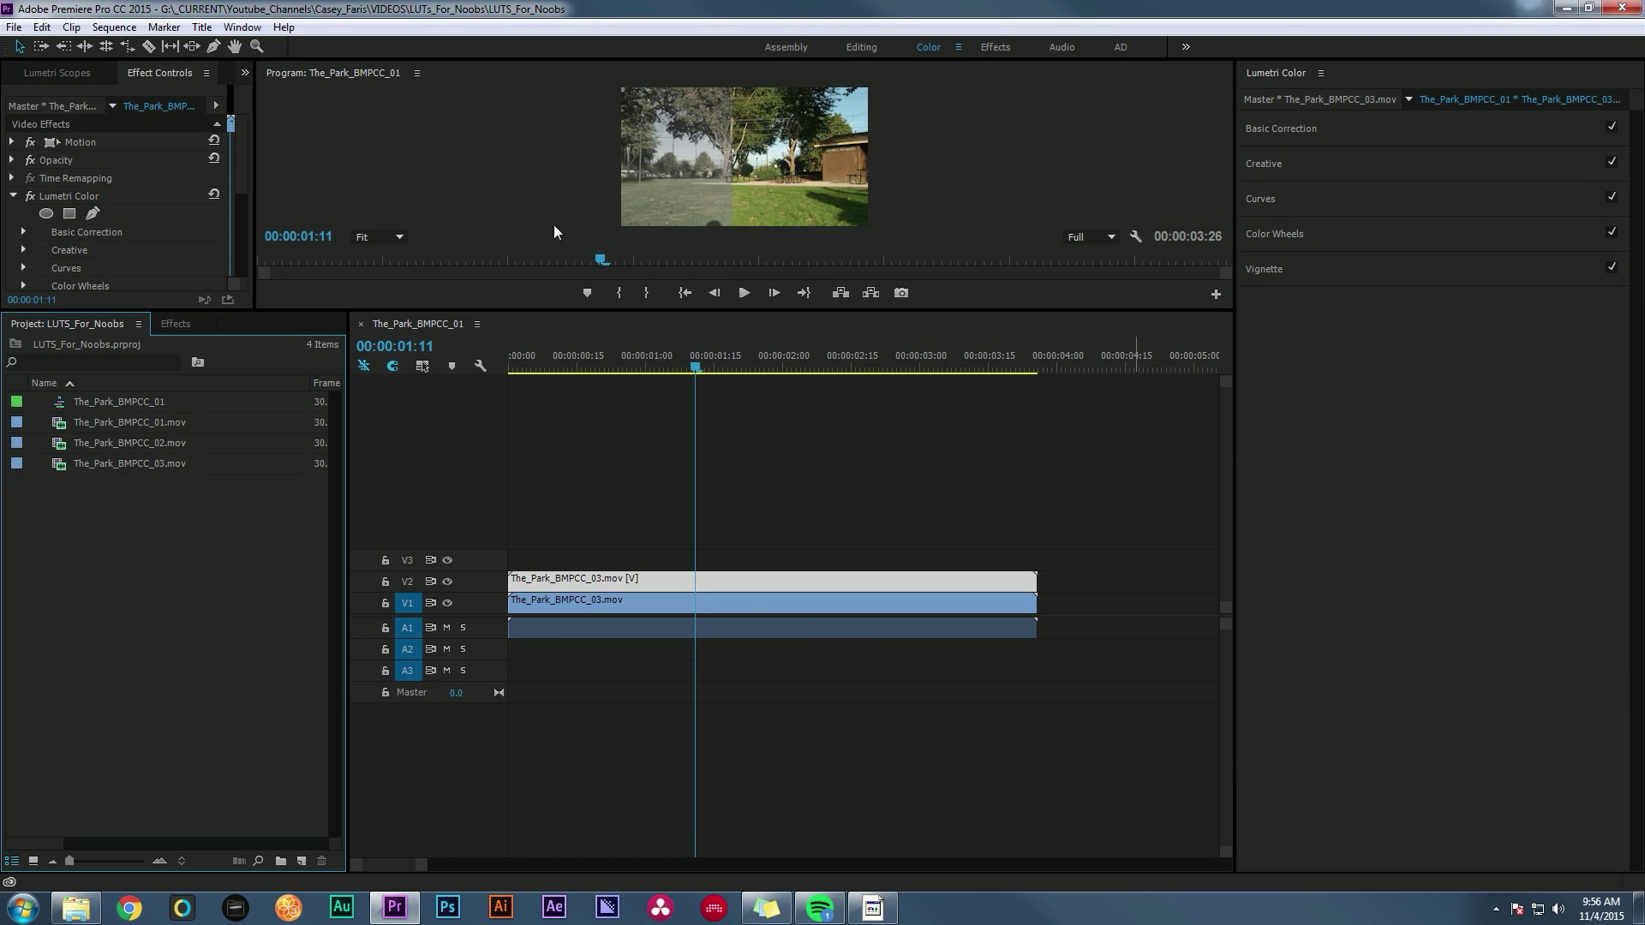
{"action": "double_click", "coordinate": [180, 555]}
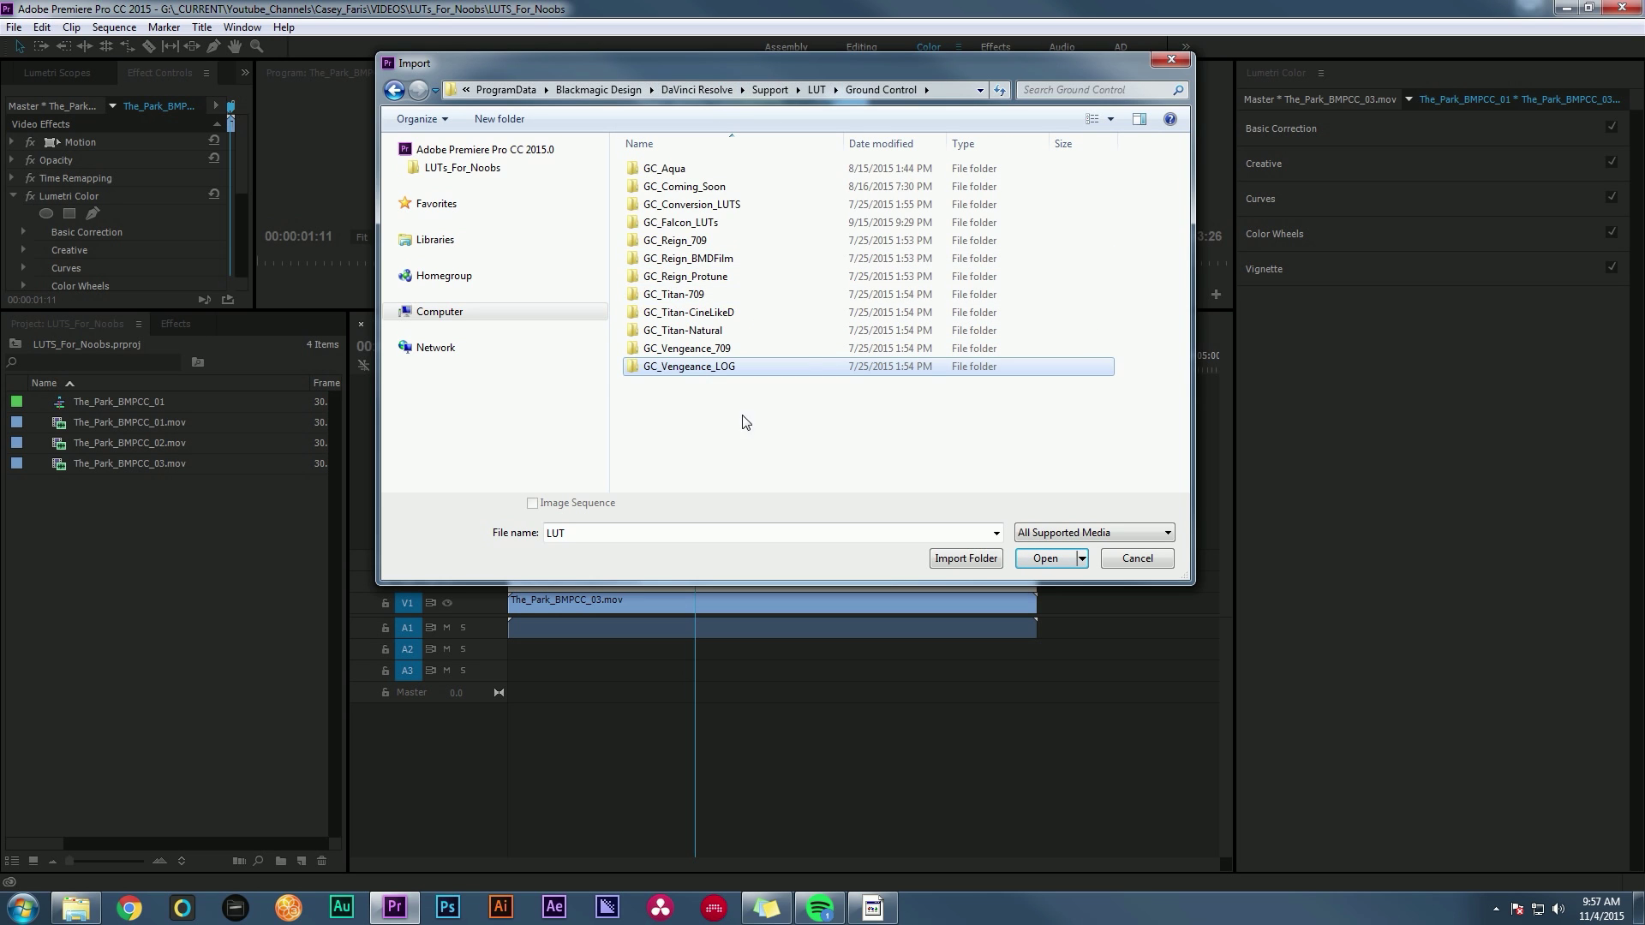
{"action": "double_click", "coordinate": [776, 366]}
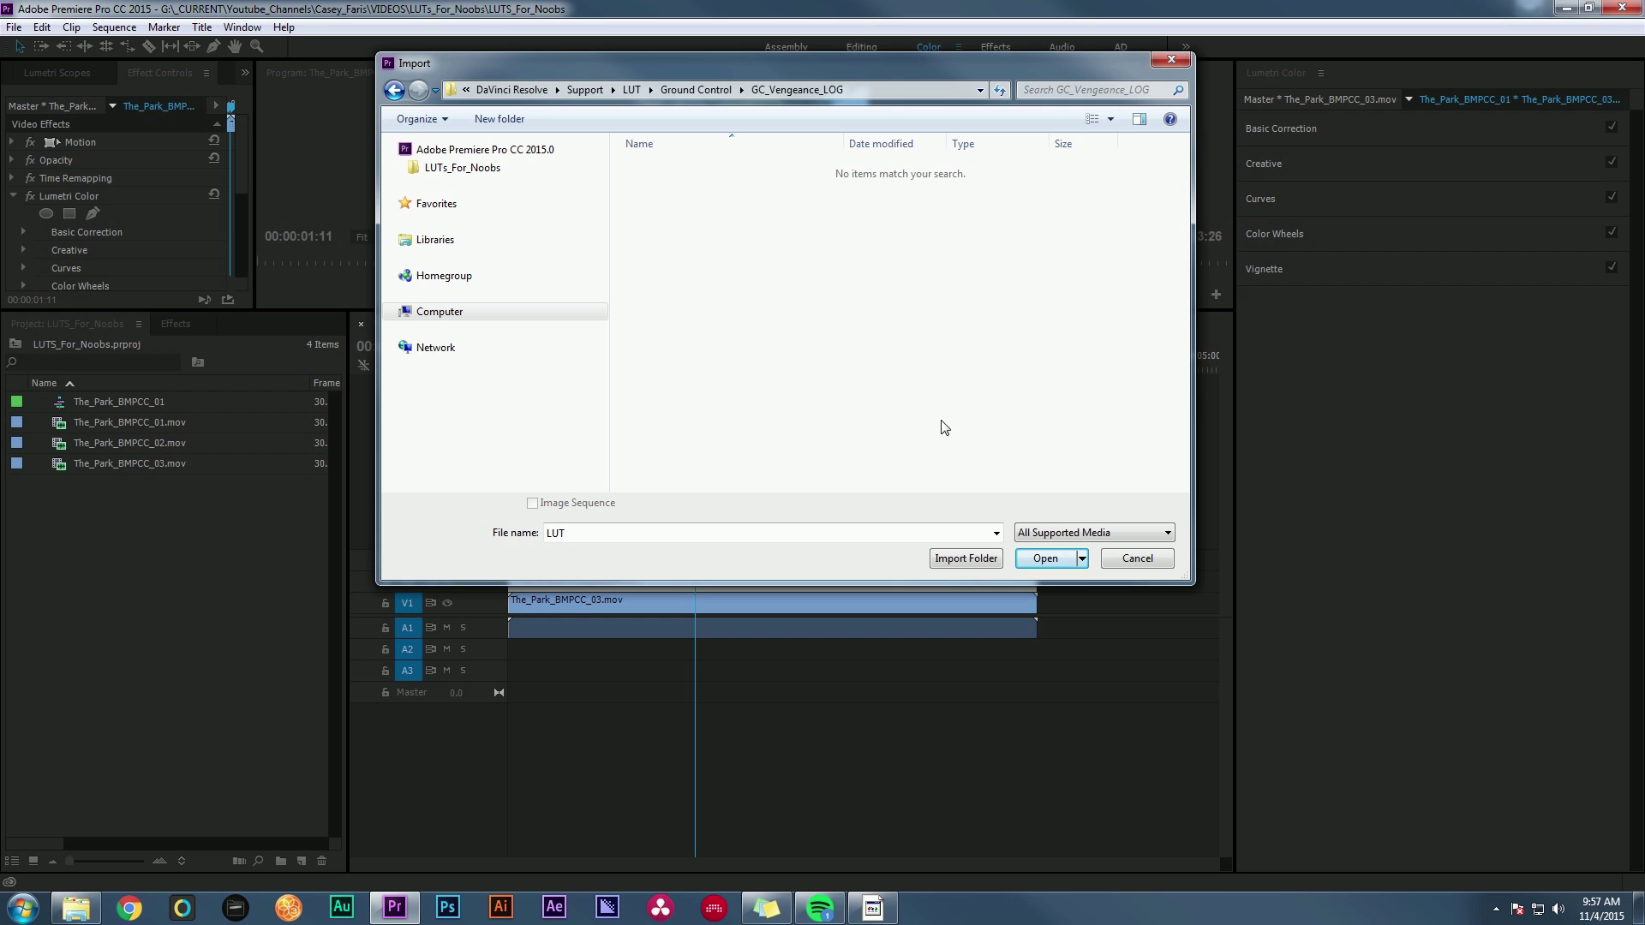
{"action": "left_click", "coordinate": [1138, 558]}
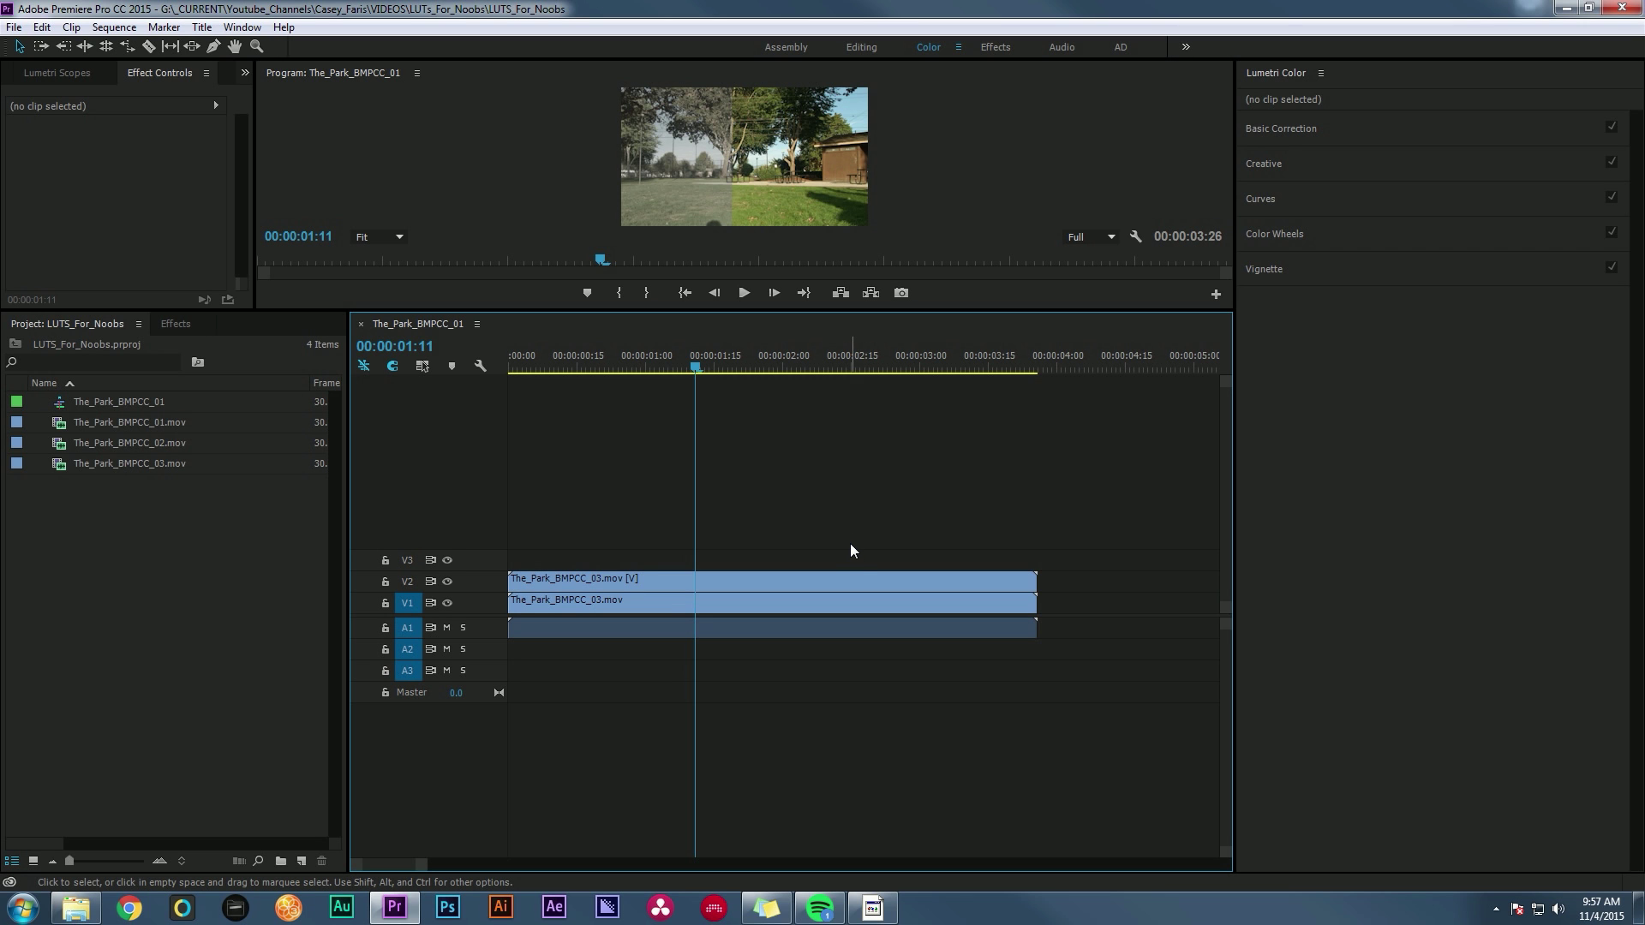
Enlarge the program monitor and load GC_BMDFilm-709 as the V2 park clip's Creative look.
{"action": "left_click_drag", "start_coordinate": [759, 310], "coordinate": [759, 503]}
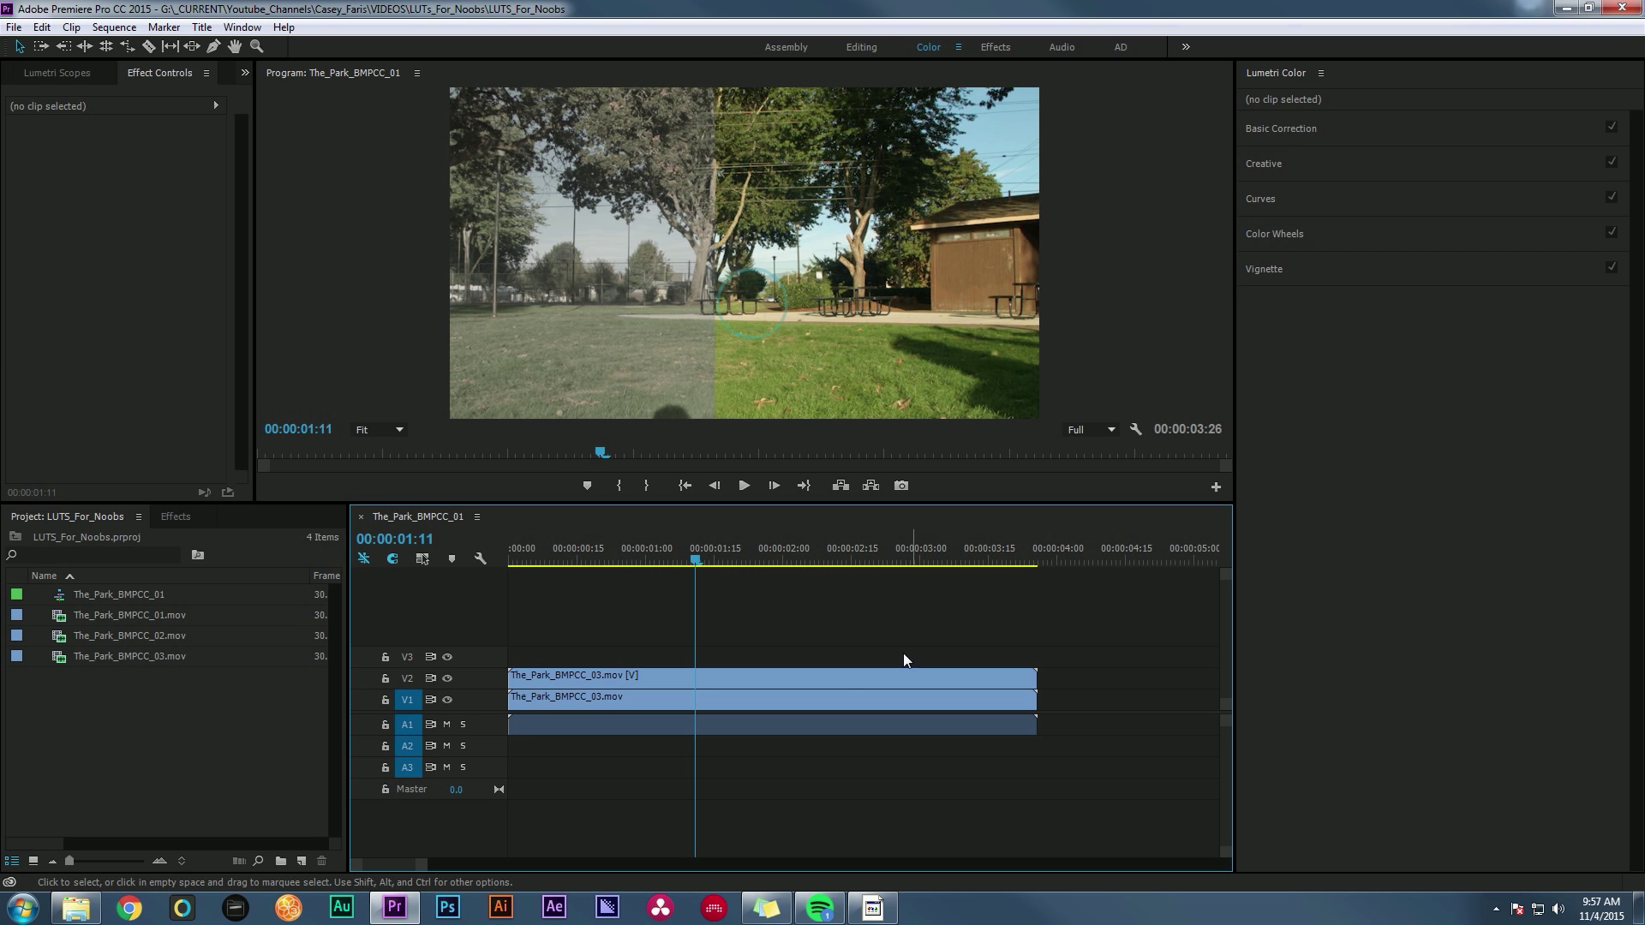
{"action": "left_click", "coordinate": [862, 685]}
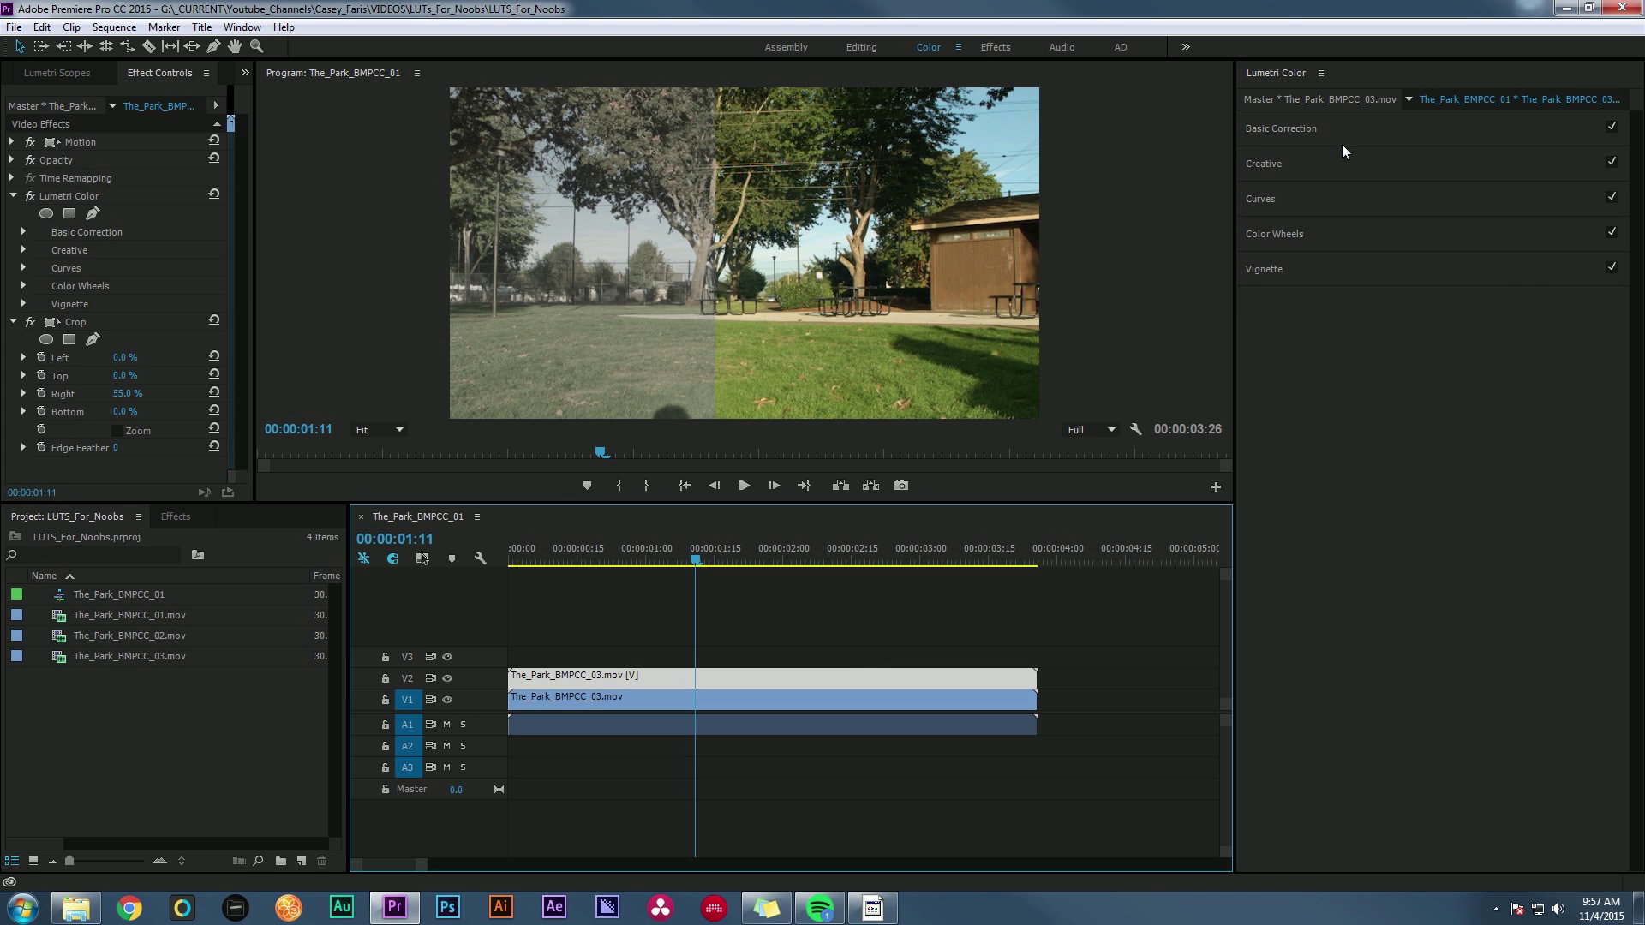
{"action": "left_click", "coordinate": [1265, 164]}
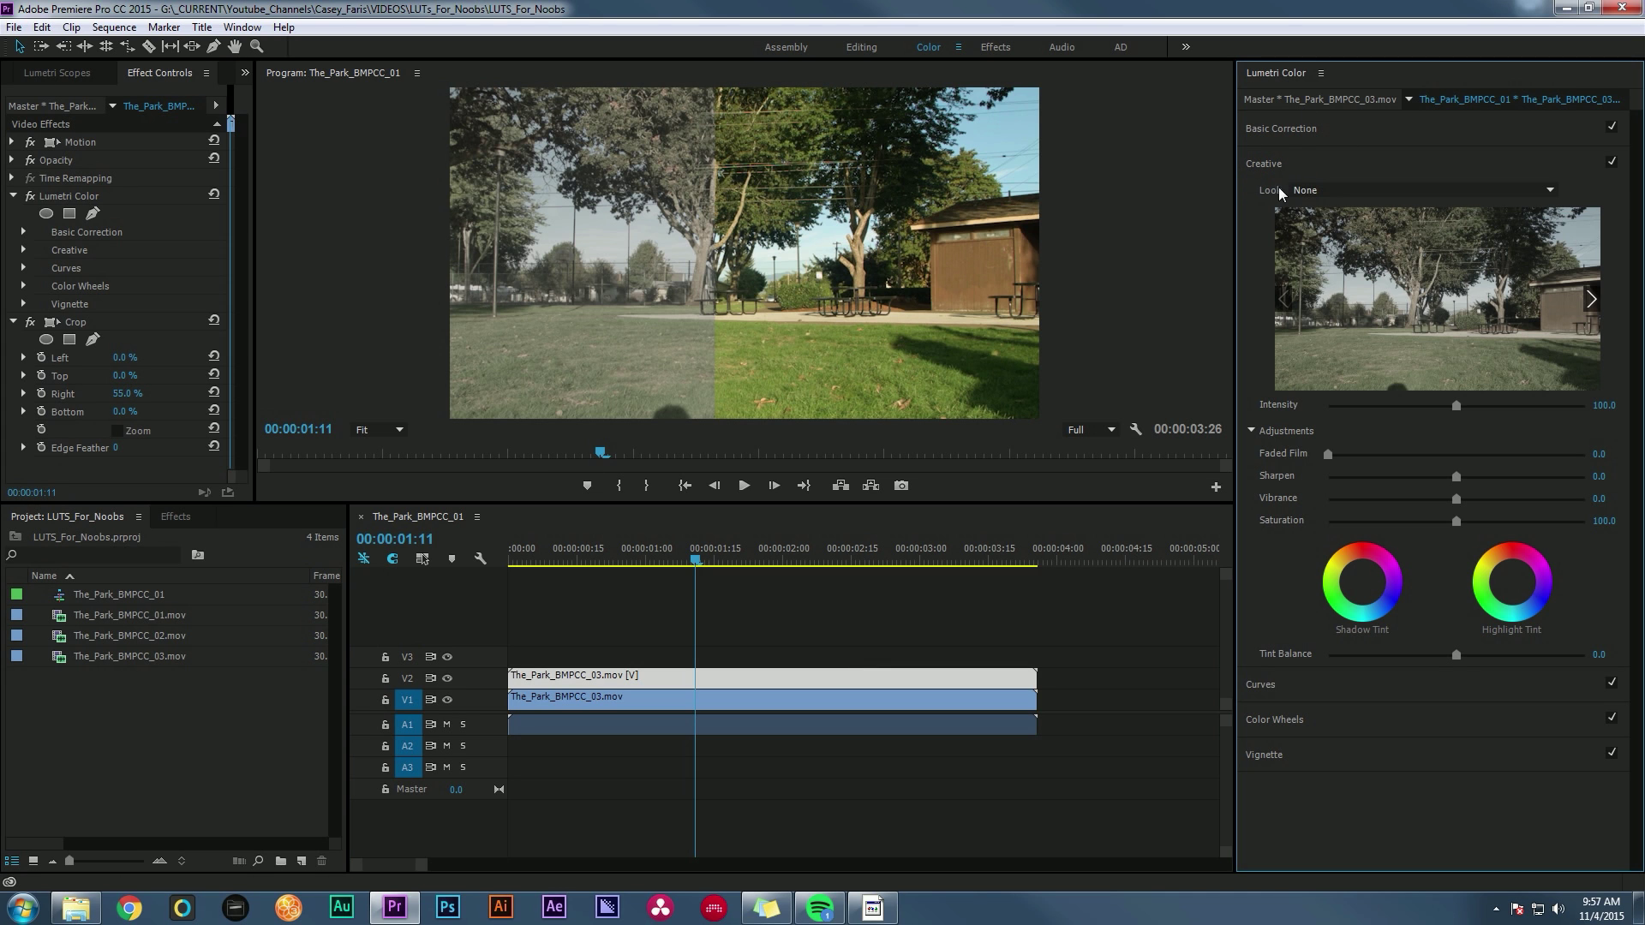
{"action": "left_click", "coordinate": [1276, 194]}
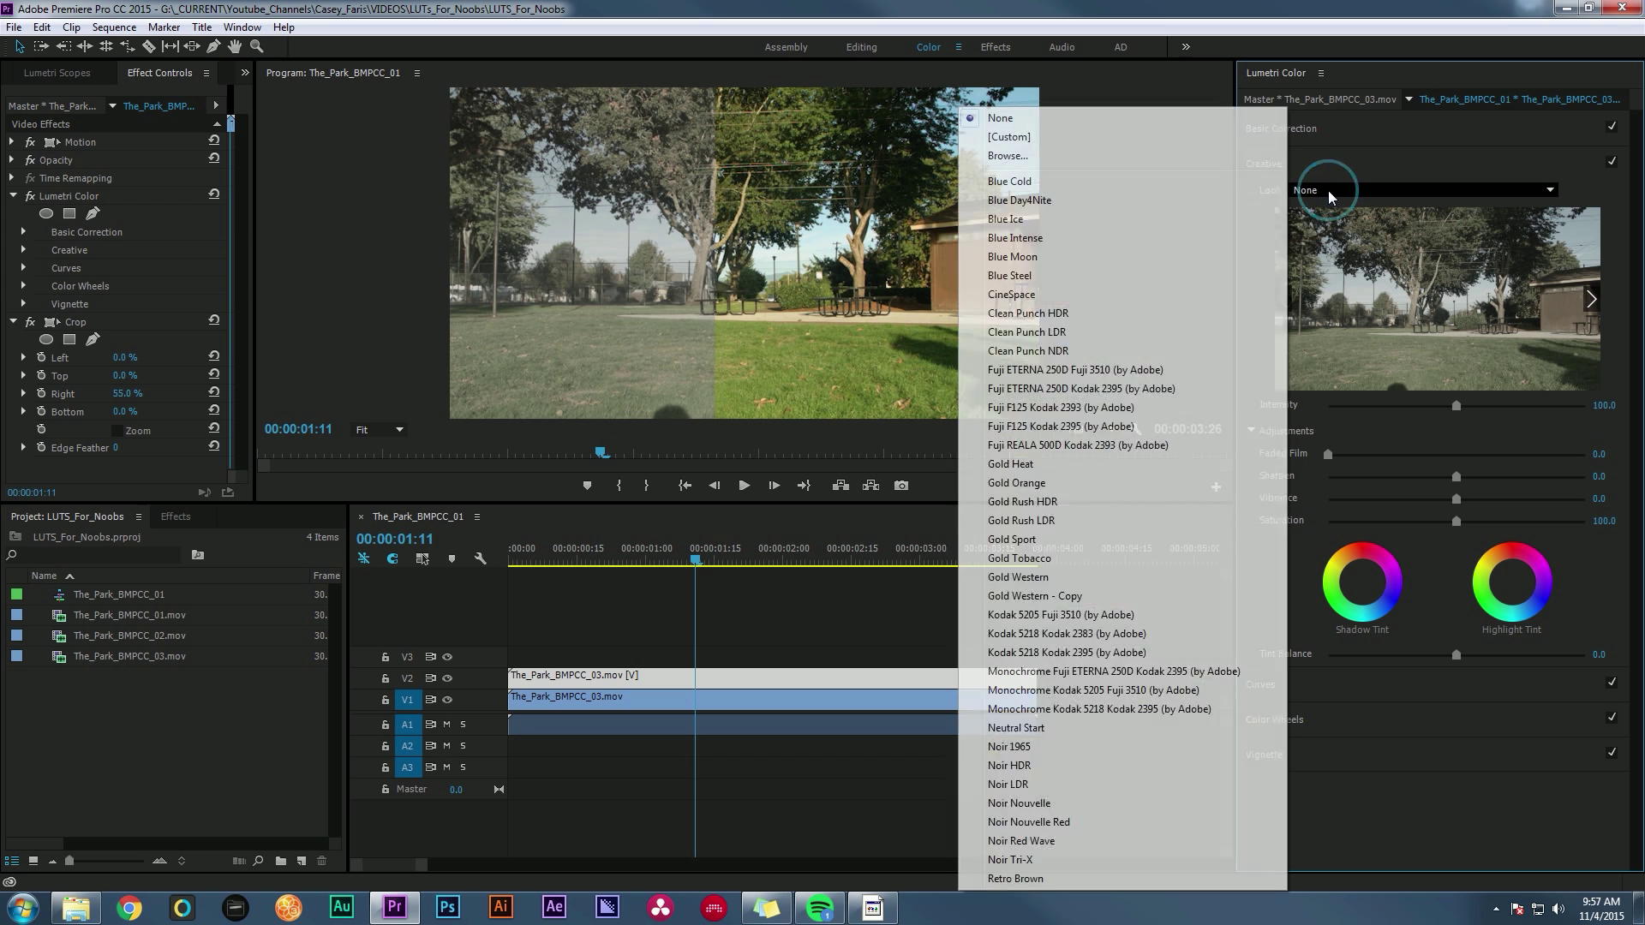
{"action": "left_click", "coordinate": [1164, 156]}
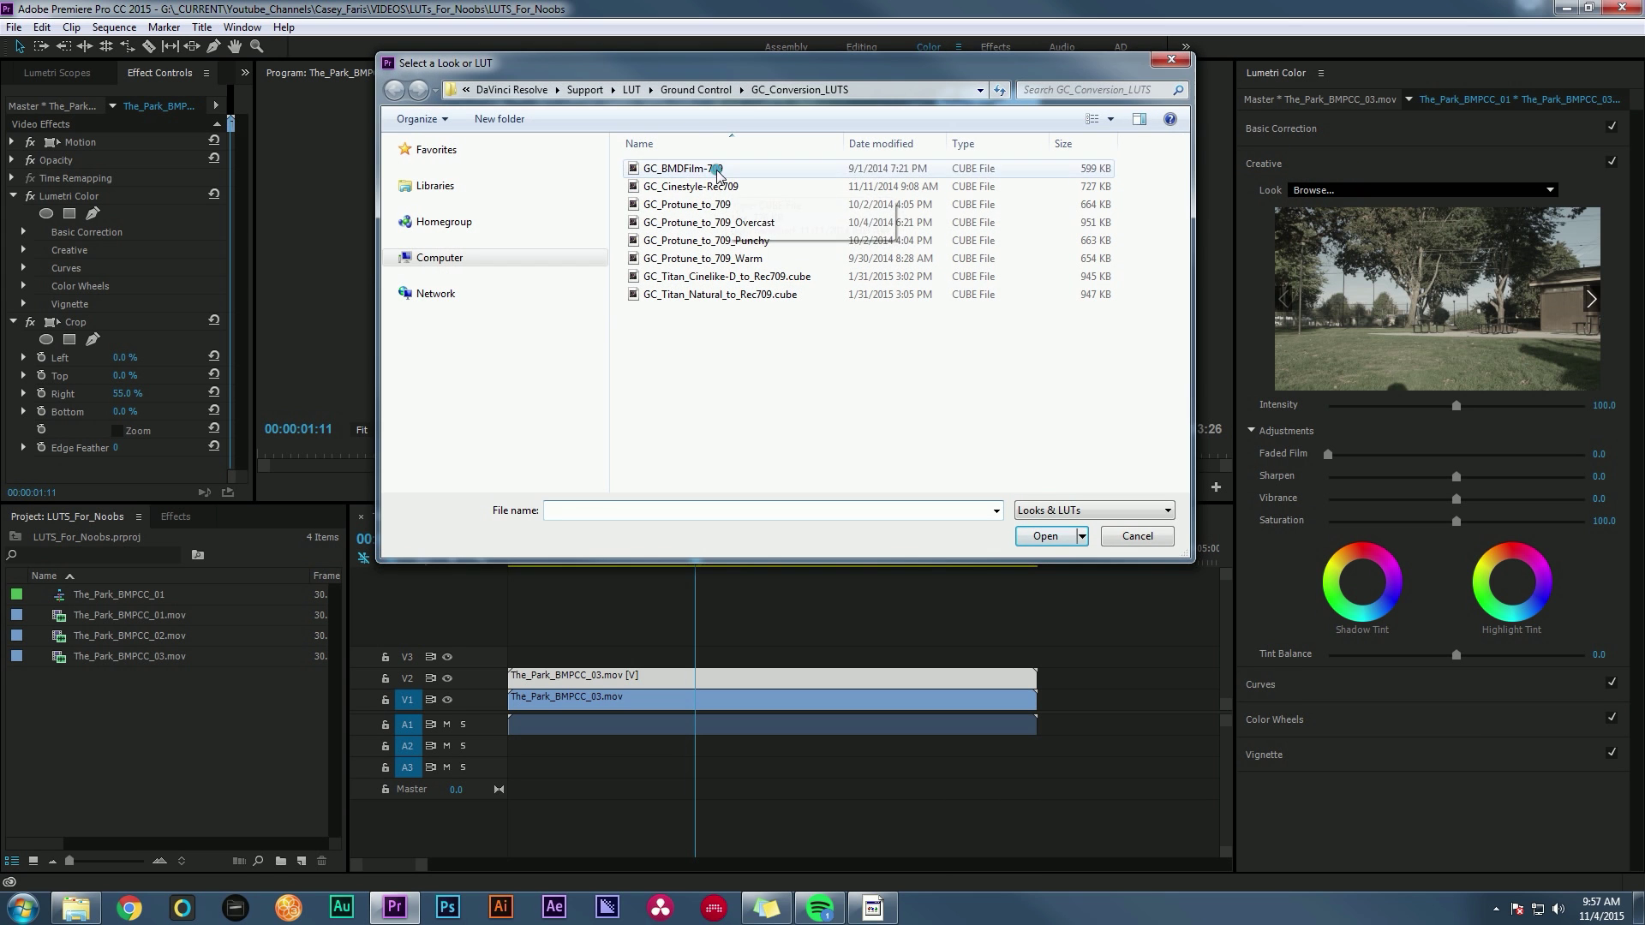
{"action": "left_click", "coordinate": [1054, 535]}
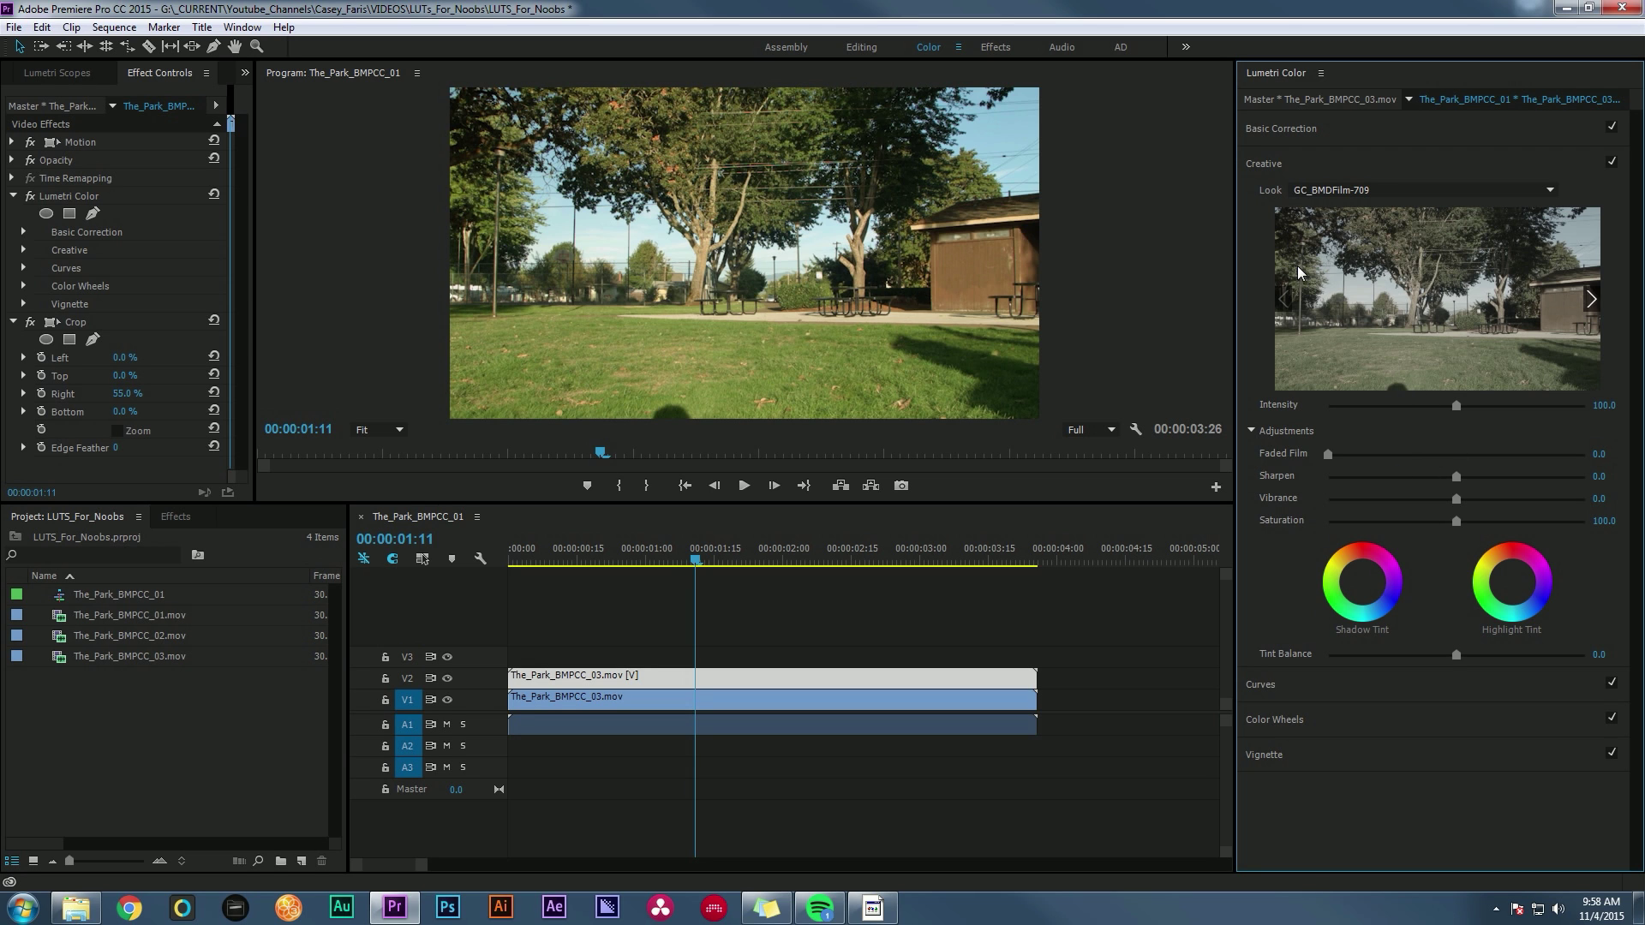
Lower the Lumetri look intensity to 78 with the Effects panel showing.
{"action": "key", "text": "d"}
{"action": "key", "text": "shift+7"}
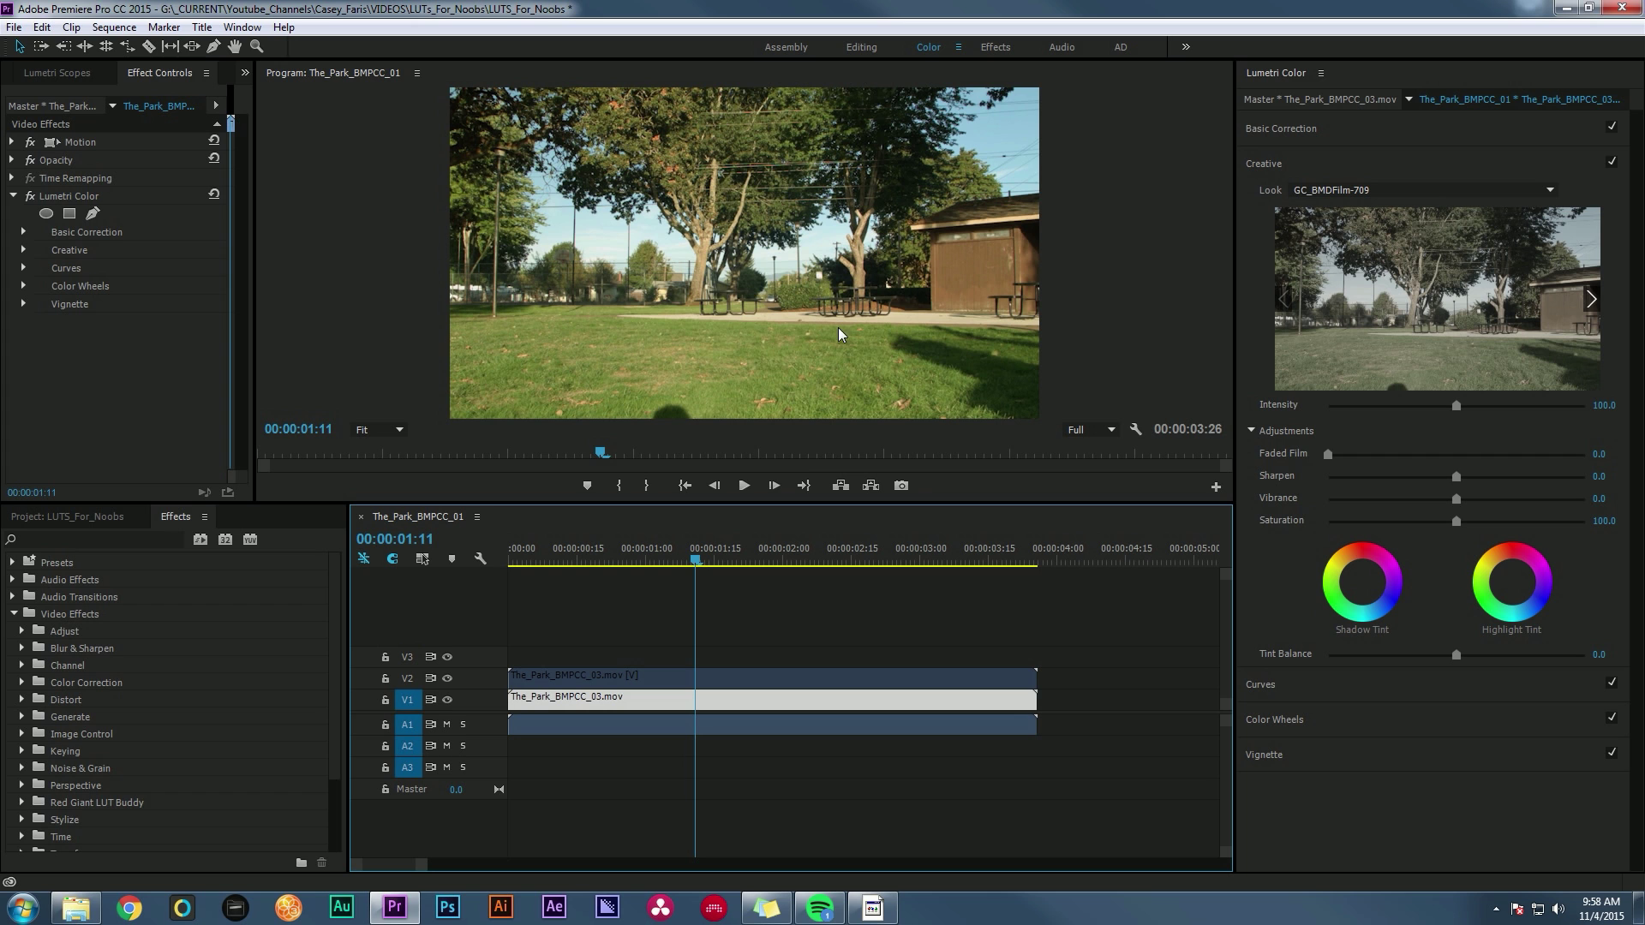
{"action": "left_click_drag", "start_coordinate": [1457, 409], "coordinate": [1393, 402]}
Apply Red Giant's LUT Buddy effect to the top park clip on V2.
{"action": "left_click", "coordinate": [682, 338]}
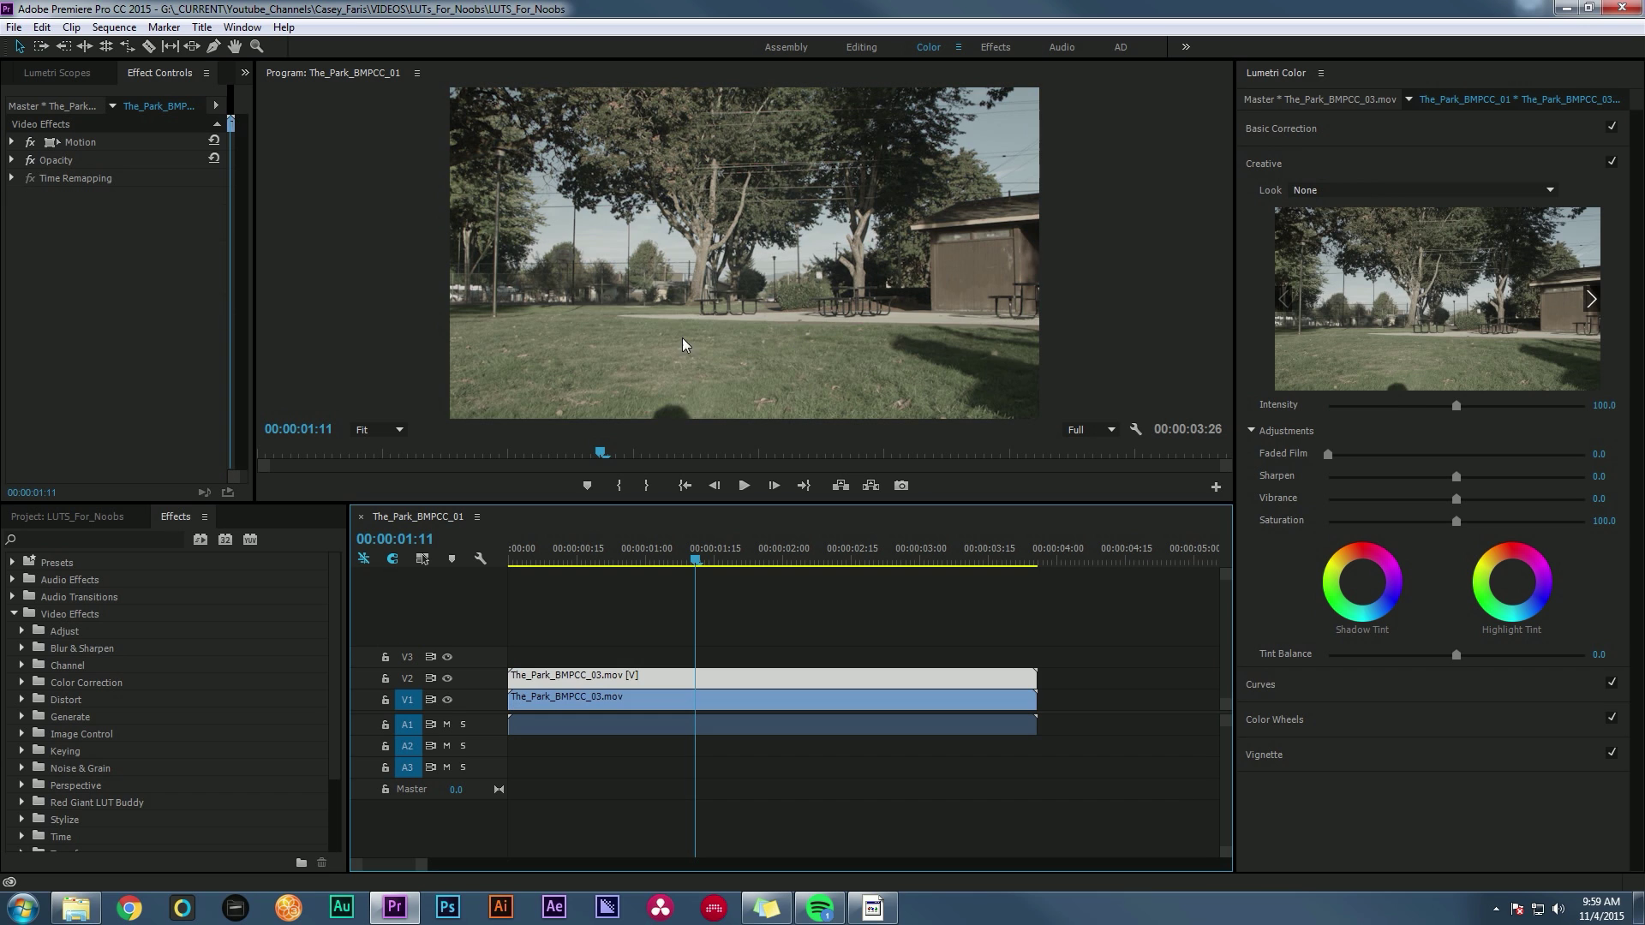
{"action": "scroll", "coordinate": [164, 694], "scroll_direction": "down", "scroll_amount": 3}
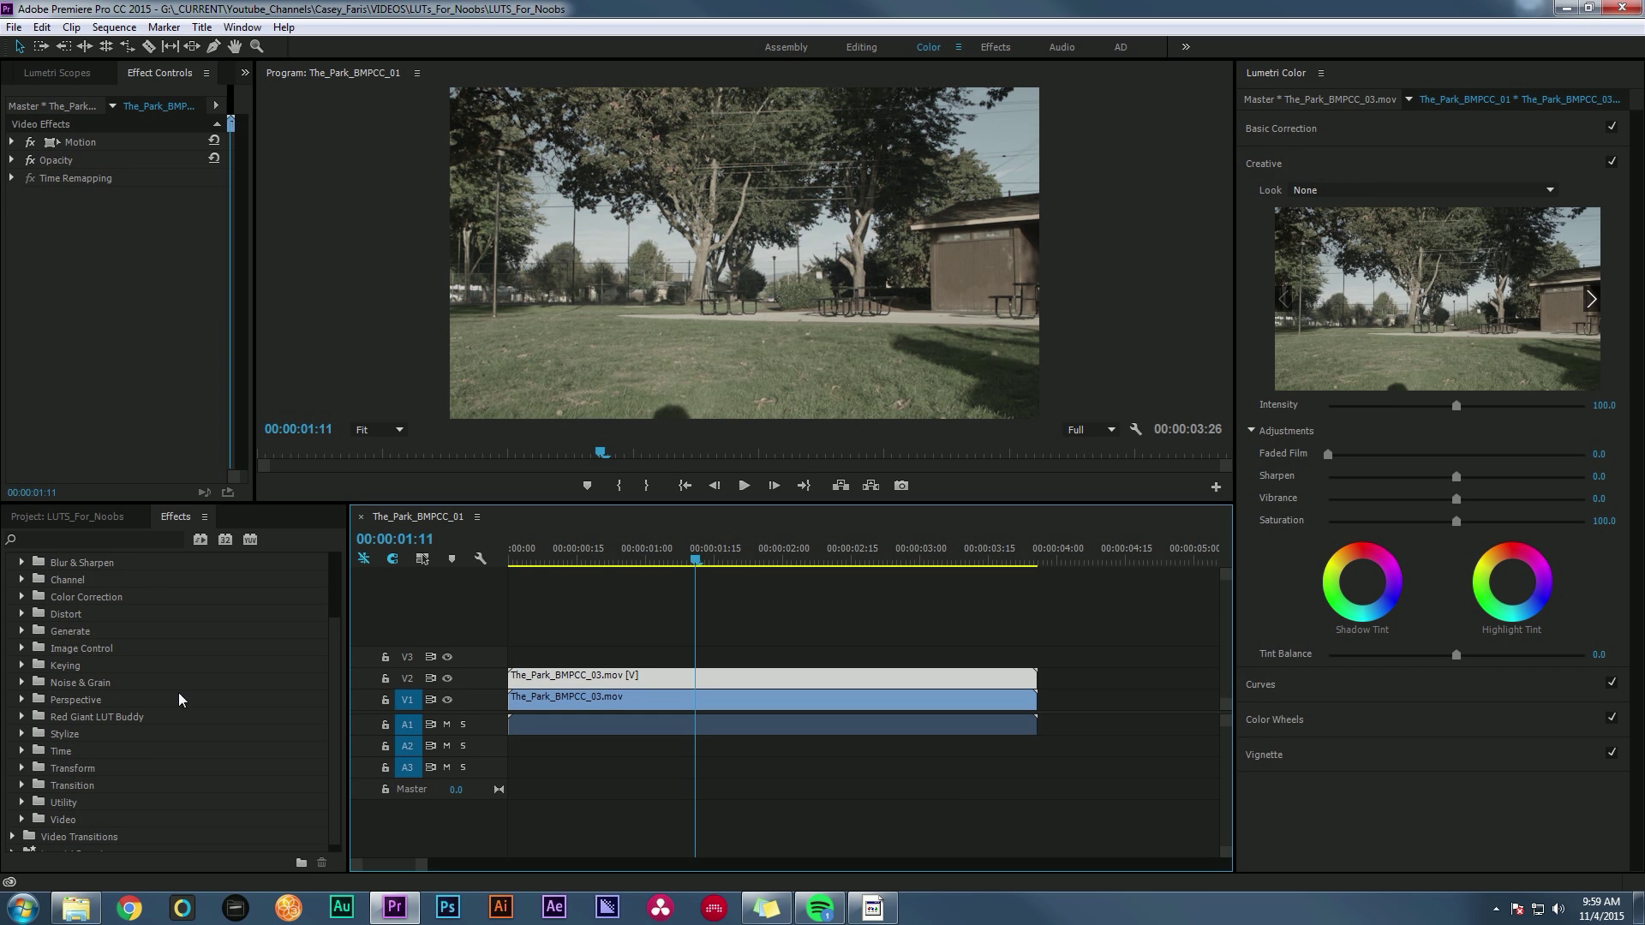
{"action": "left_click", "coordinate": [24, 716]}
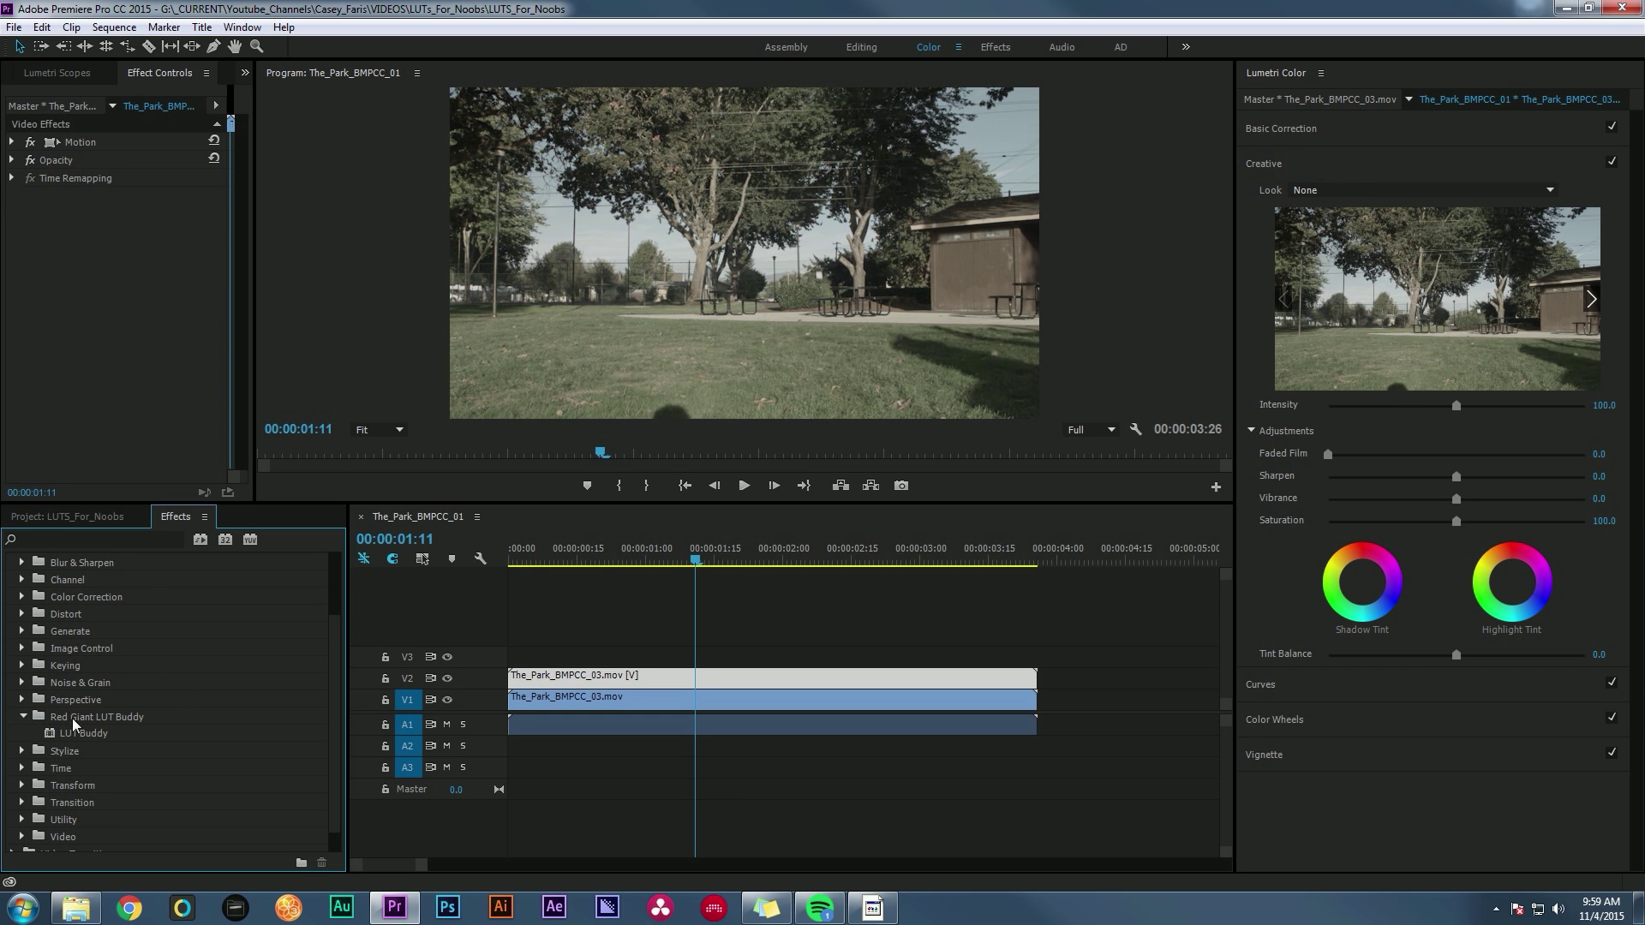
{"action": "left_click", "coordinate": [48, 734]}
{"action": "left_click_drag", "start_coordinate": [51, 738], "coordinate": [689, 677]}
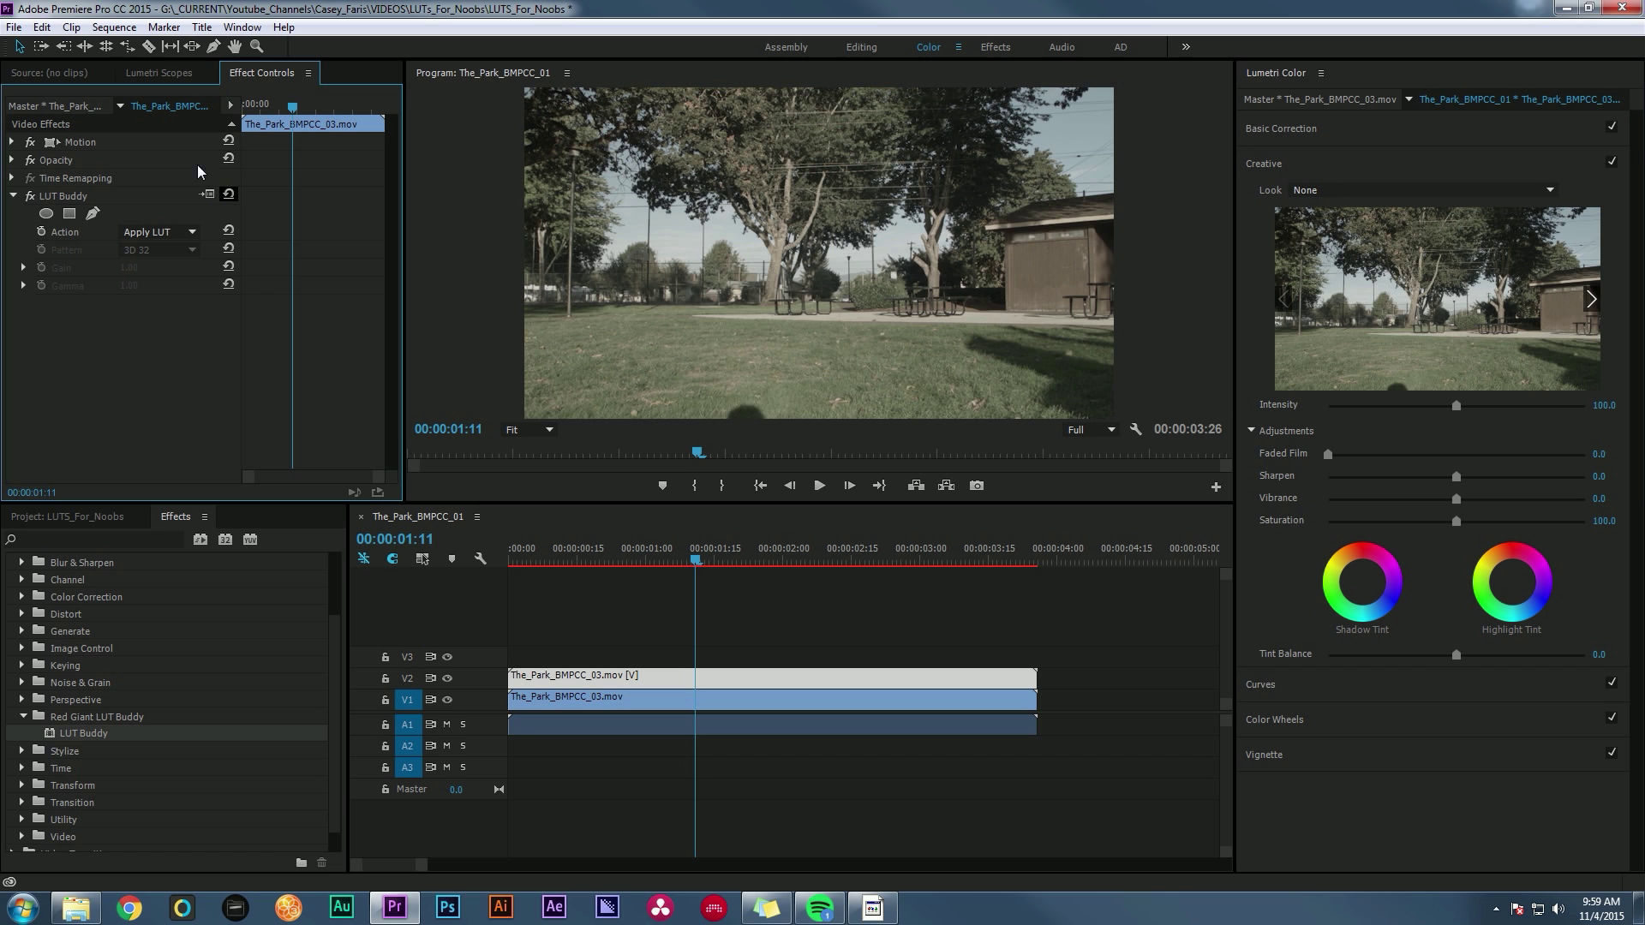
Import the GC_Reign_Marble-BMDFilm LUT through LUT Buddy's setup.
{"action": "left_click", "coordinate": [208, 194]}
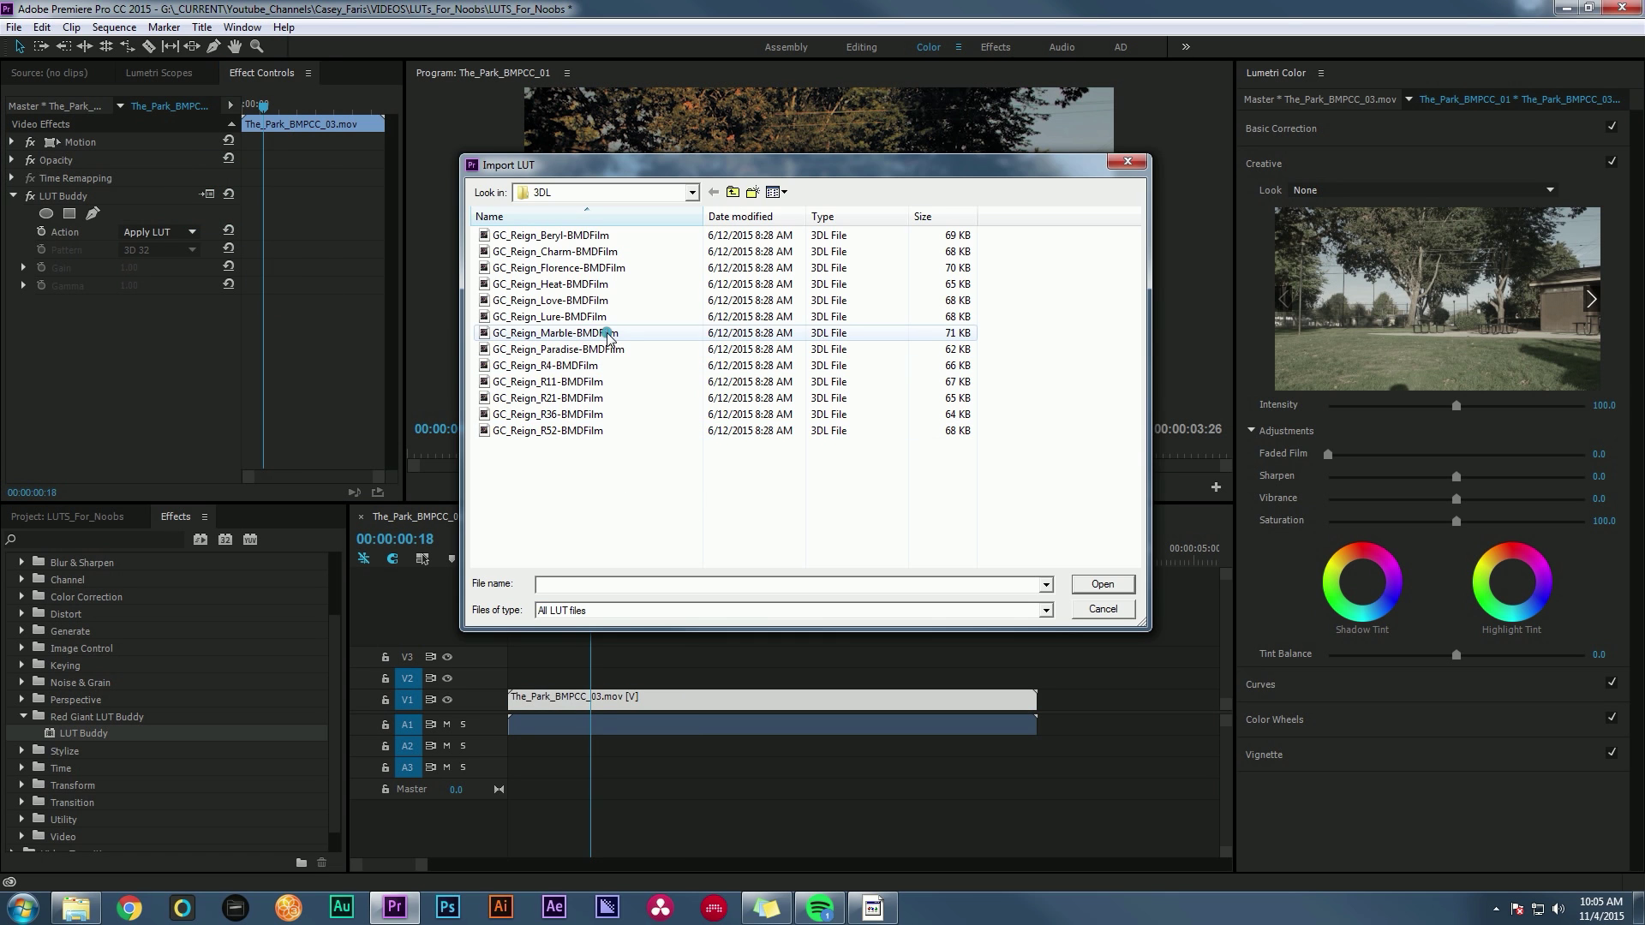
{"action": "left_click", "coordinate": [608, 334]}
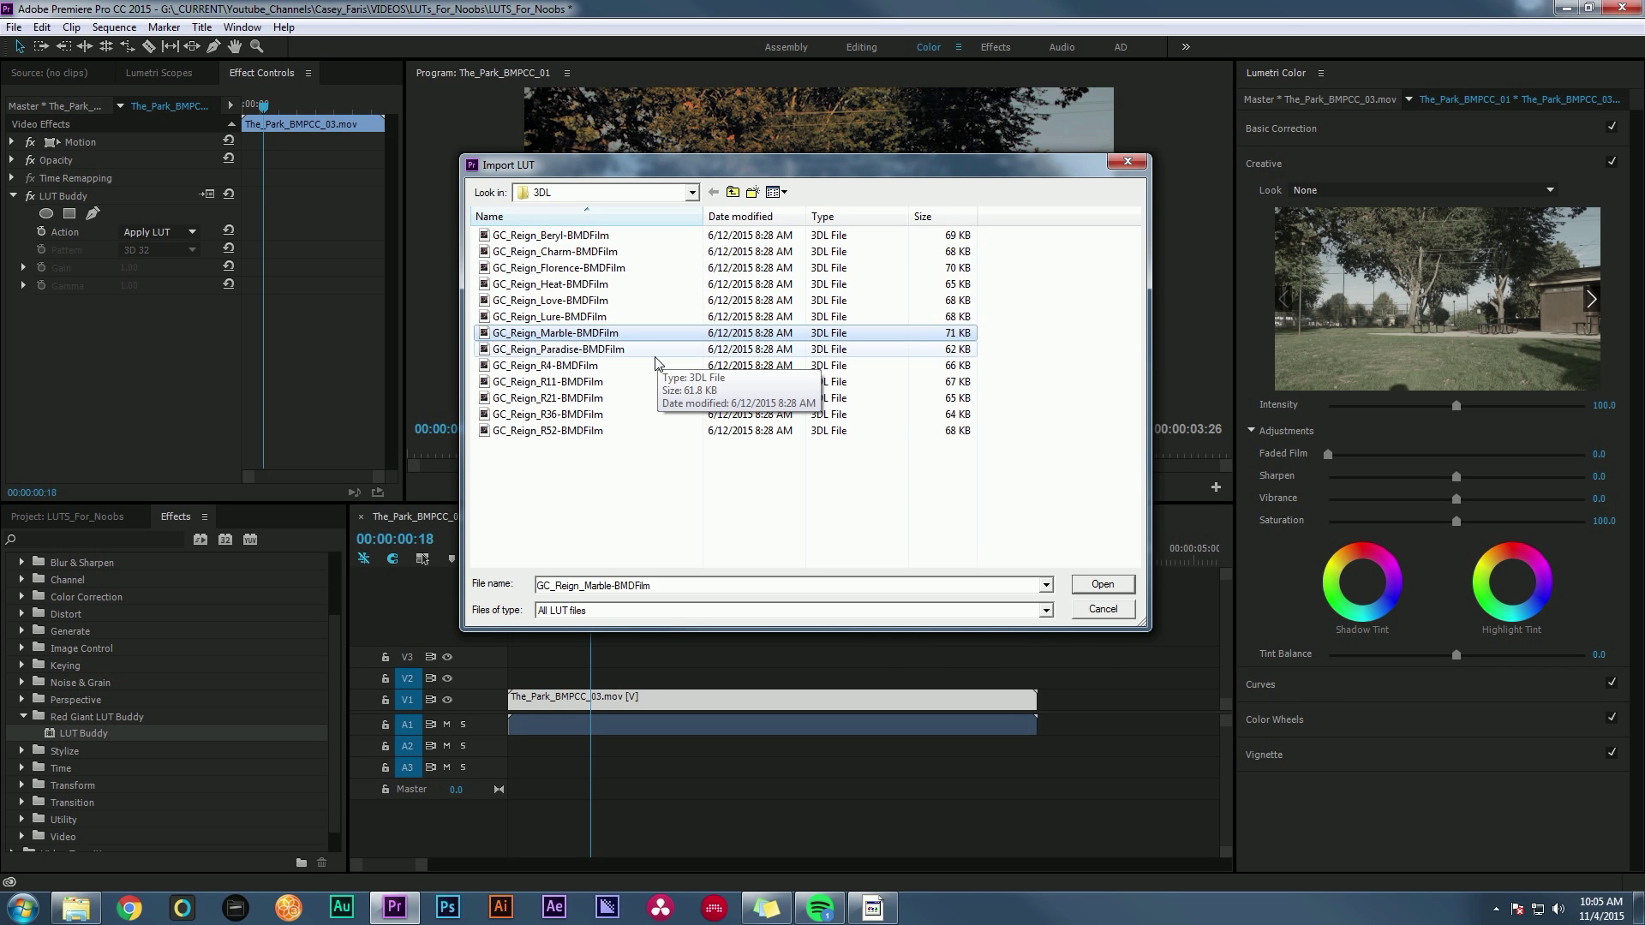
{"action": "key", "text": "Return"}
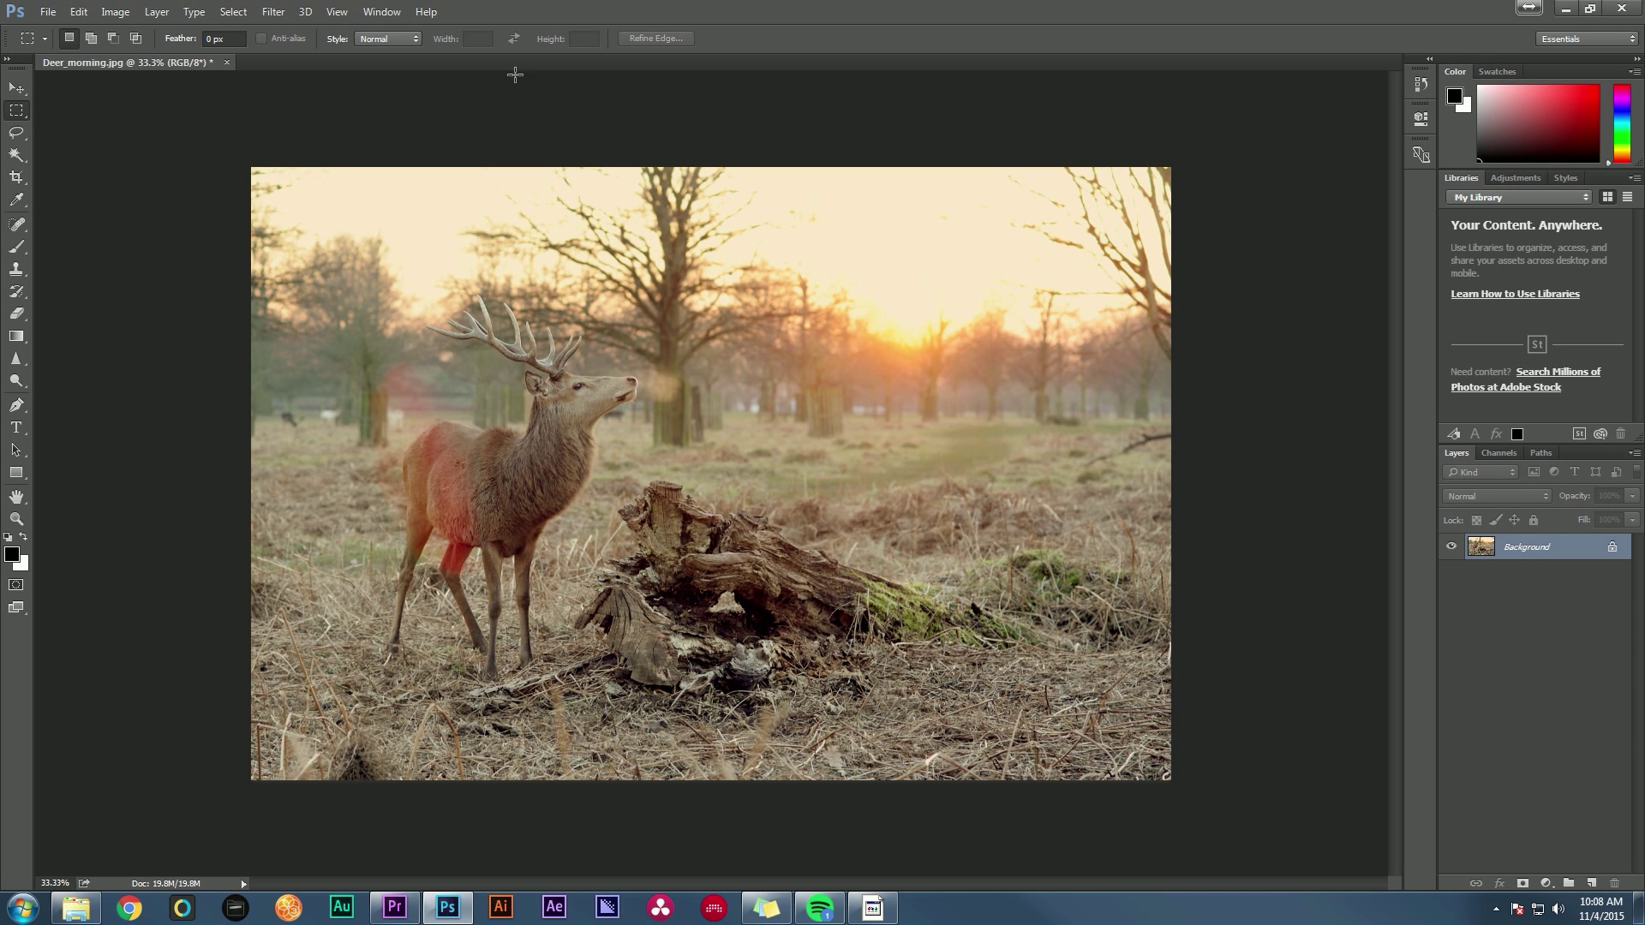
Add a Color Lookup adjustment layer from the Adjustments panel.
{"action": "left_click", "coordinate": [382, 11]}
{"action": "left_click", "coordinate": [419, 144]}
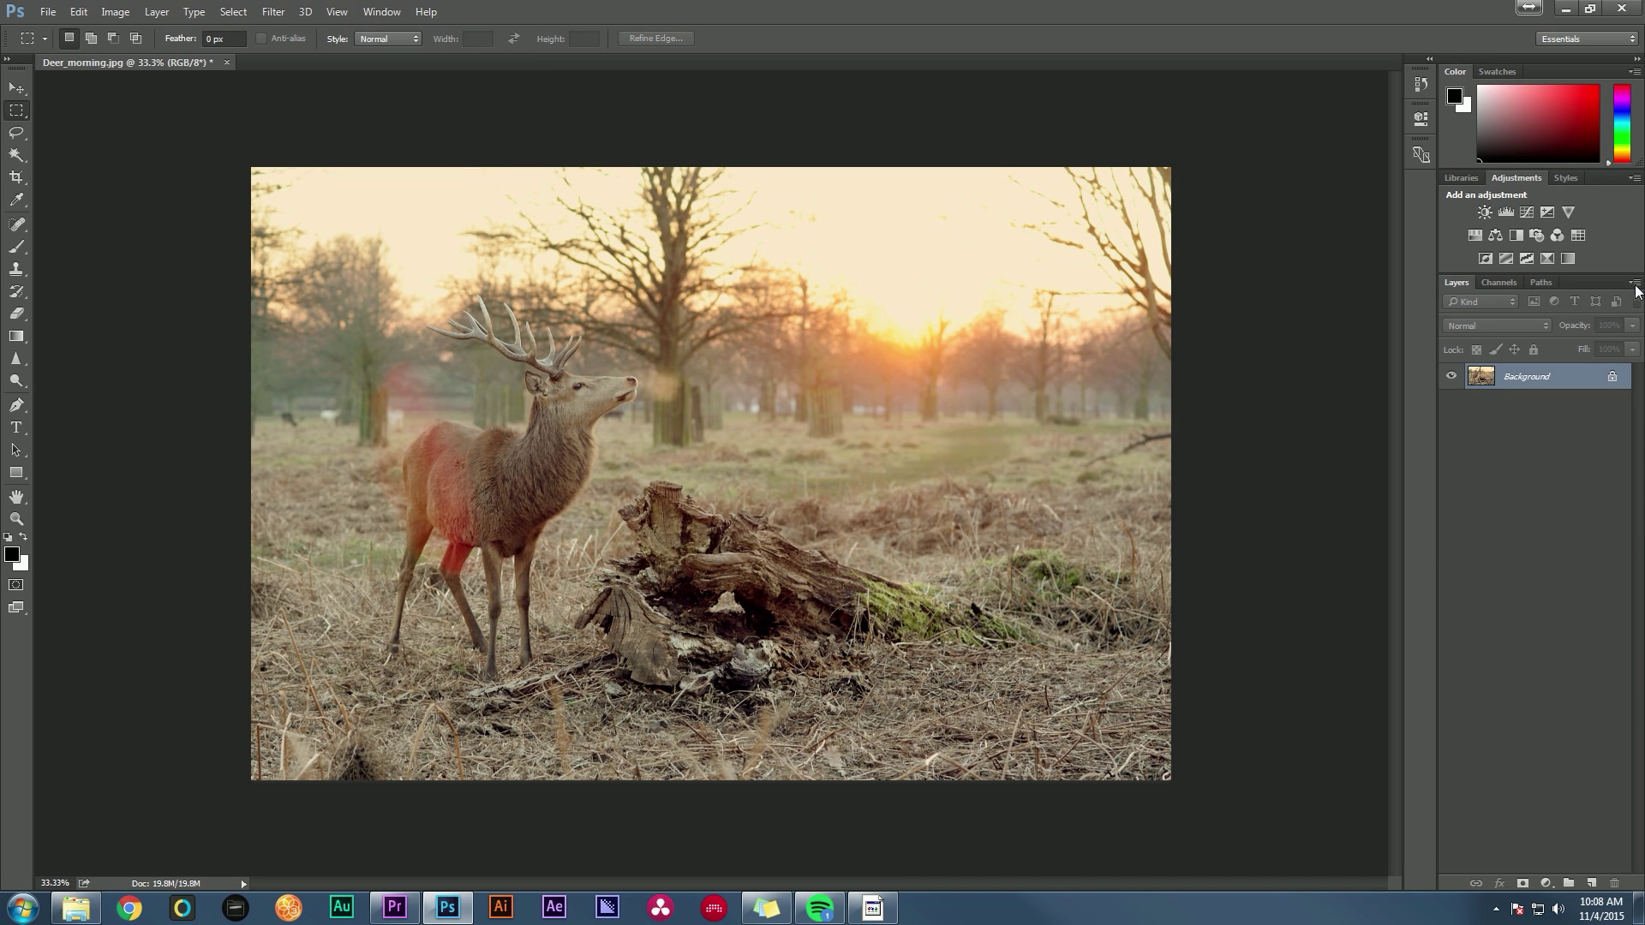
{"action": "left_click", "coordinate": [1579, 238]}
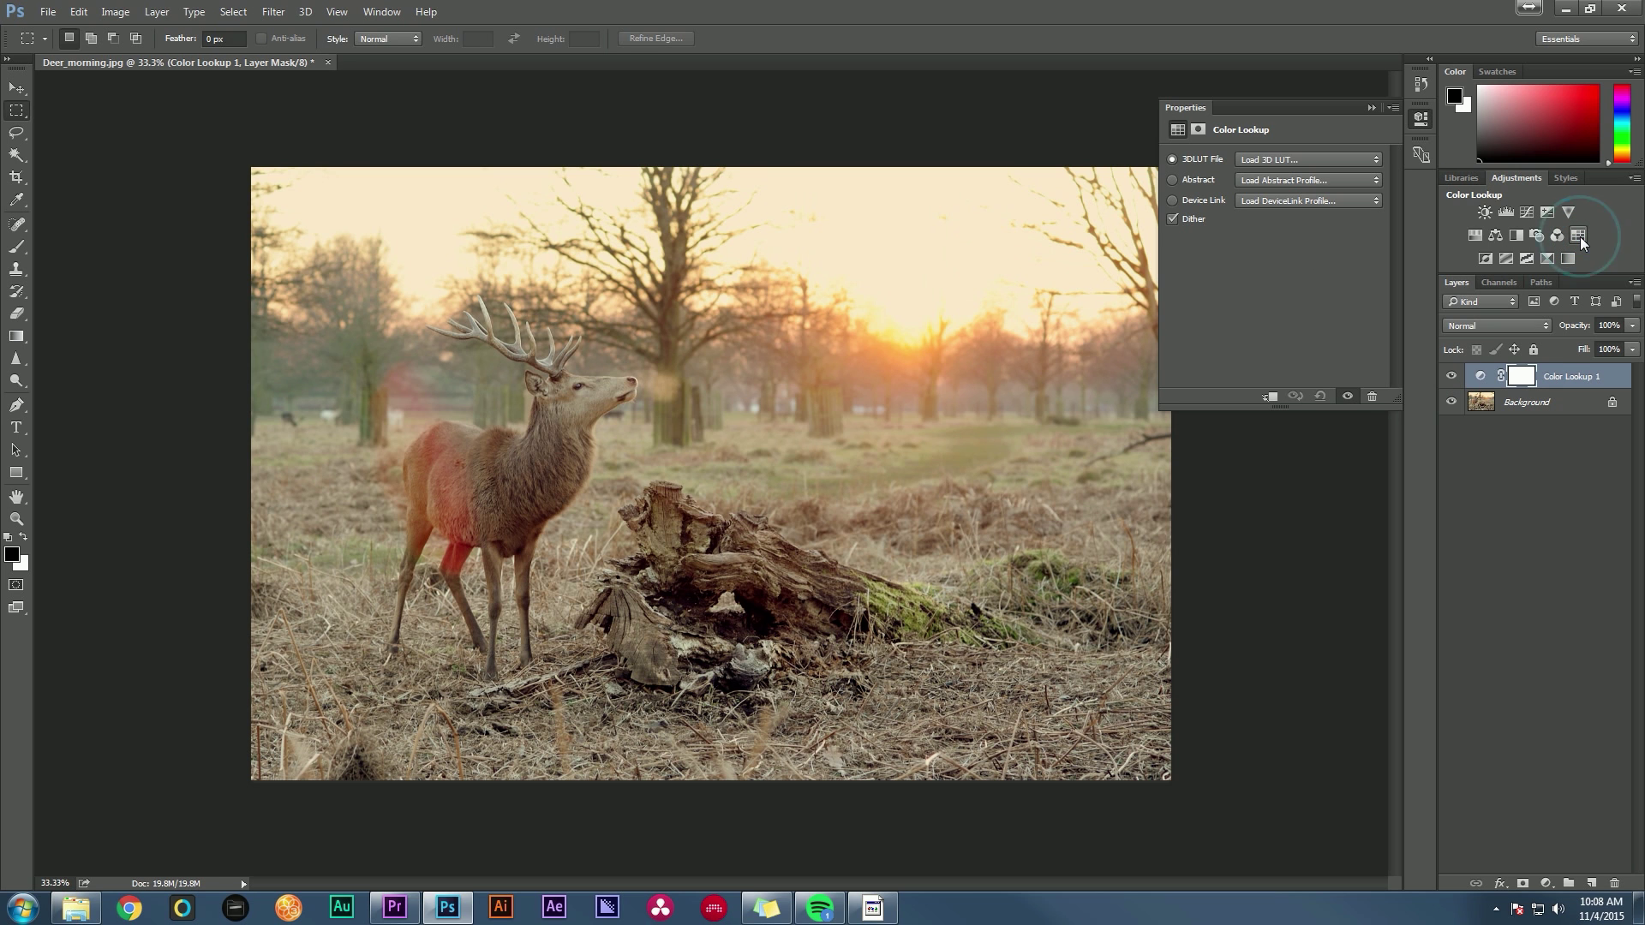
Load GC_Reign_Beryl-709 as the 3D LUT and toggle the layer off and on to compare.
{"action": "left_click", "coordinate": [1280, 161]}
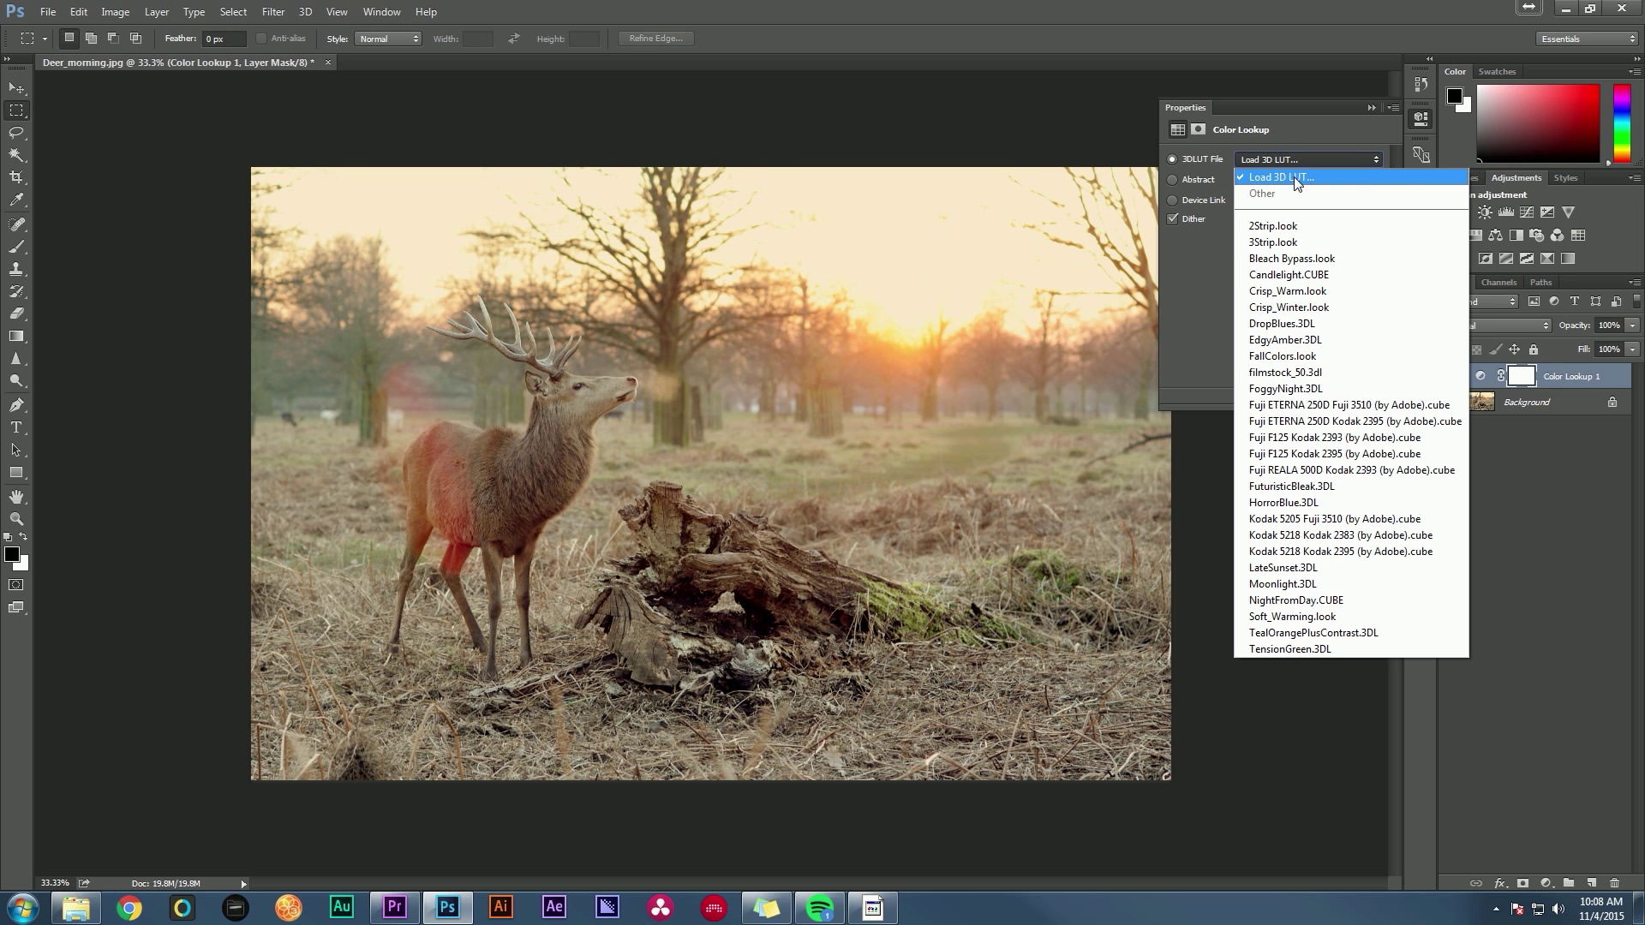
{"action": "left_click", "coordinate": [1295, 180]}
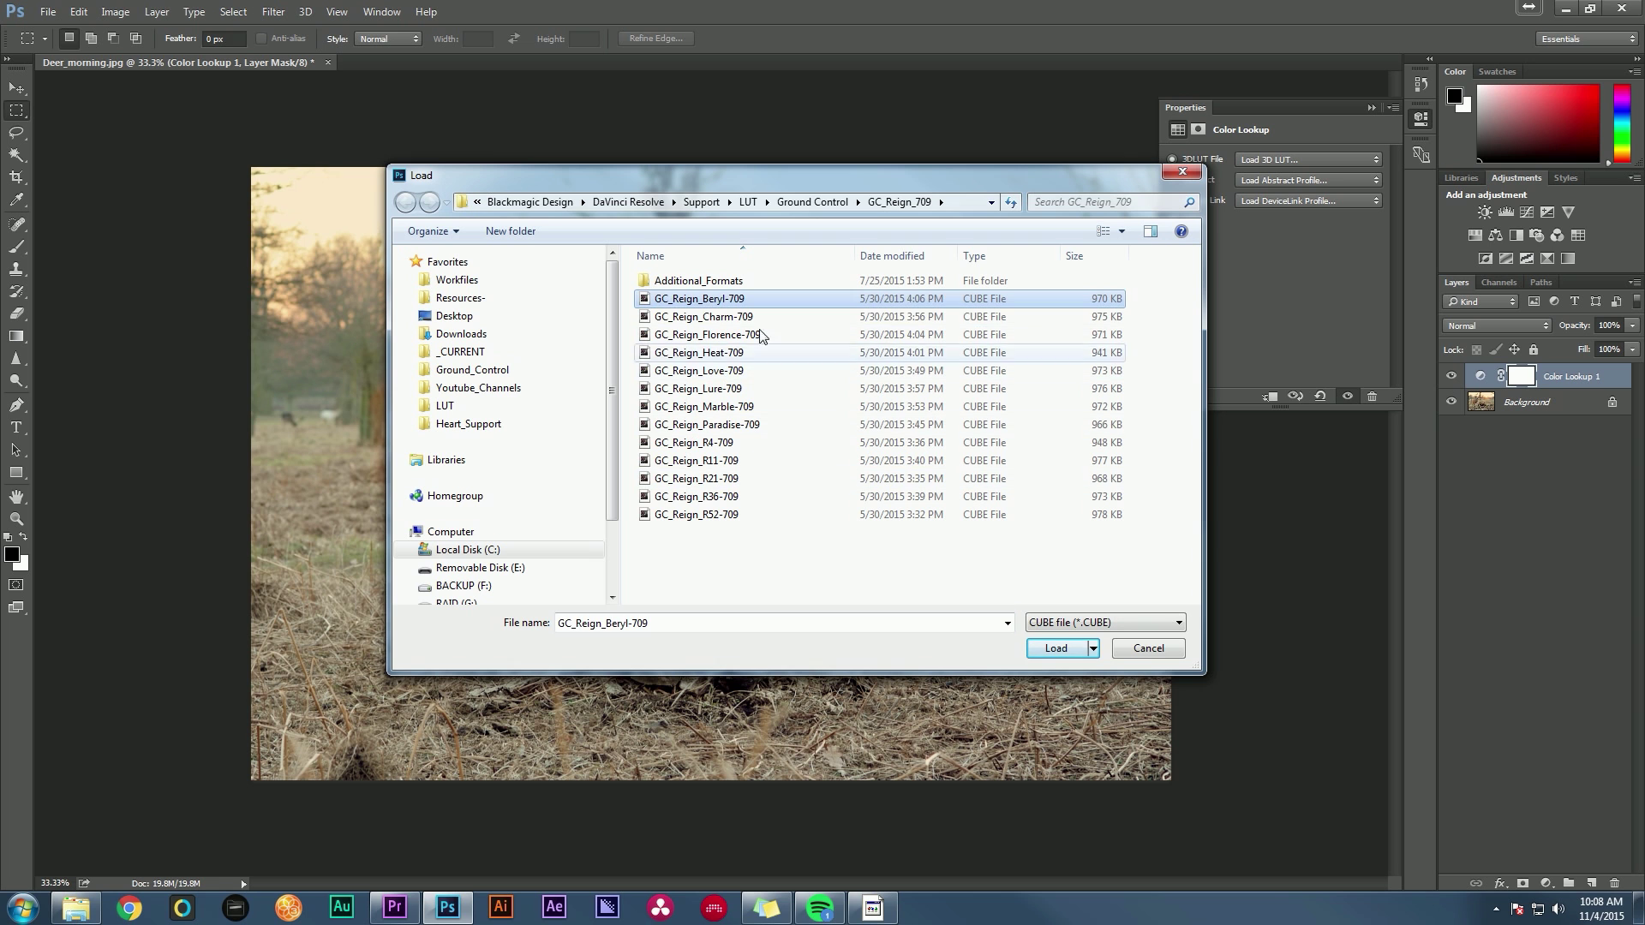
{"action": "left_click", "coordinate": [1084, 649]}
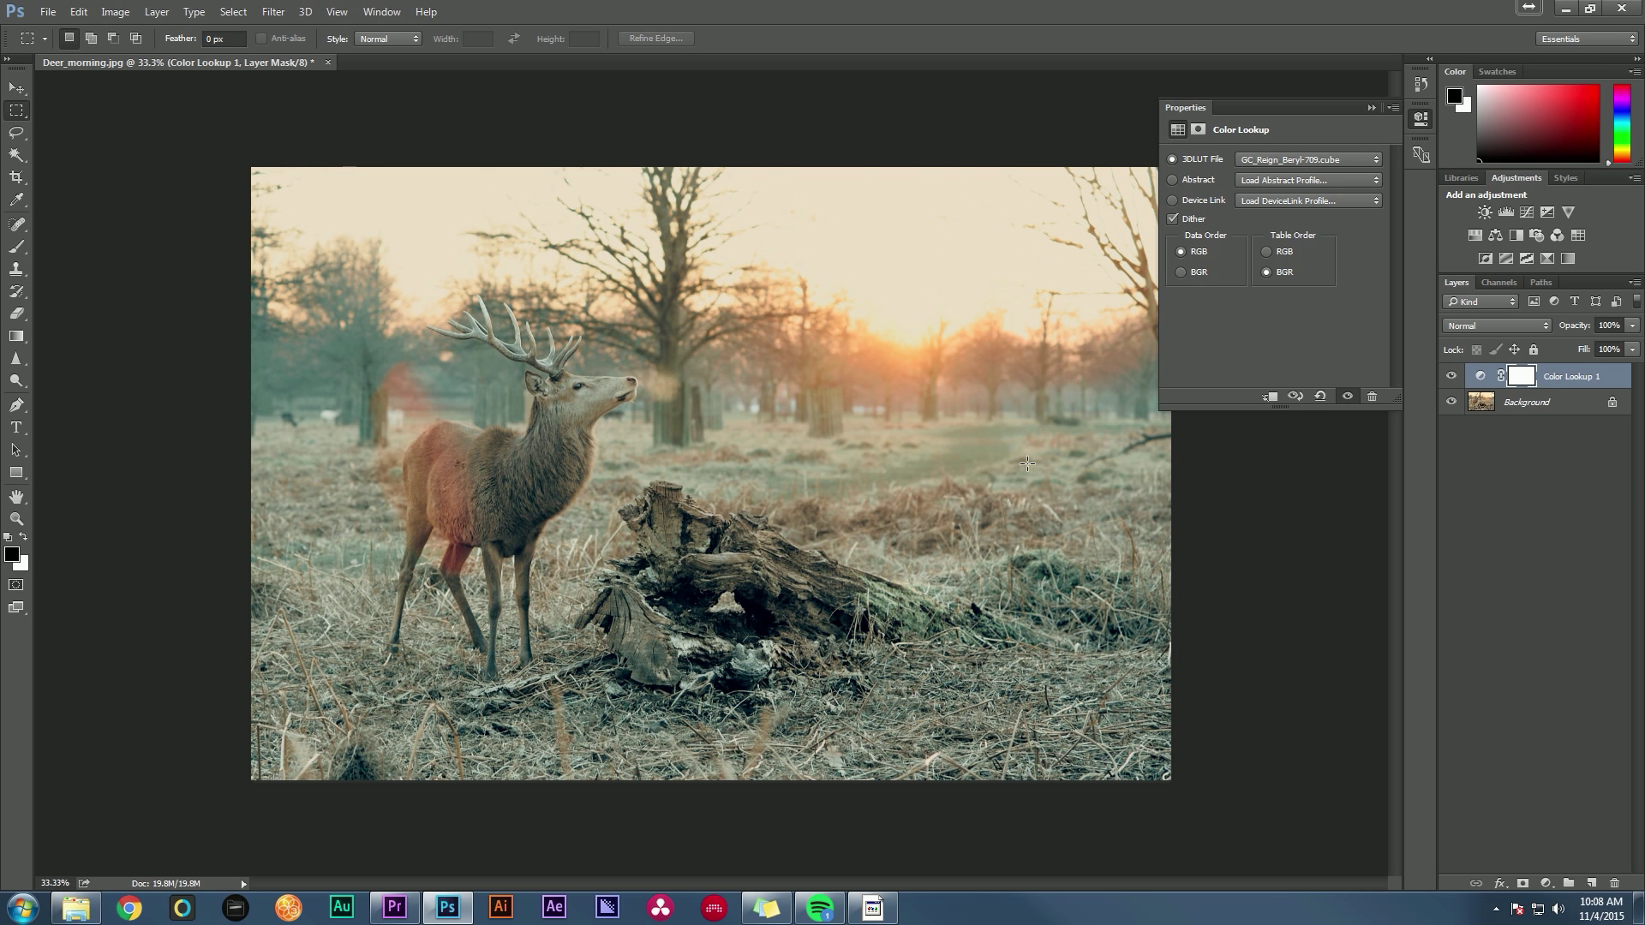
{"action": "left_click", "coordinate": [1450, 377]}
{"action": "left_click", "coordinate": [1449, 377]}
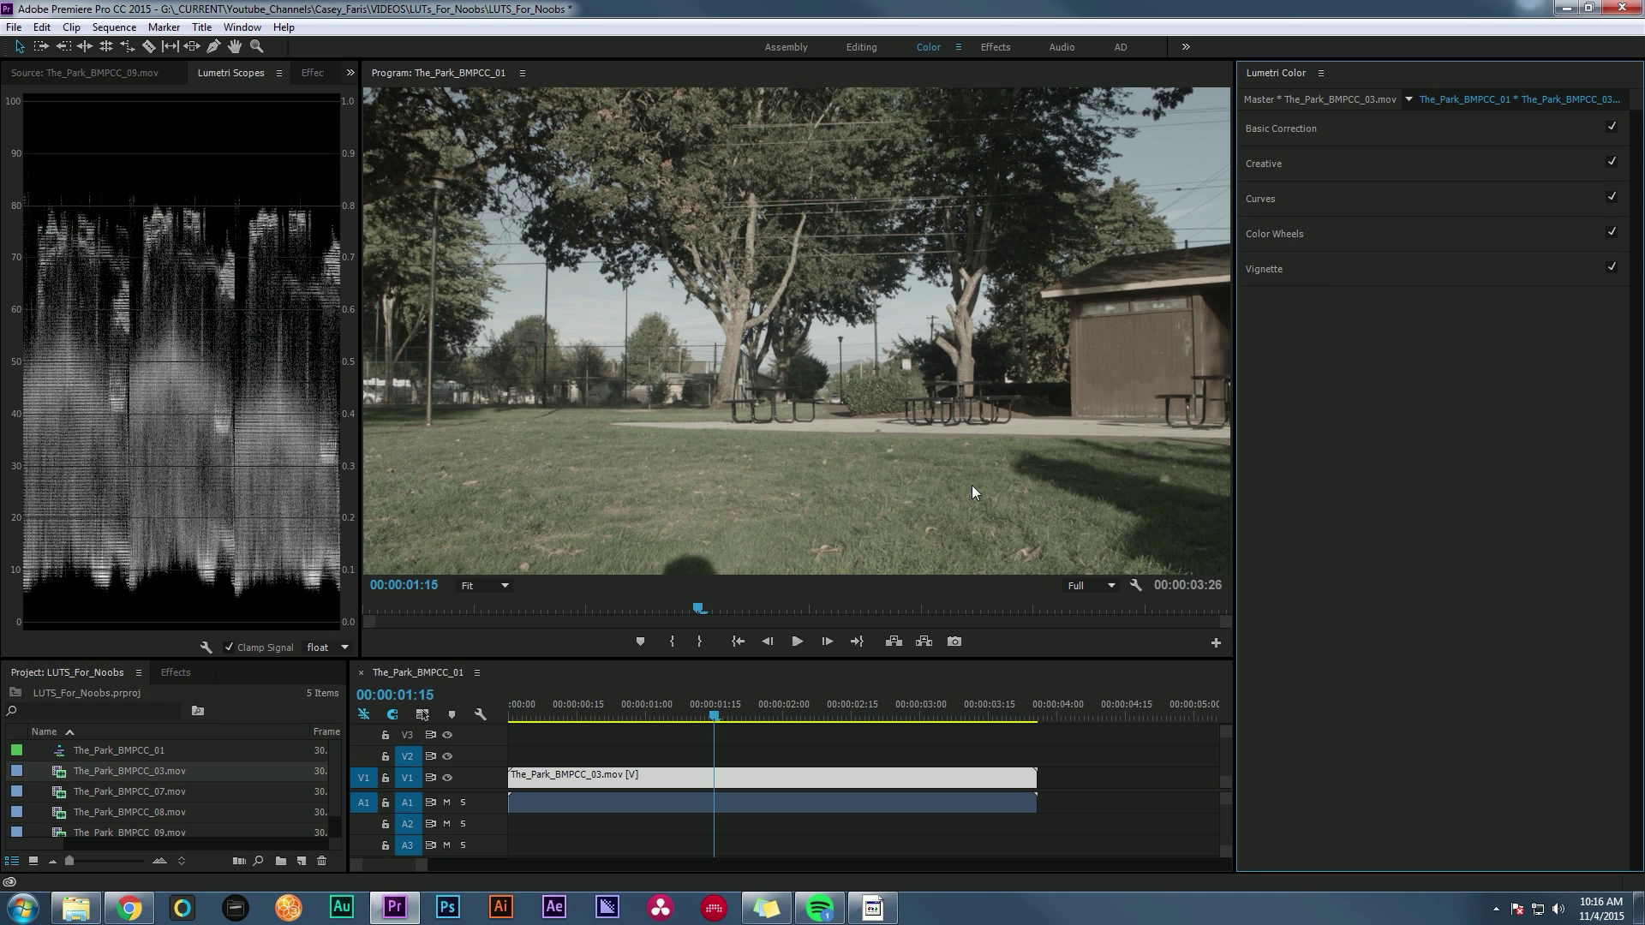
Apply the GC_BMDFilm-709 LUT as the park clip's Lumetri Creative look.
{"action": "left_click", "coordinate": [1293, 163]}
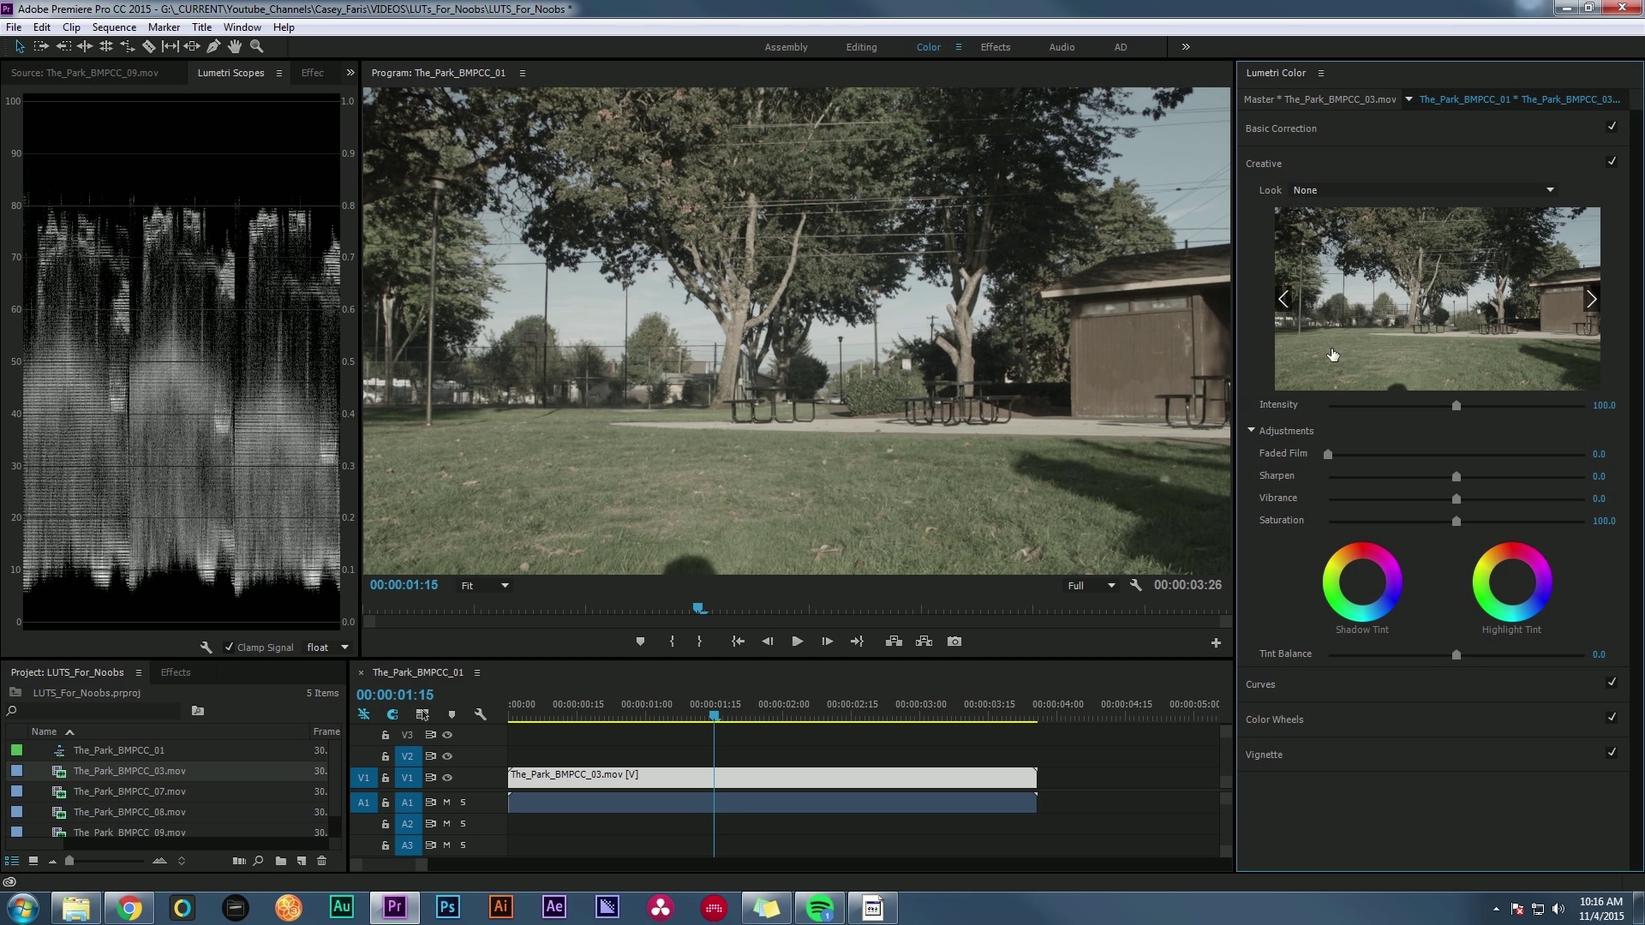
{"action": "left_click", "coordinate": [1404, 192]}
{"action": "left_click", "coordinate": [1106, 157]}
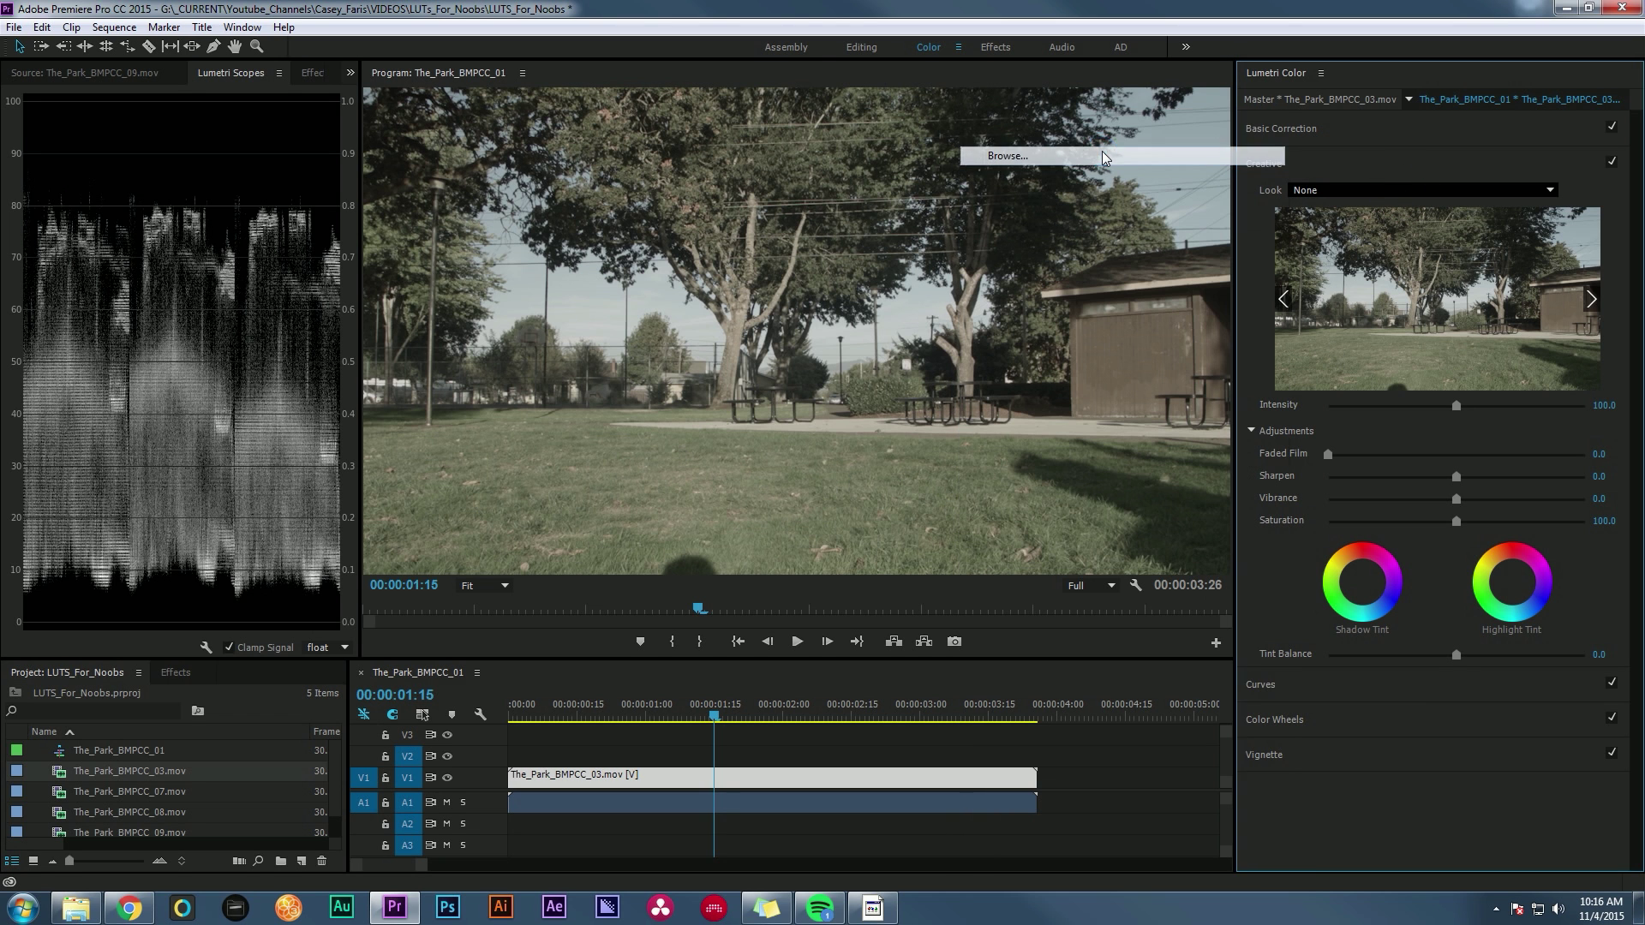
{"action": "left_click", "coordinate": [326, 155]}
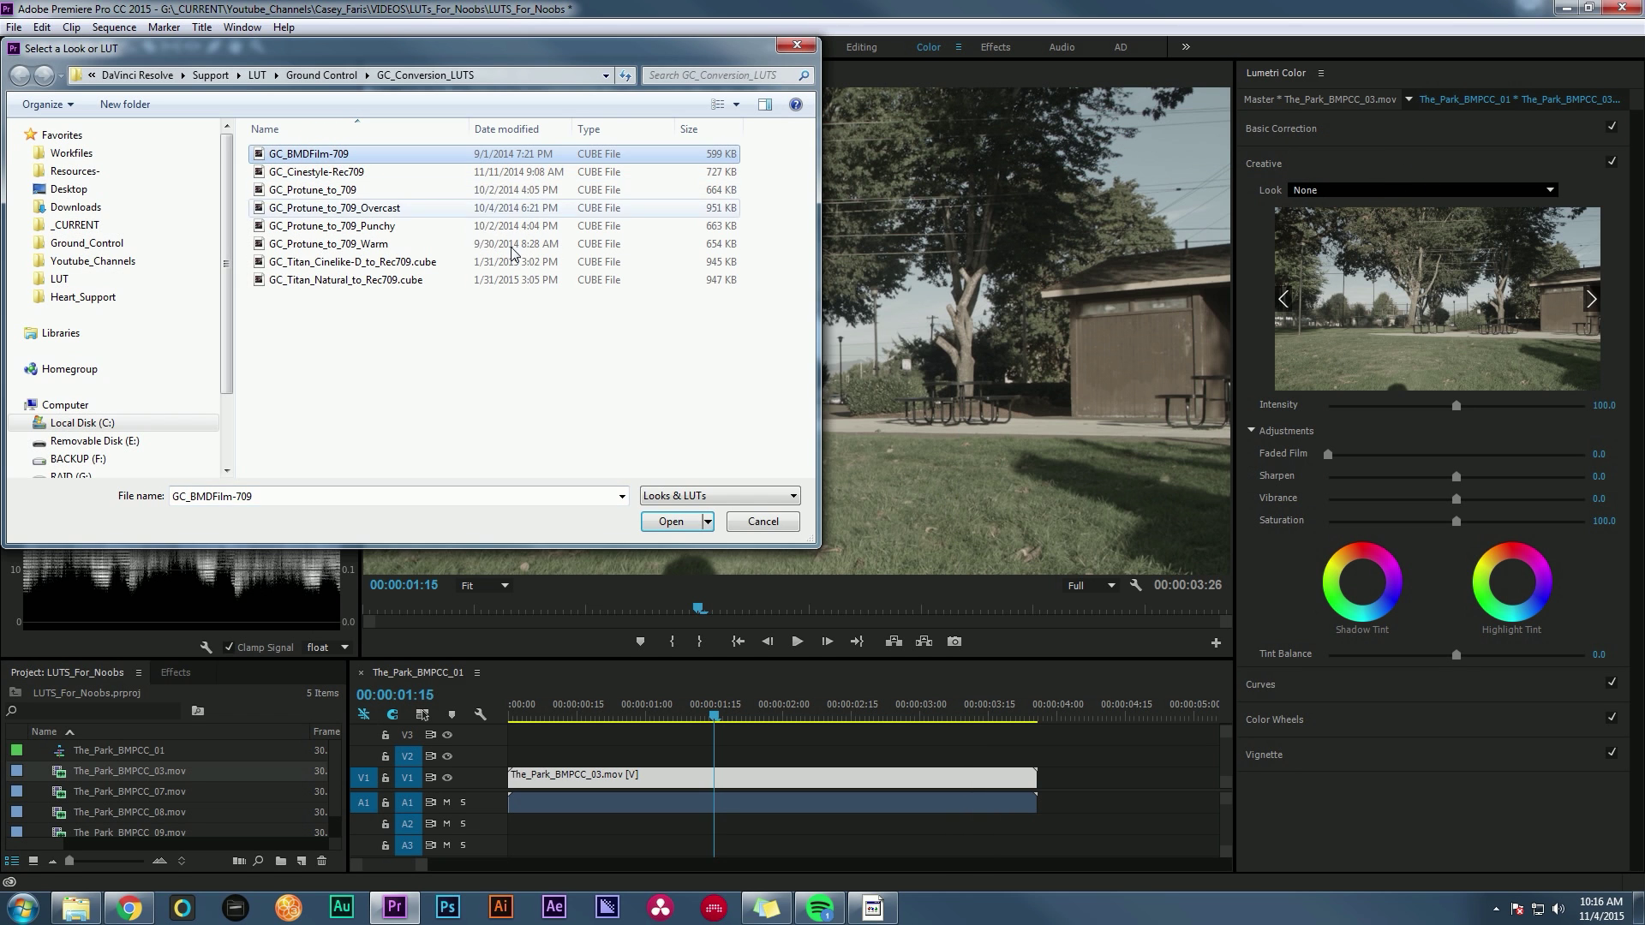
{"action": "left_click", "coordinate": [671, 521]}
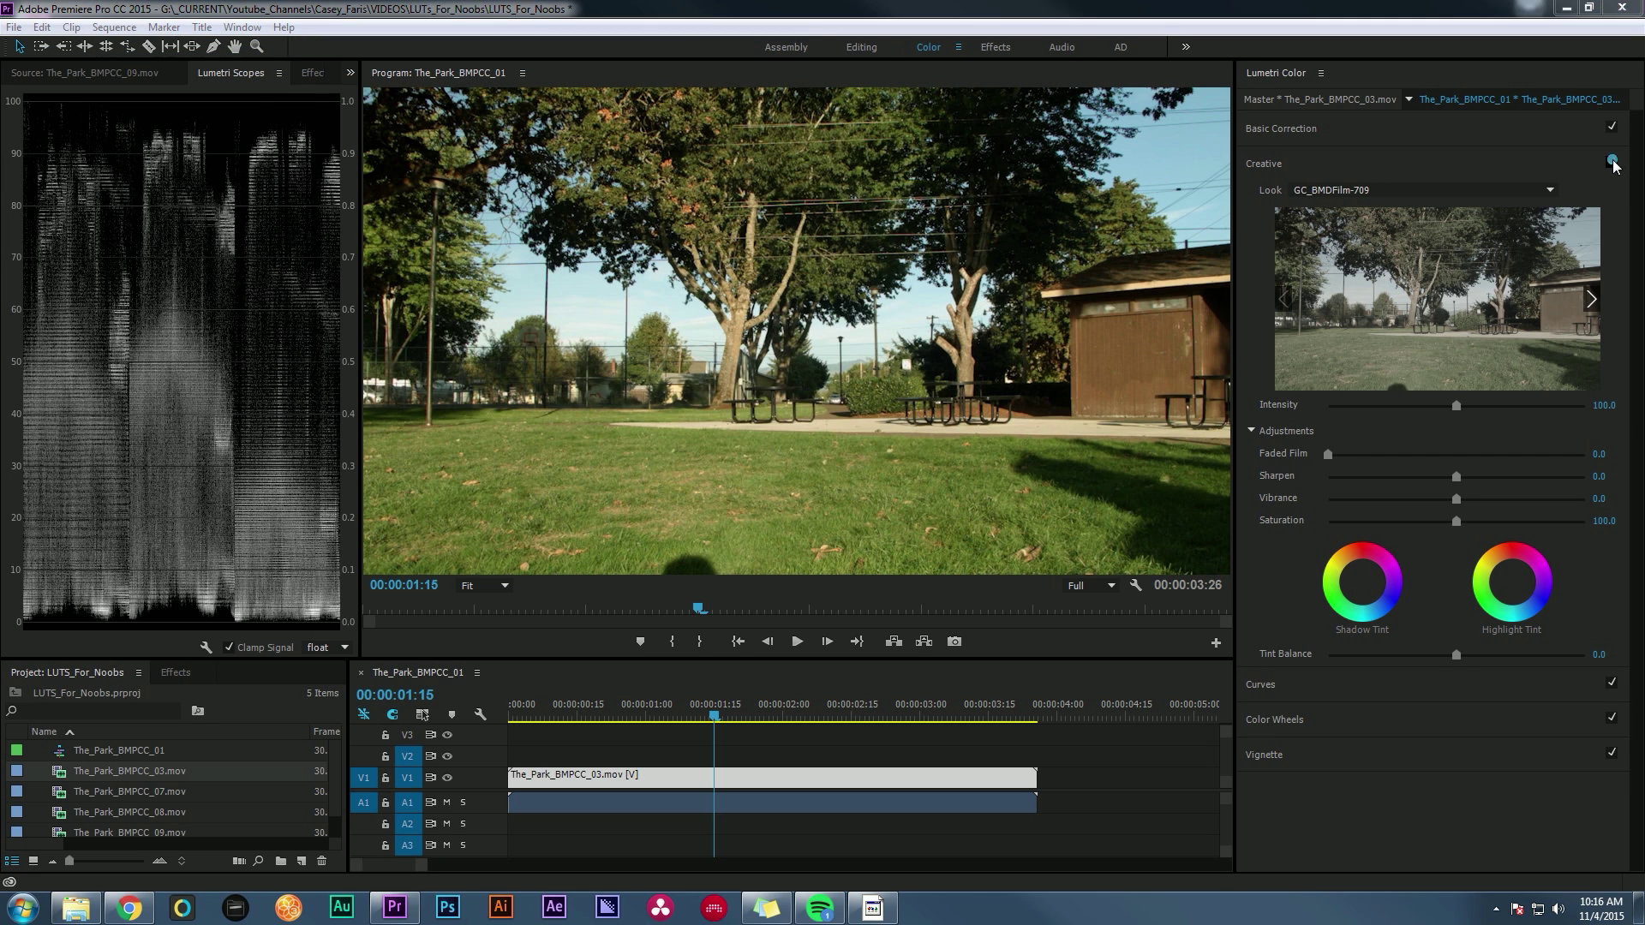
Toggle the BMDFilm look off and on, then select the Adjustment Layer on V2.
{"action": "left_click", "coordinate": [1612, 162]}
{"action": "left_click", "coordinate": [1611, 162]}
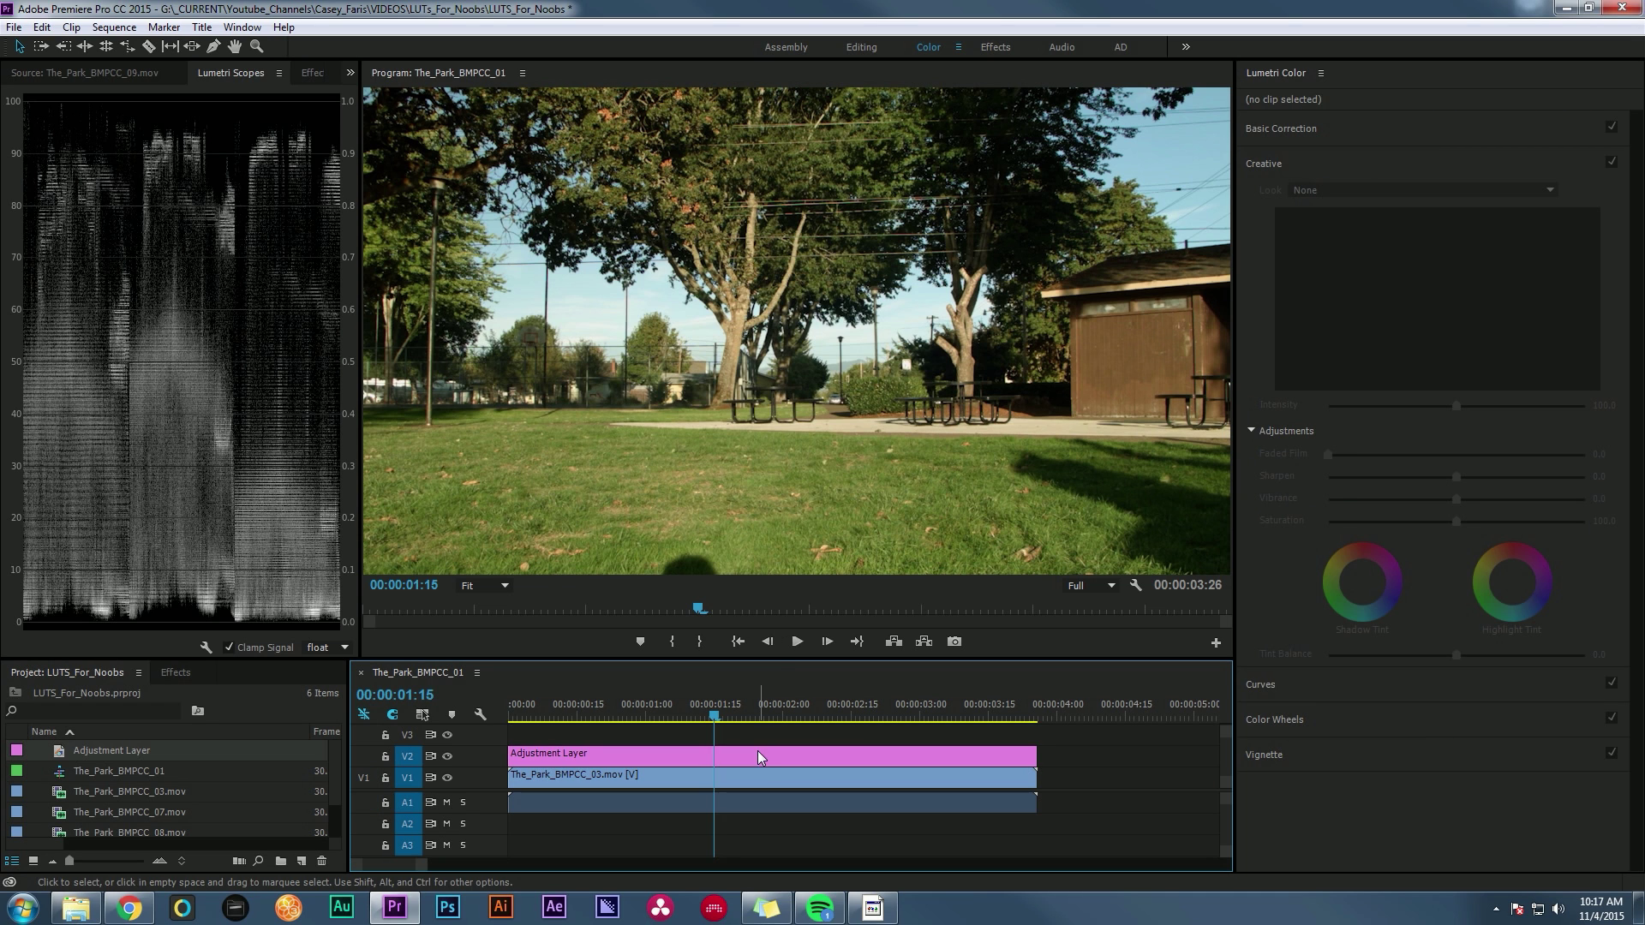
{"action": "left_click", "coordinate": [758, 753]}
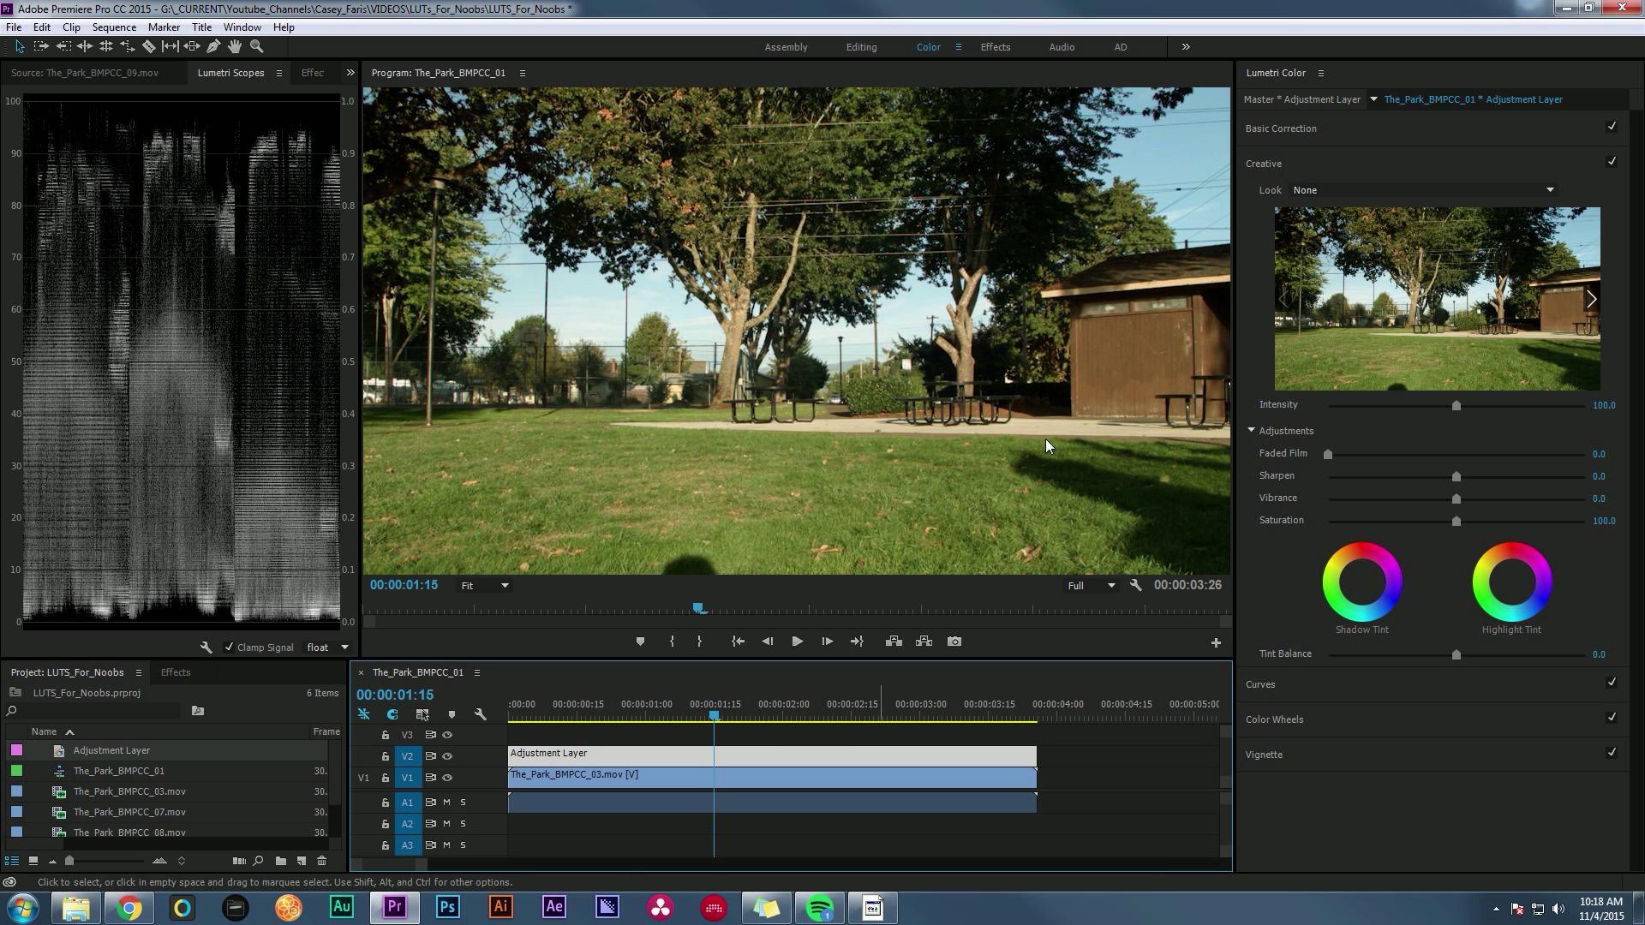
{"action": "left_click", "coordinate": [1352, 192]}
Load GC_Reign_Charm-709 onto the Adjustment Layer, compare it on and off, then leave it disabled.
{"action": "left_click", "coordinate": [1114, 156]}
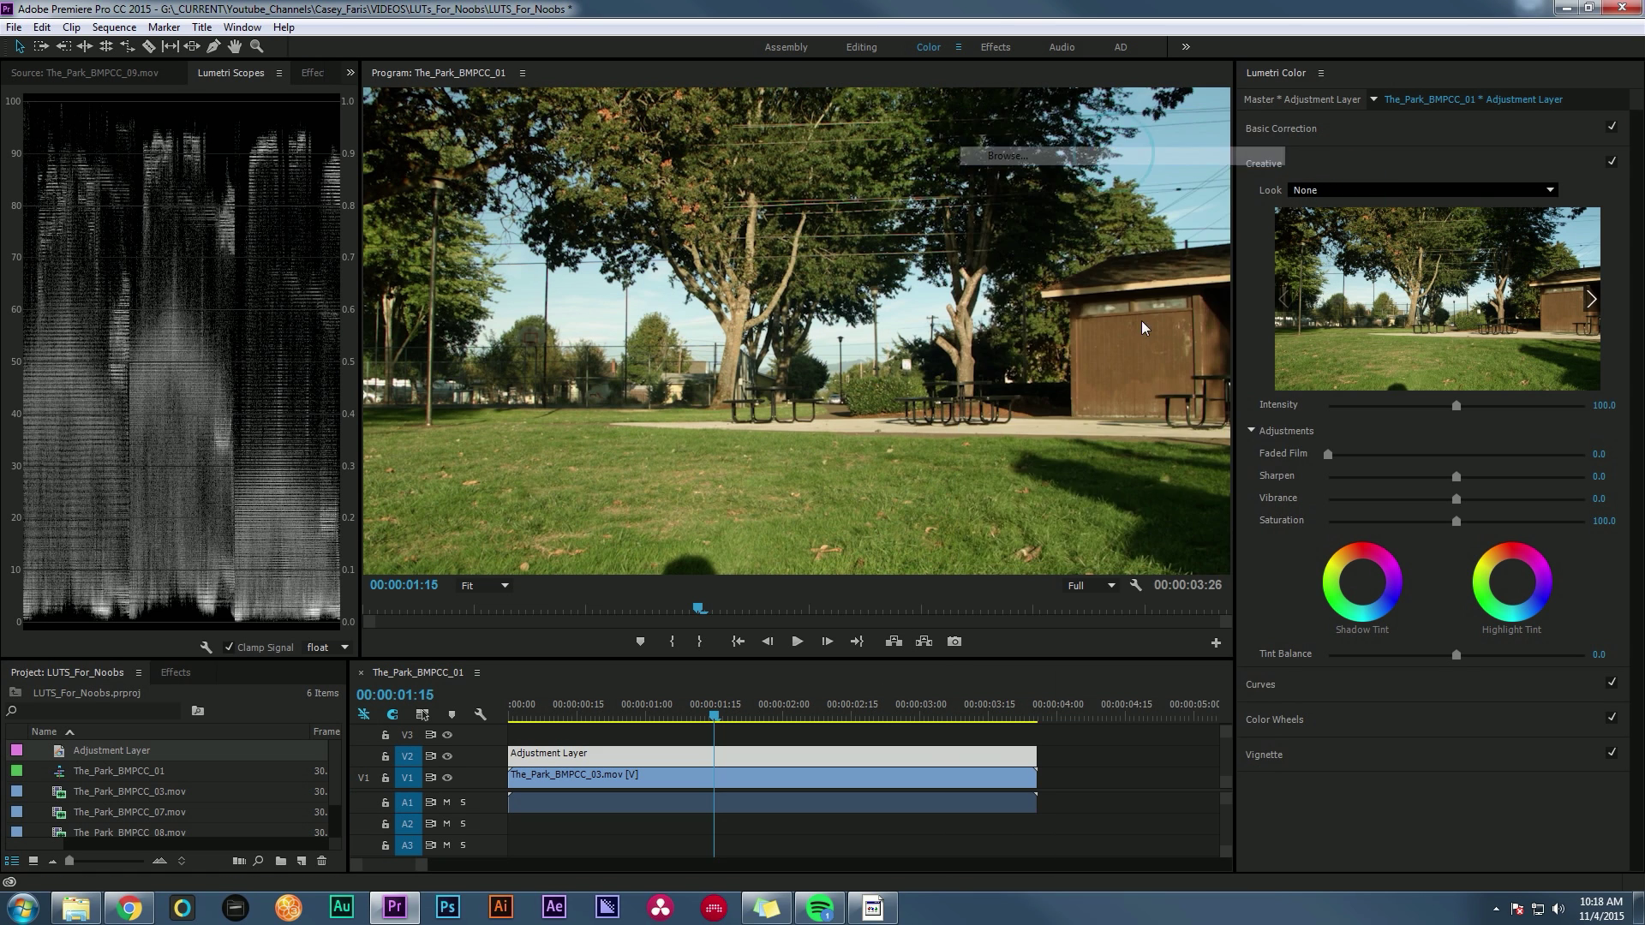
{"action": "left_click", "coordinate": [627, 214]}
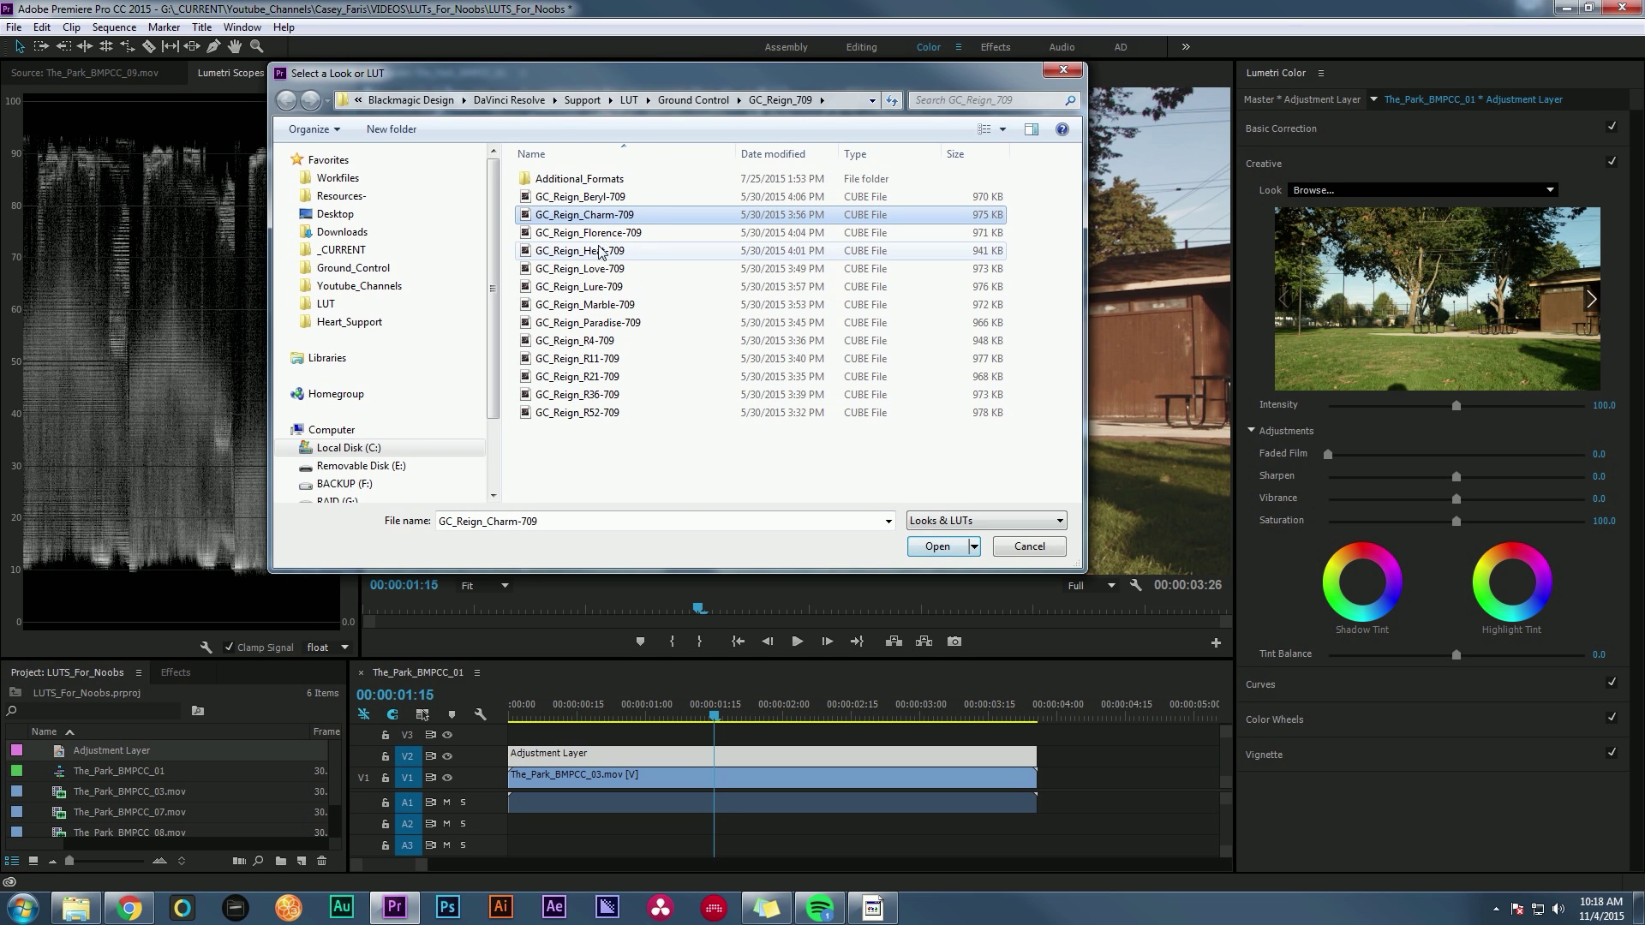
{"action": "left_click", "coordinate": [937, 547]}
{"action": "left_click", "coordinate": [1611, 162]}
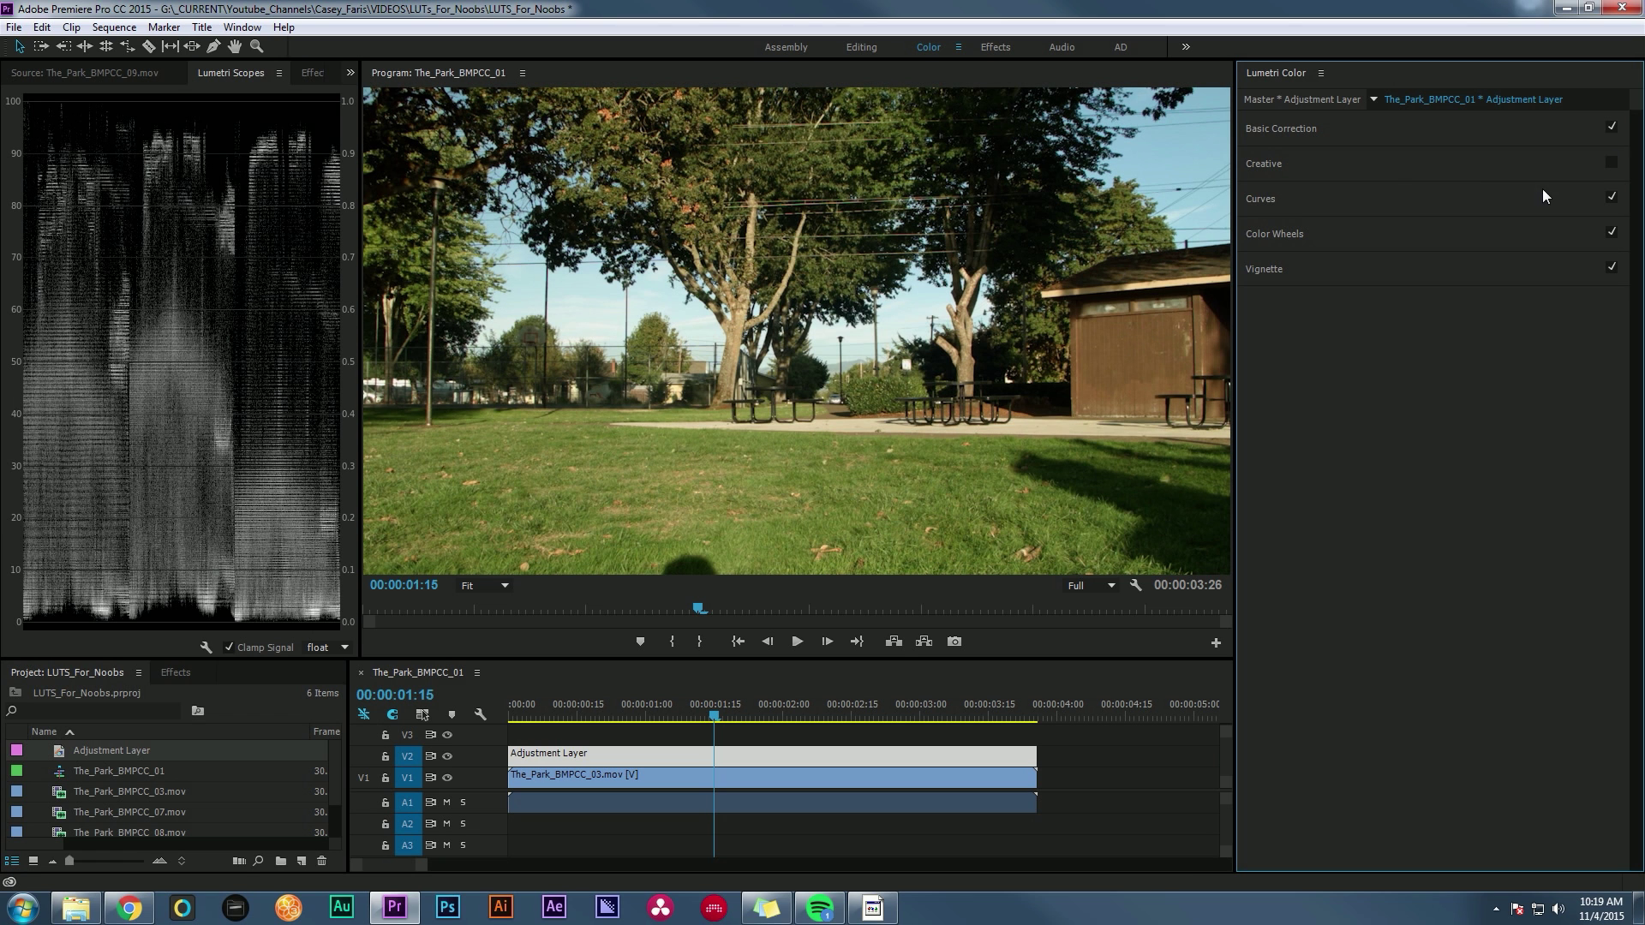
{"action": "left_click", "coordinate": [1611, 163]}
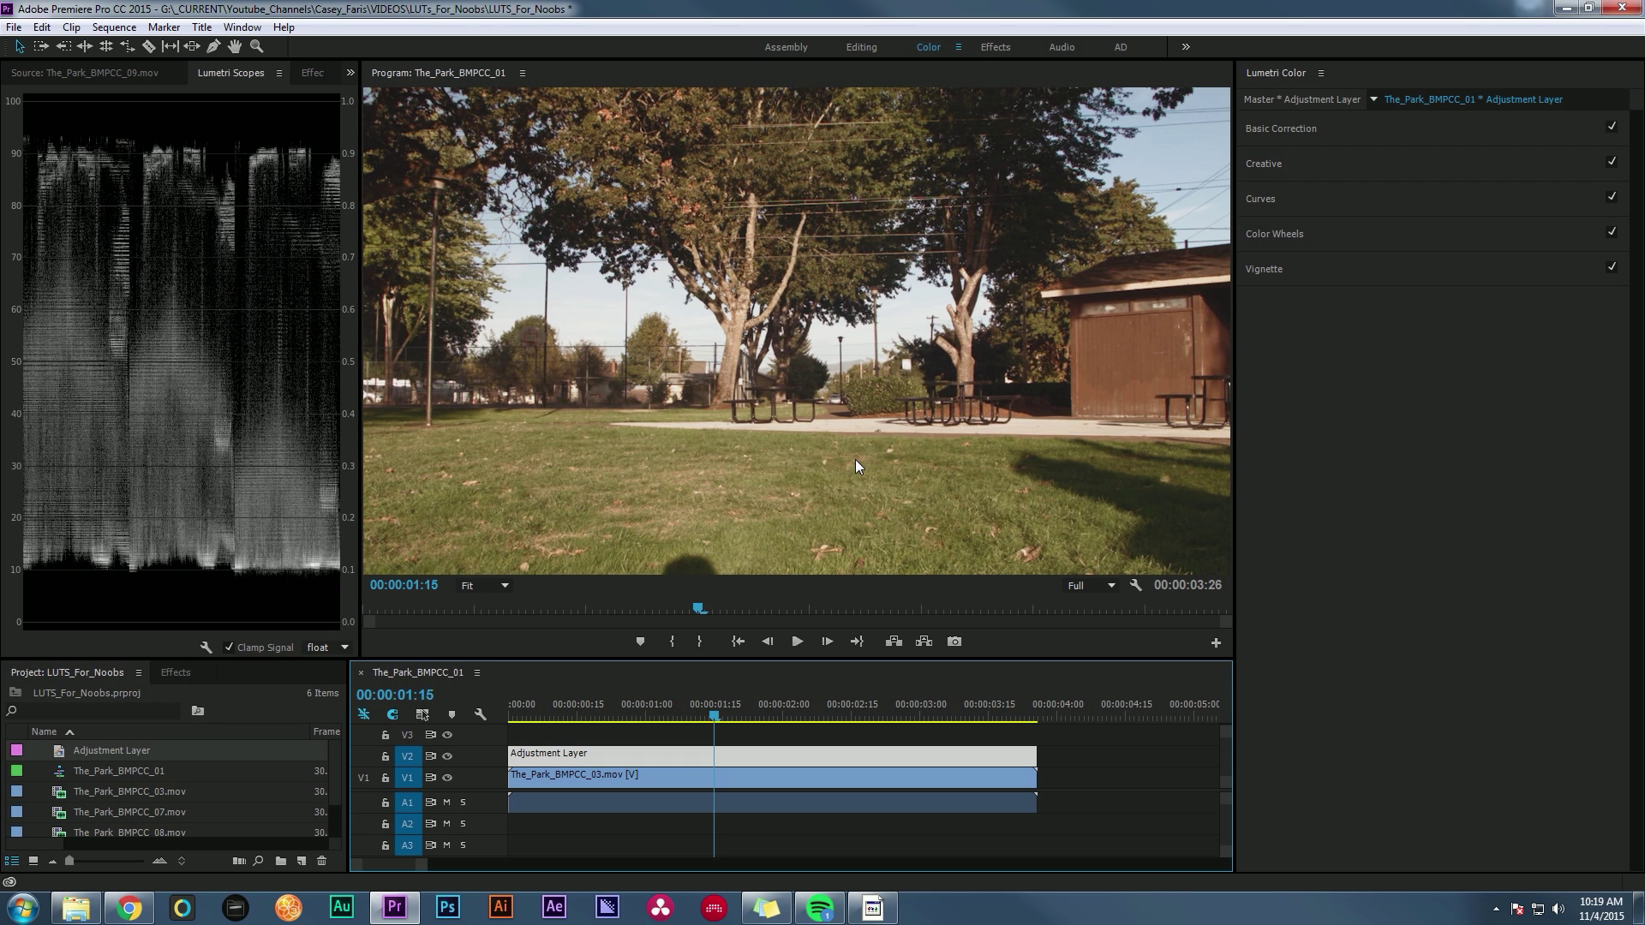
{"action": "left_click", "coordinate": [1377, 165]}
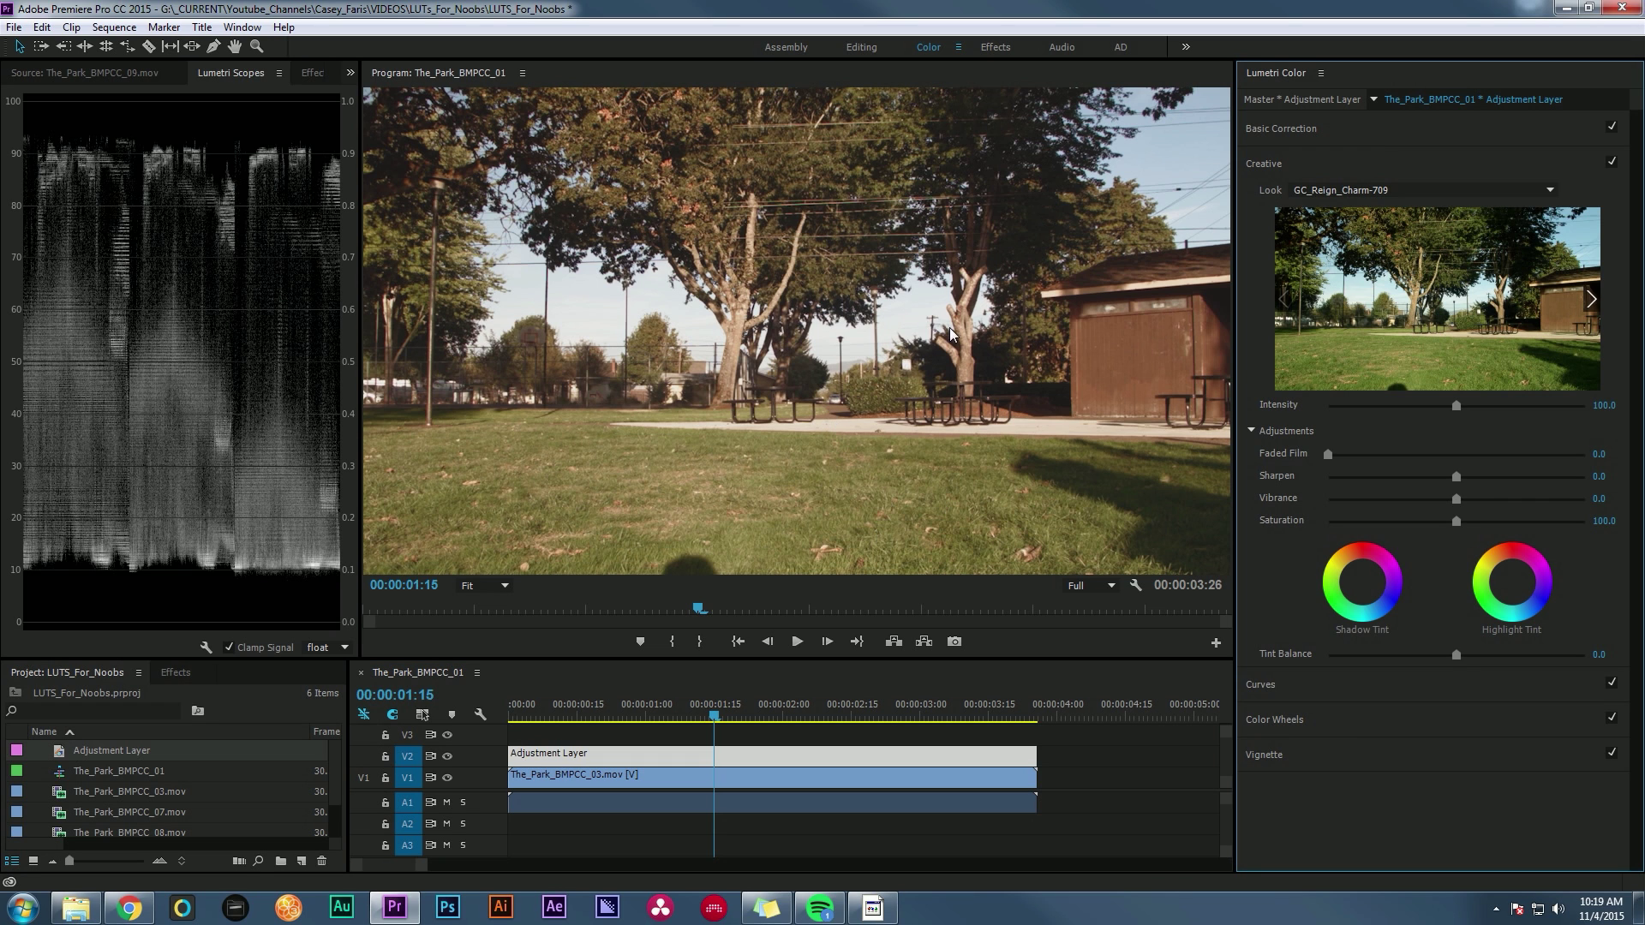
{"action": "left_click", "coordinate": [1612, 162]}
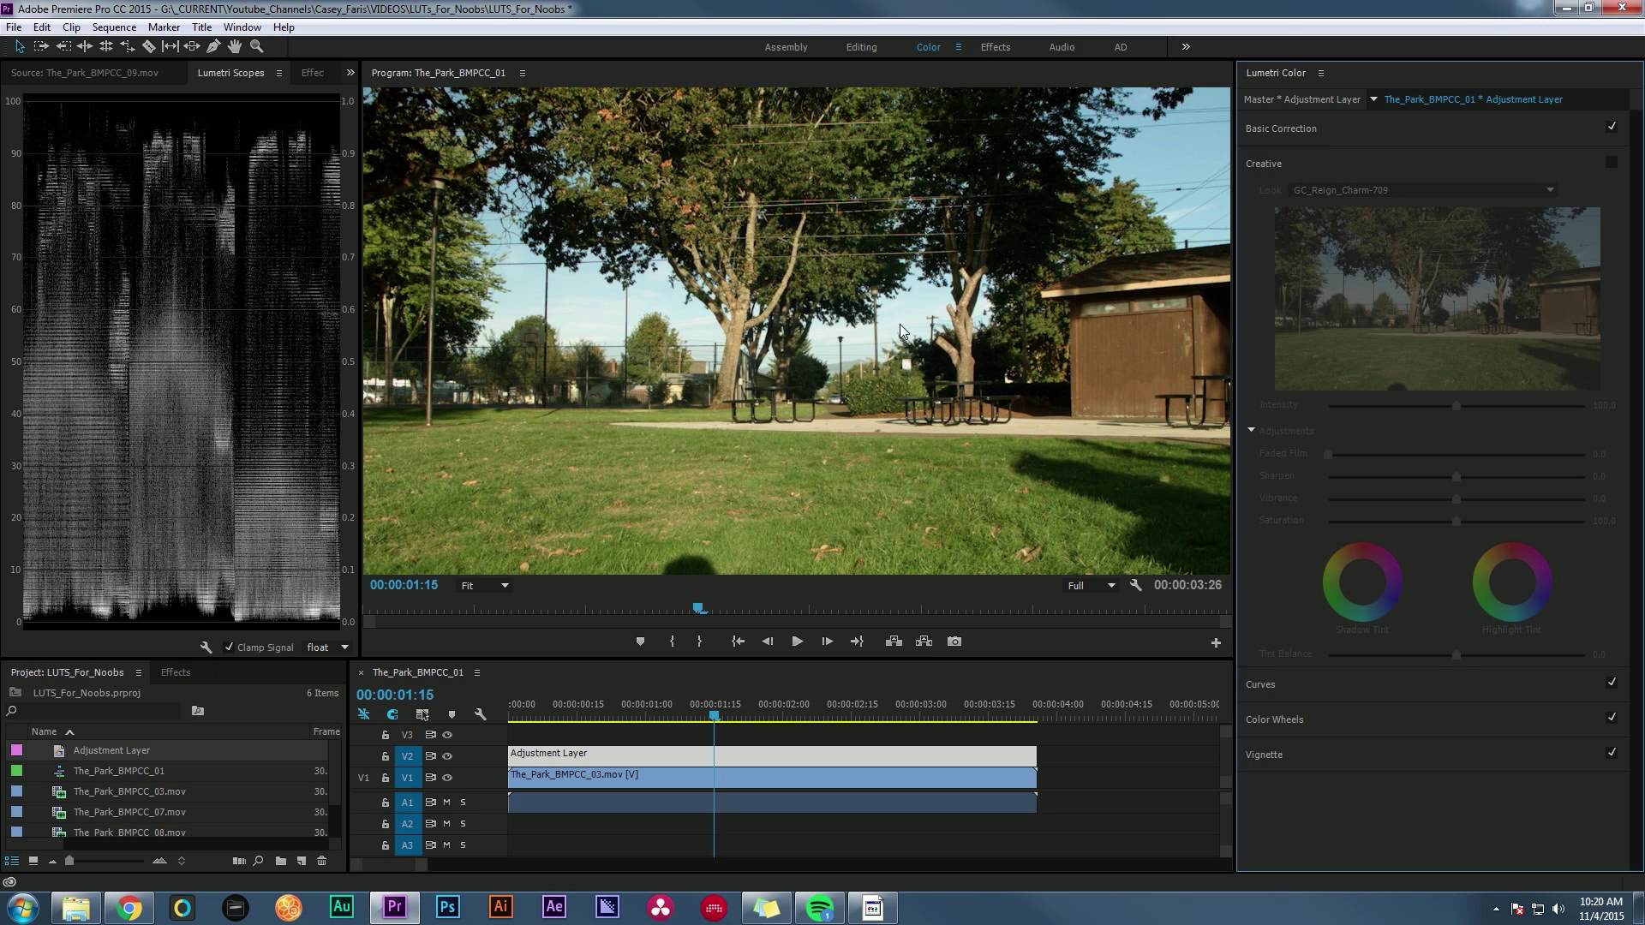
Switch between the park clip and Adjustment Layer, re-enabling the Charm look.
{"action": "key", "text": "ctrl+z"}
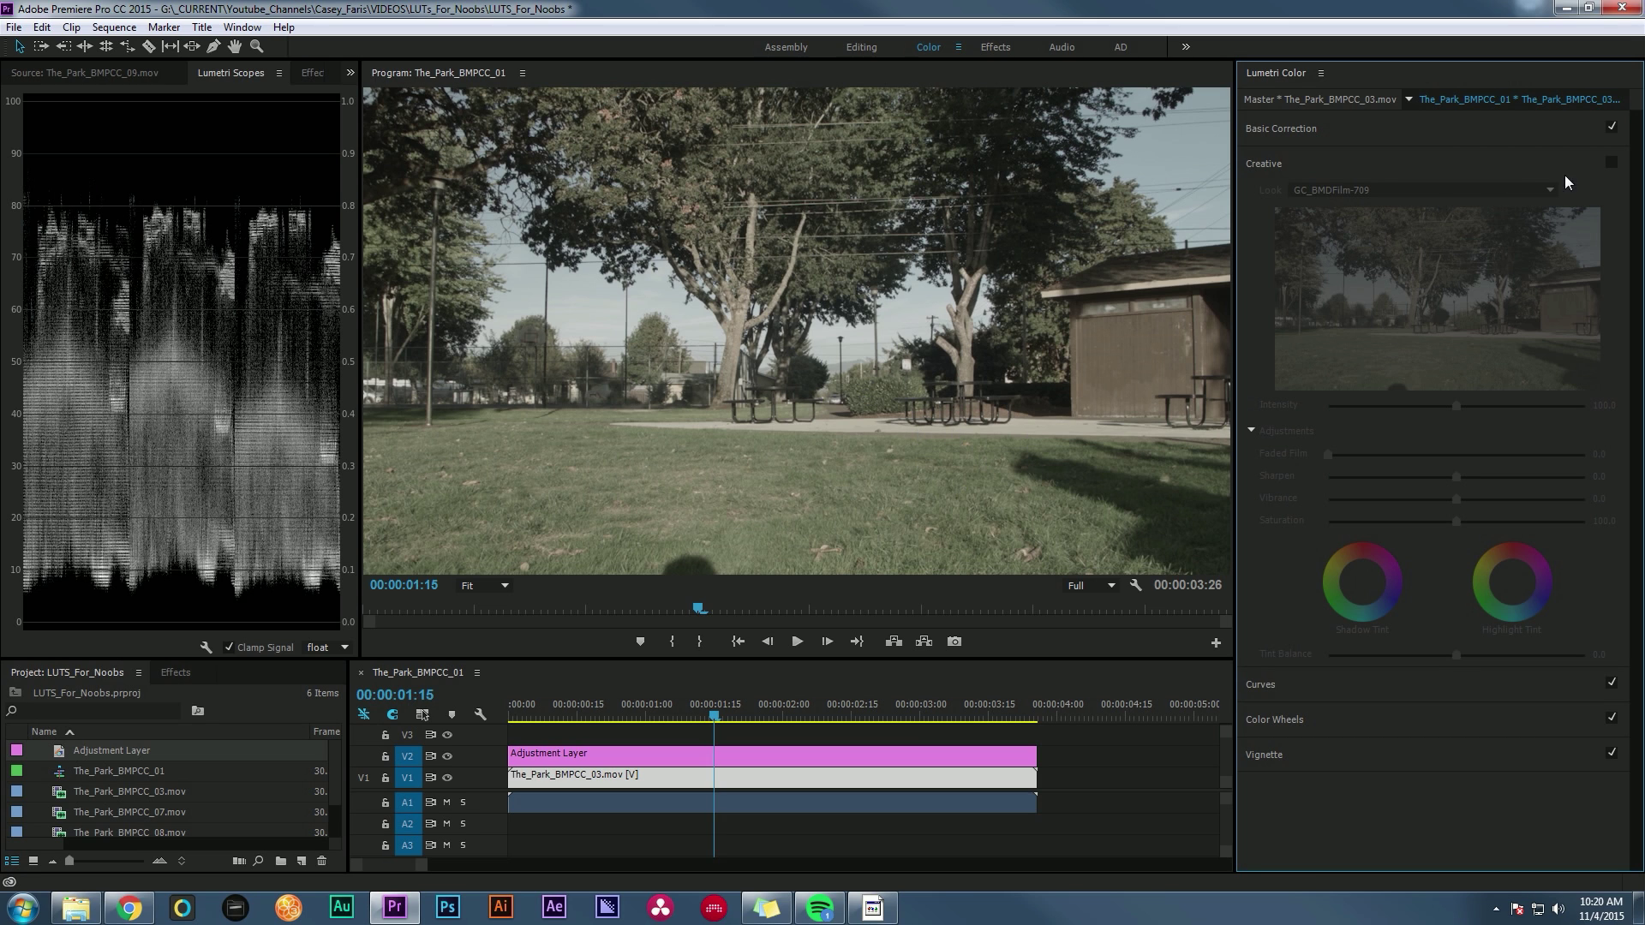
{"action": "key", "text": "ctrl+shift+z"}
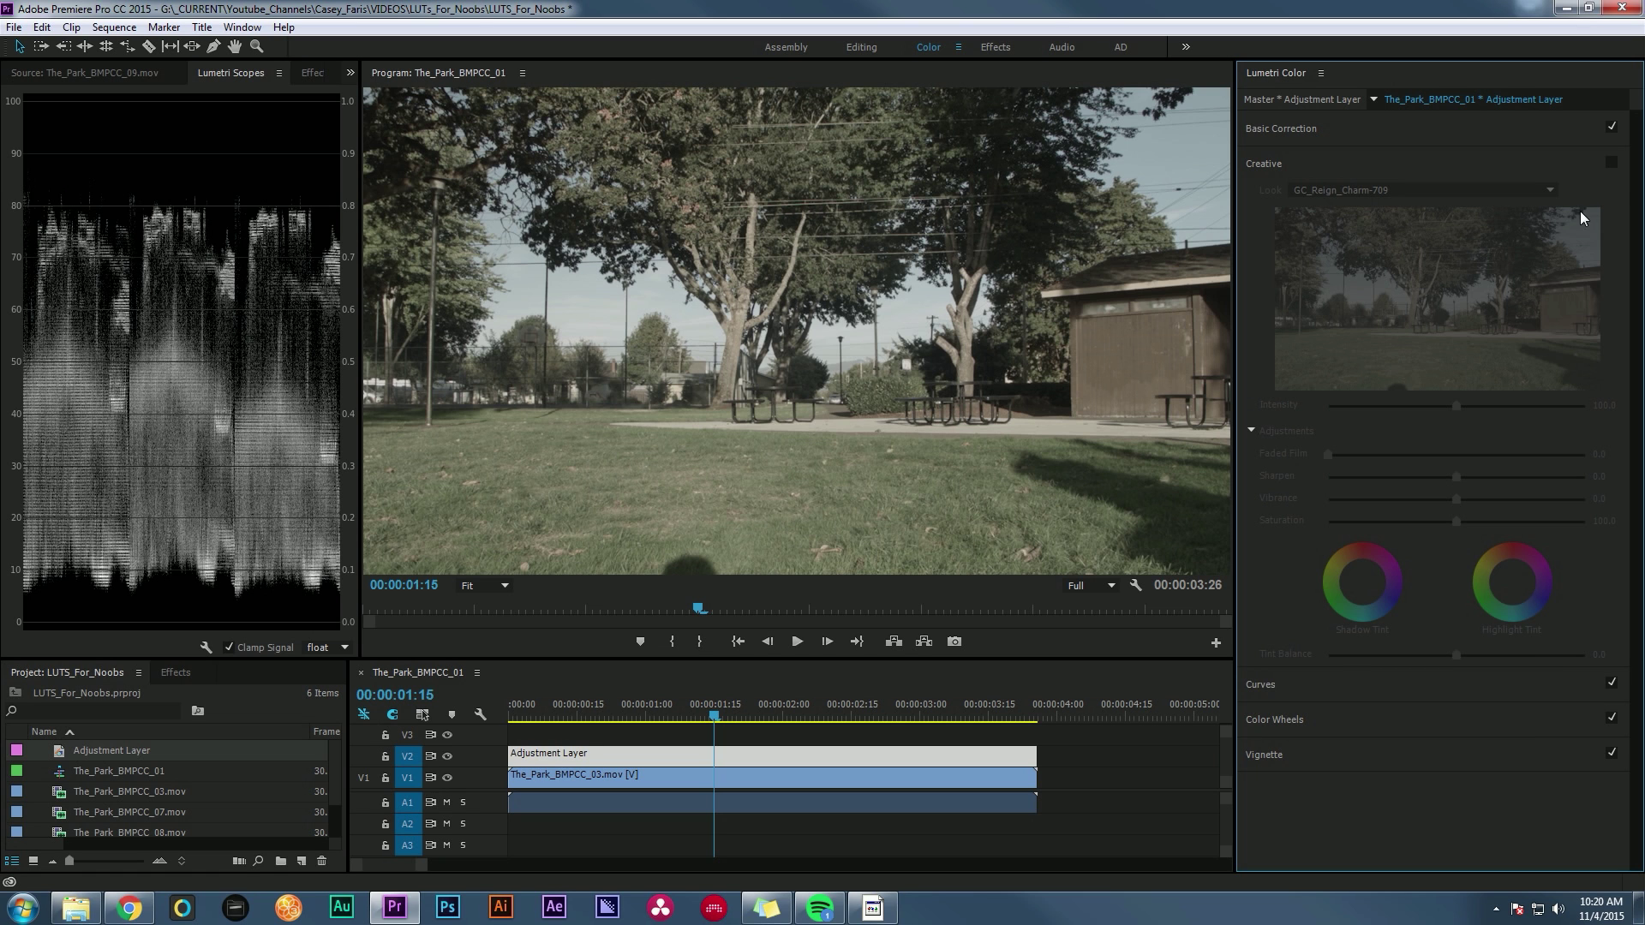
{"action": "left_click", "coordinate": [1611, 165]}
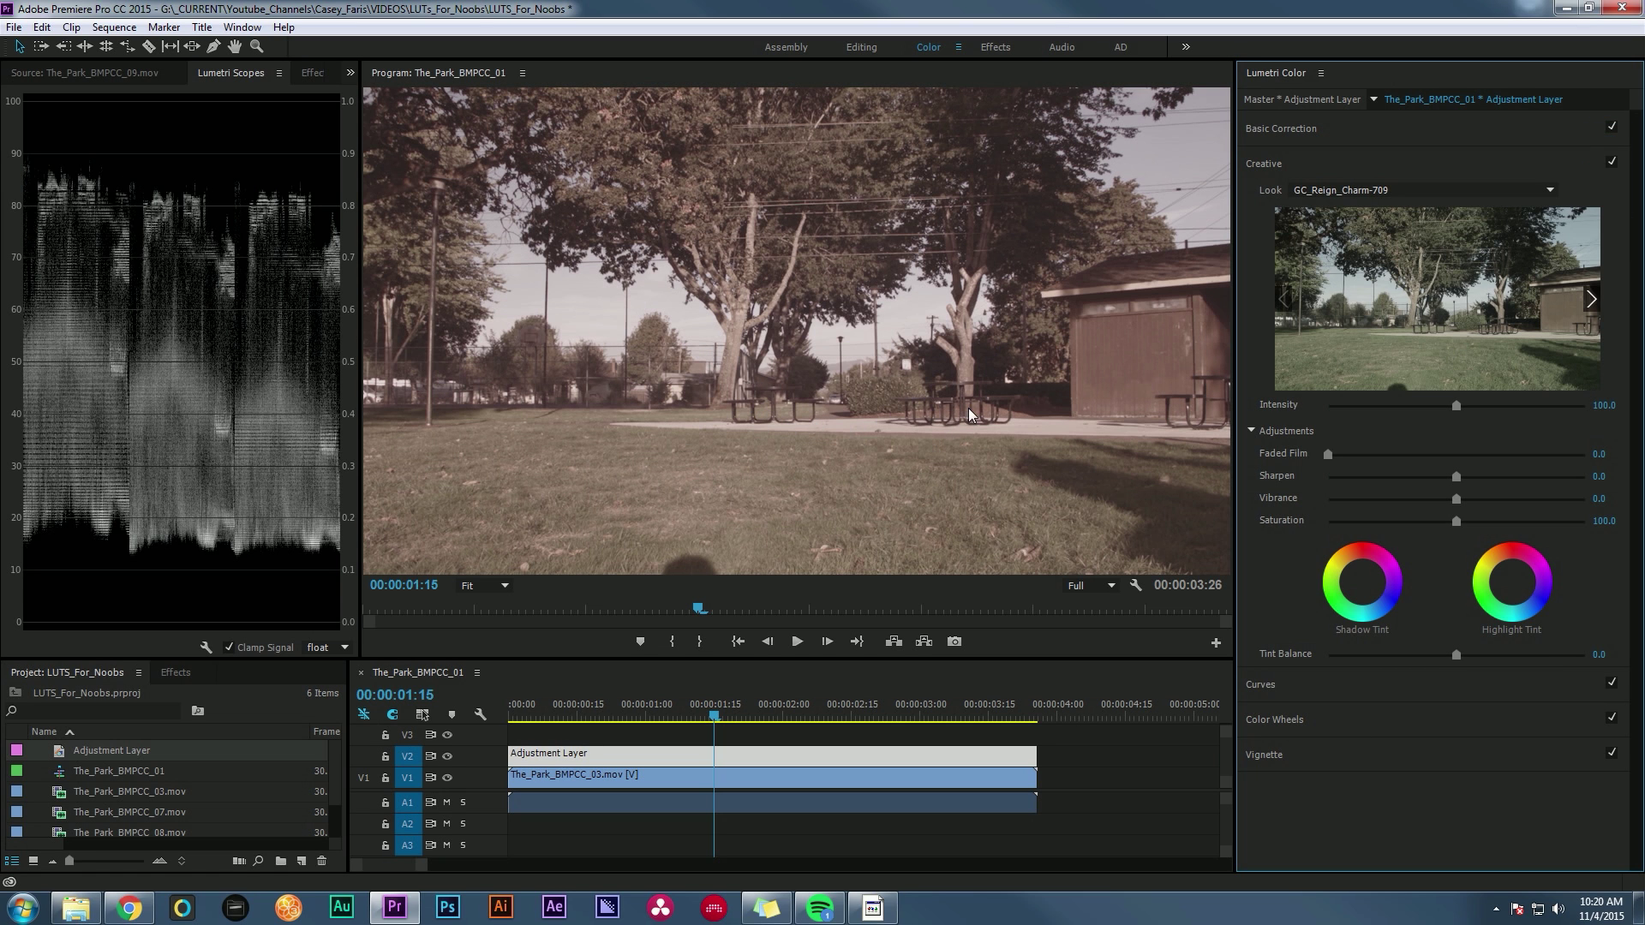
{"action": "key", "text": "ctrl+z"}
{"action": "key", "text": "ctrl+z"}
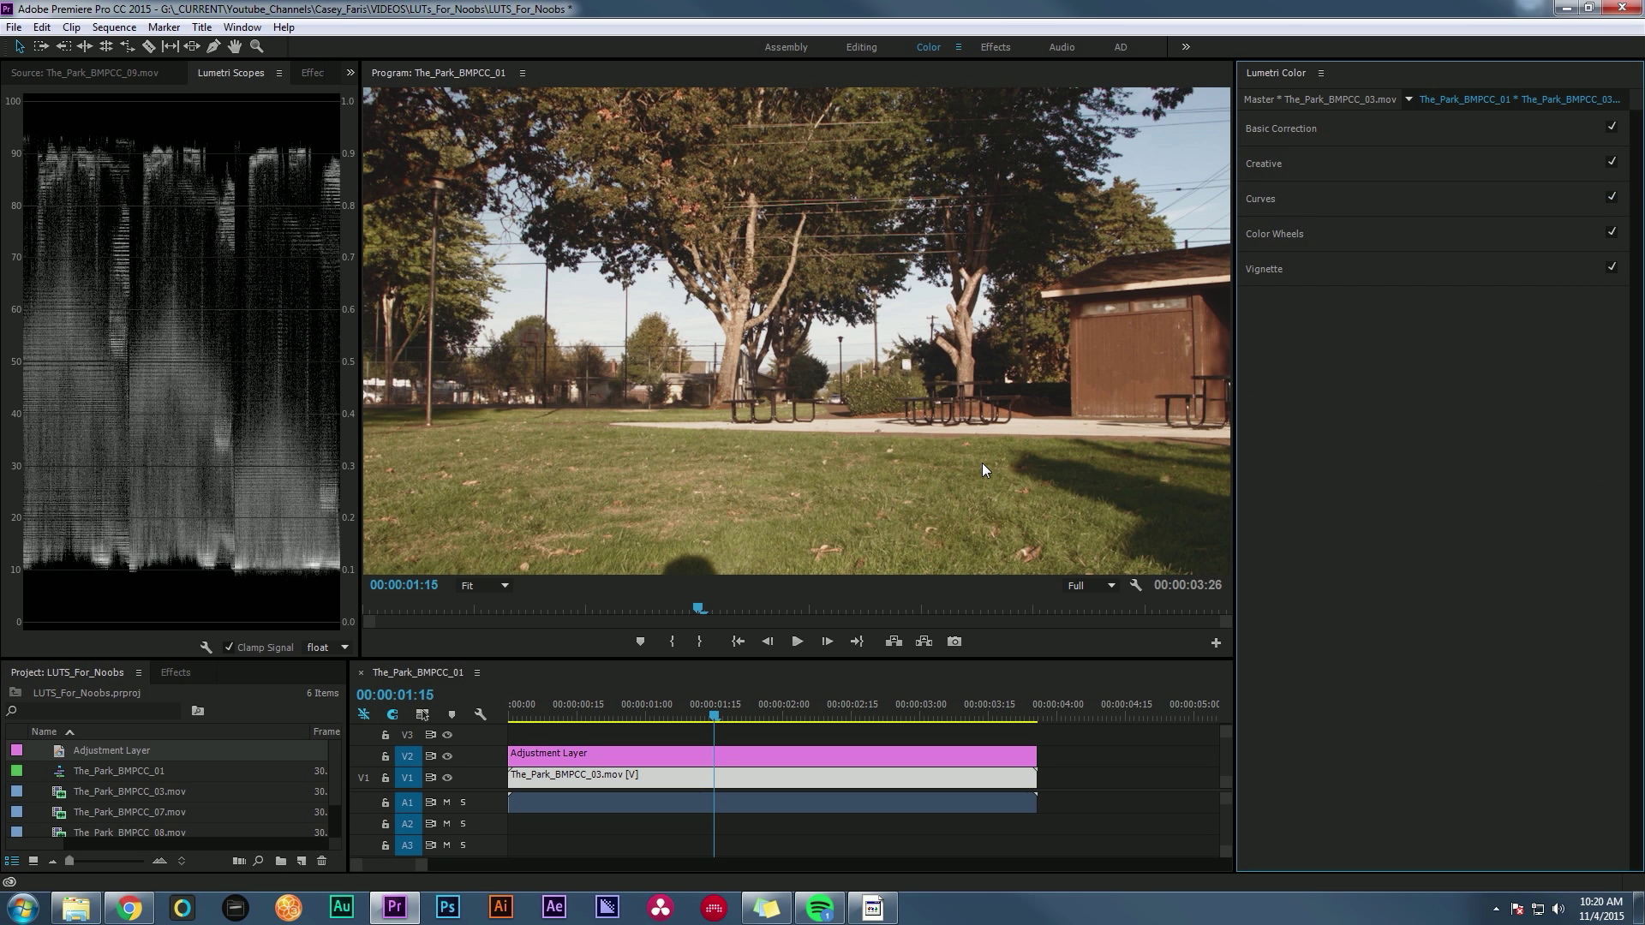
{"action": "key", "text": "ctrl+shift+z"}
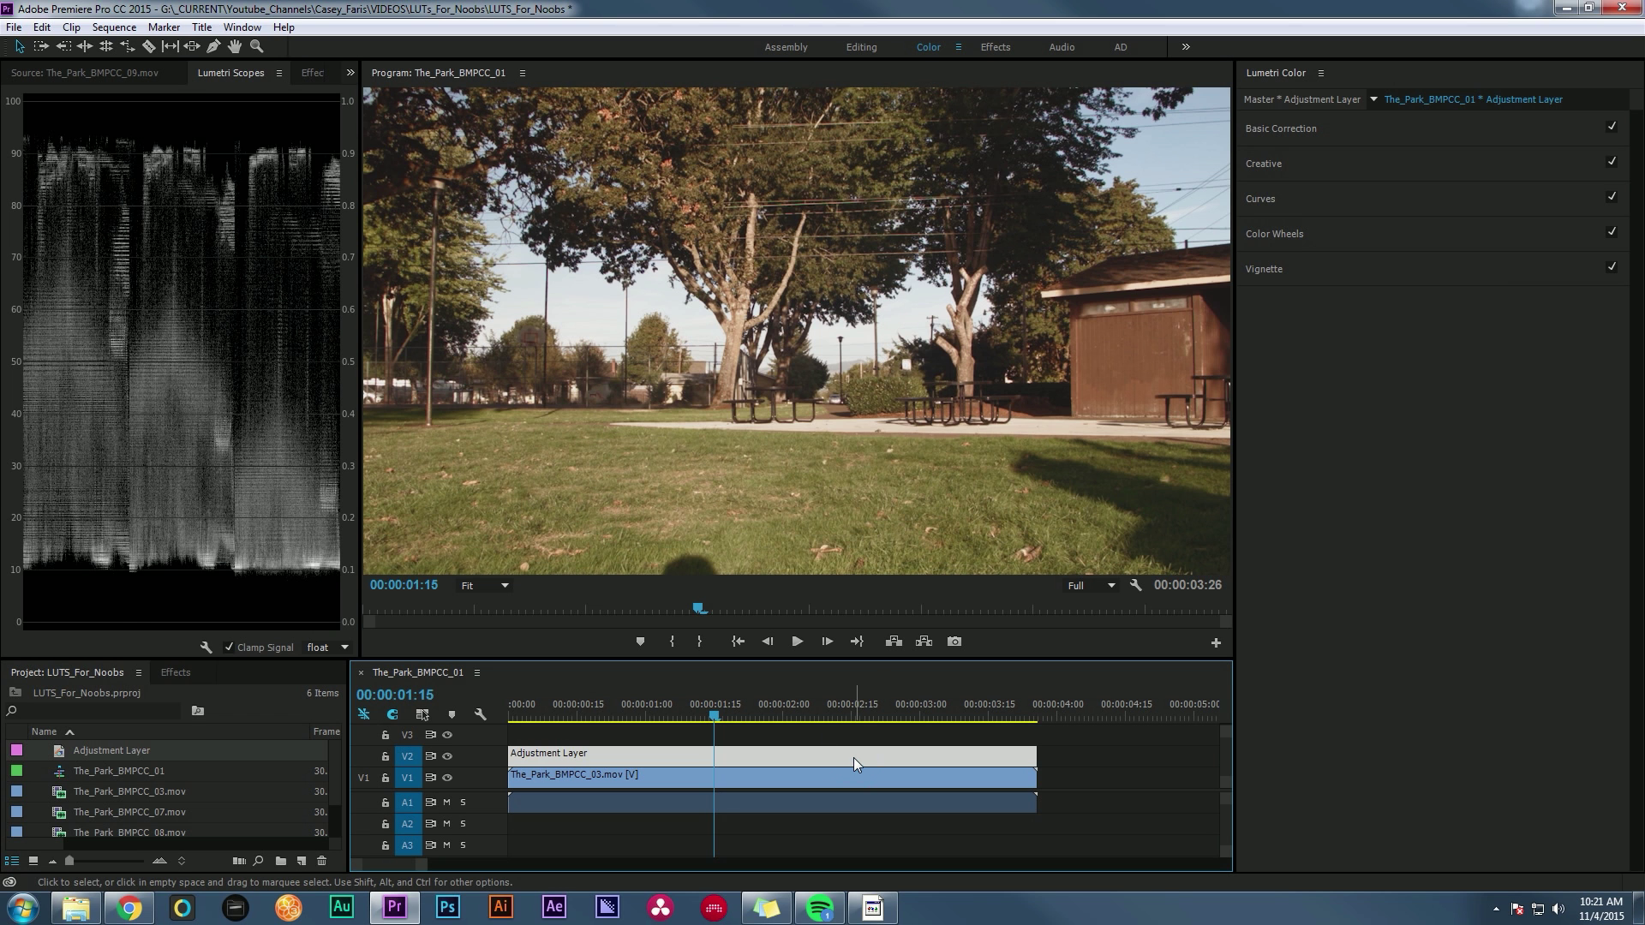
{"action": "key", "text": "ctrl+z"}
Compare the park clip's GC_BMDFilm-709 look on and off, leaving it enabled.
{"action": "left_click", "coordinate": [1285, 162]}
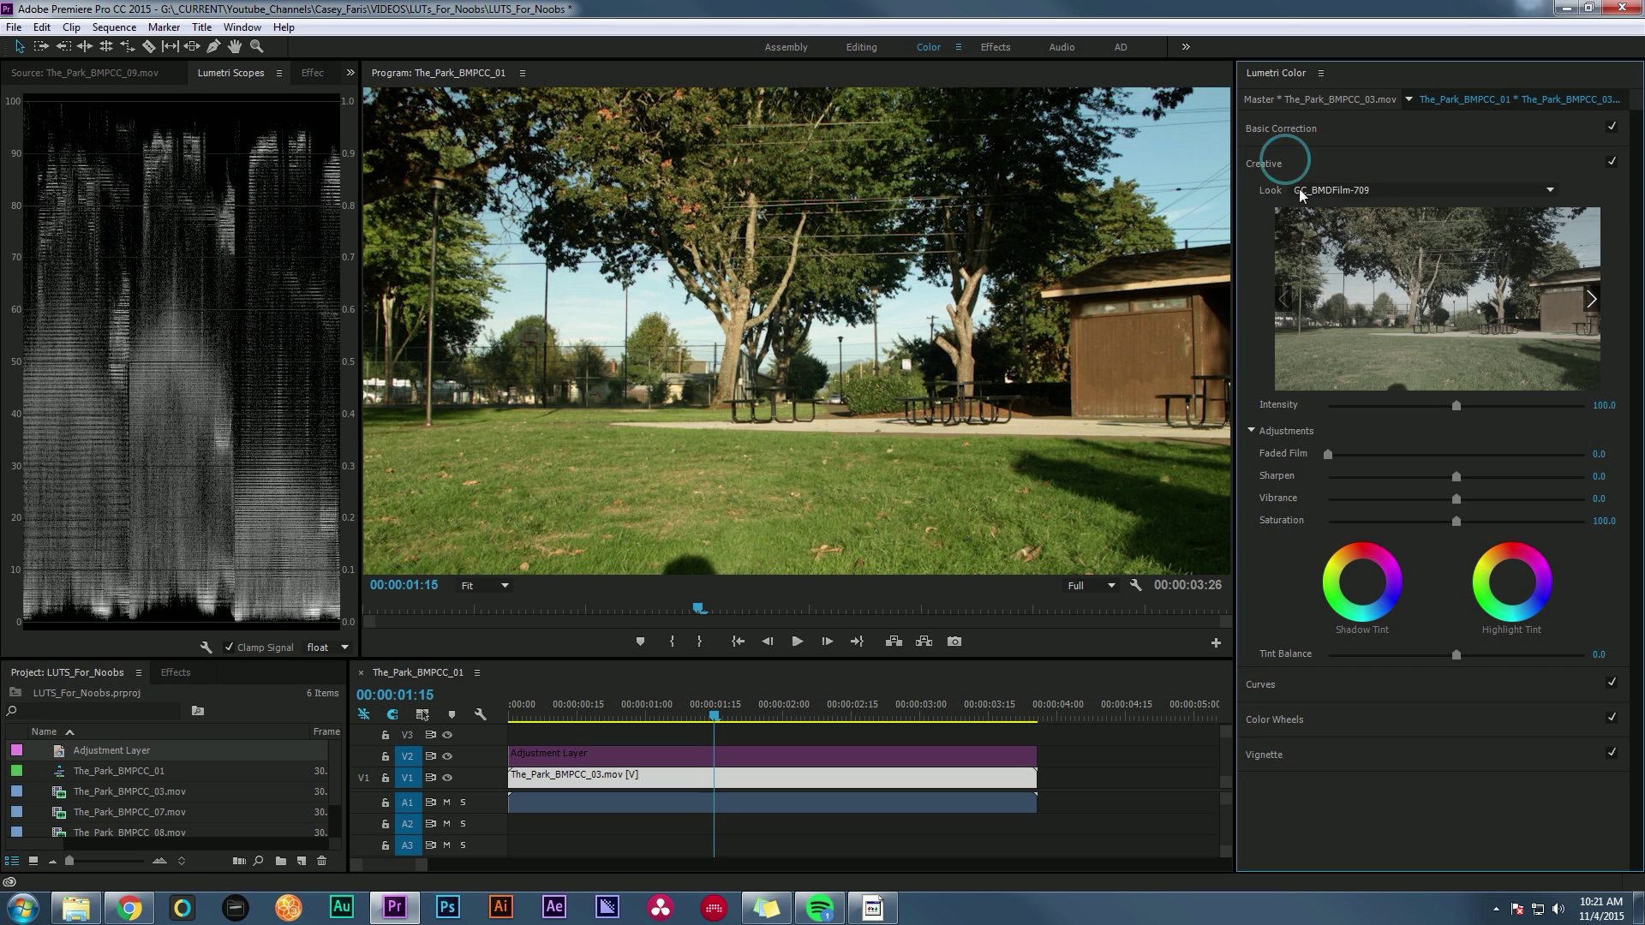
{"action": "left_click", "coordinate": [1612, 162]}
{"action": "left_click", "coordinate": [1620, 165]}
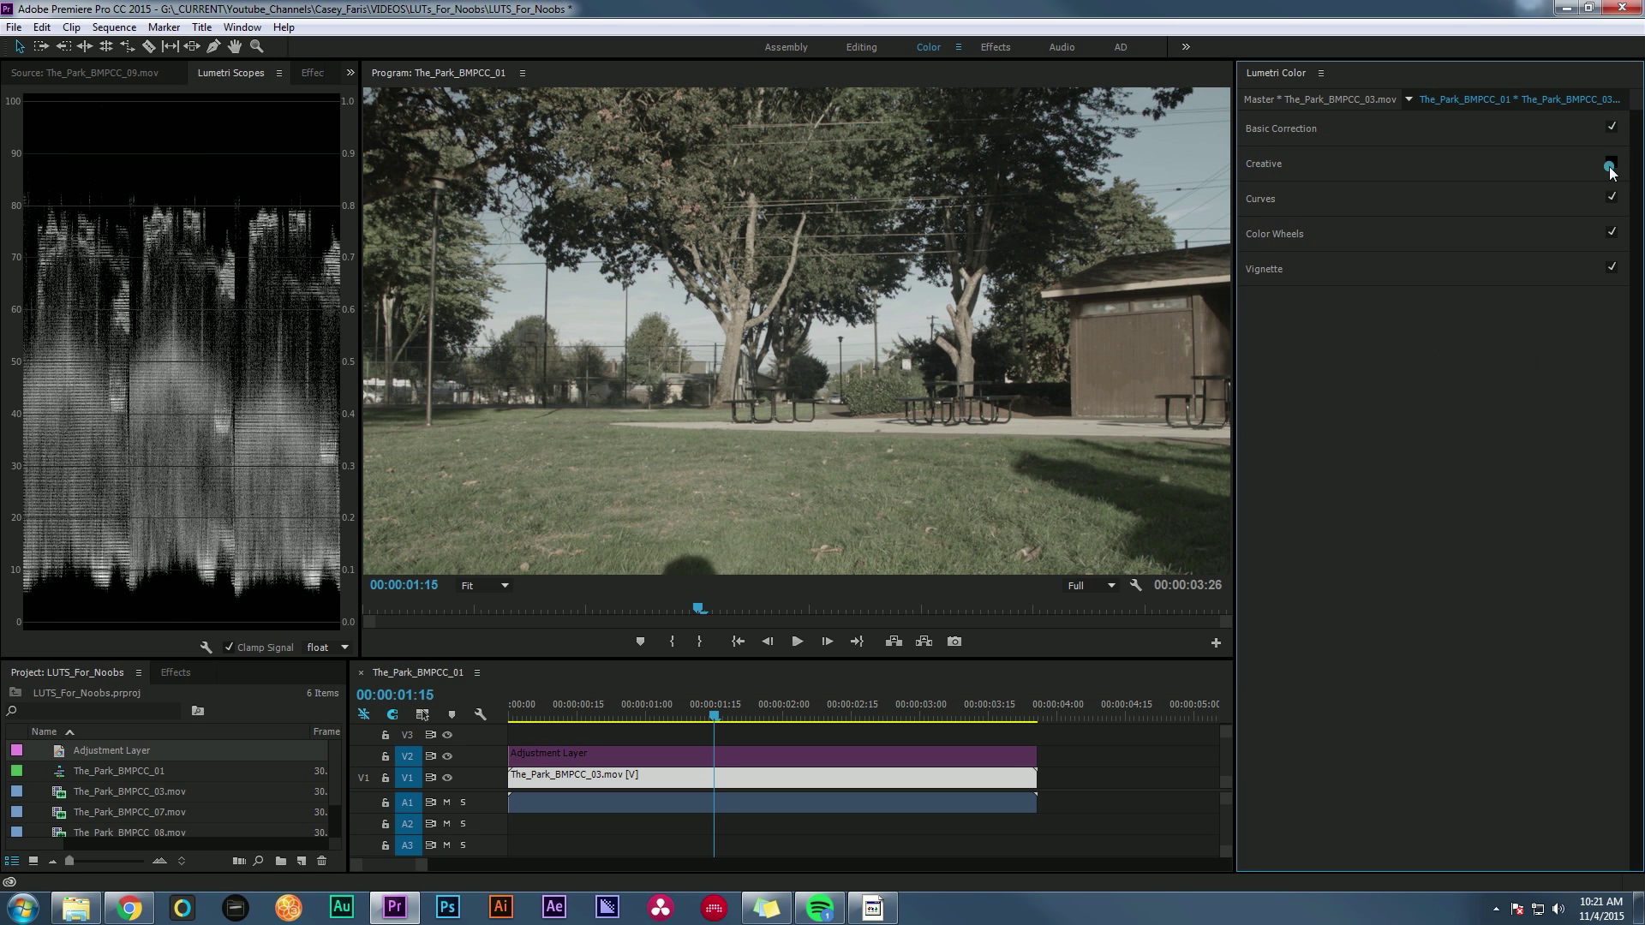
{"action": "left_click", "coordinate": [1613, 162]}
{"action": "left_click", "coordinate": [1613, 162]}
{"action": "left_click", "coordinate": [1613, 162]}
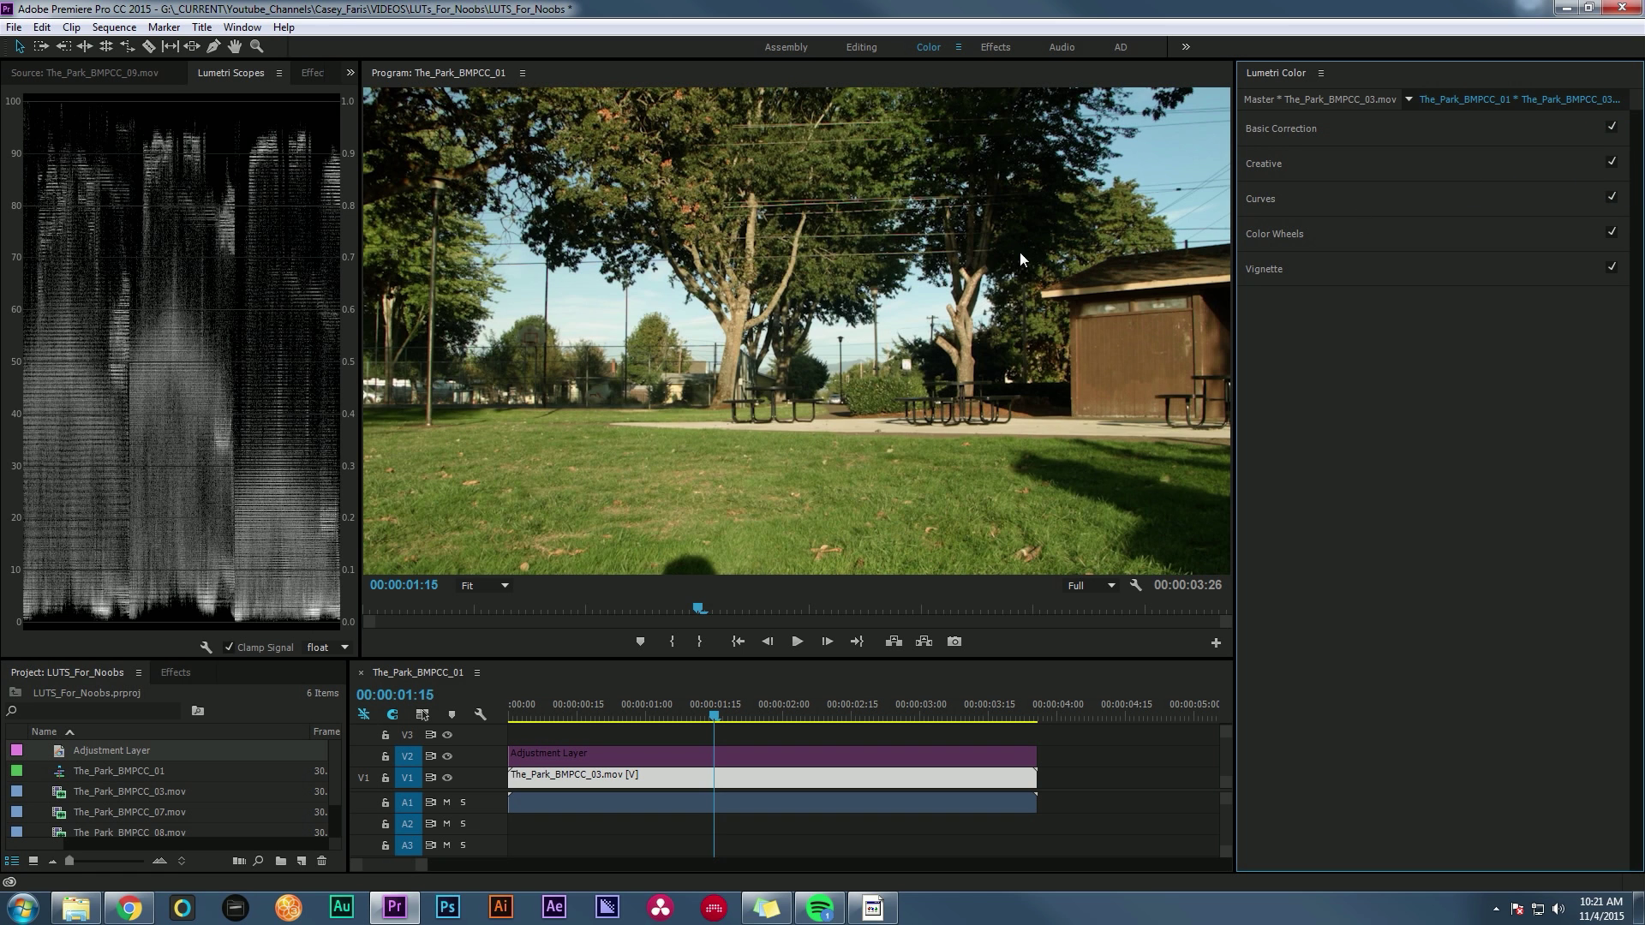
{"action": "left_click", "coordinate": [1611, 163]}
{"action": "left_click", "coordinate": [1610, 163]}
{"action": "left_click", "coordinate": [946, 756]}
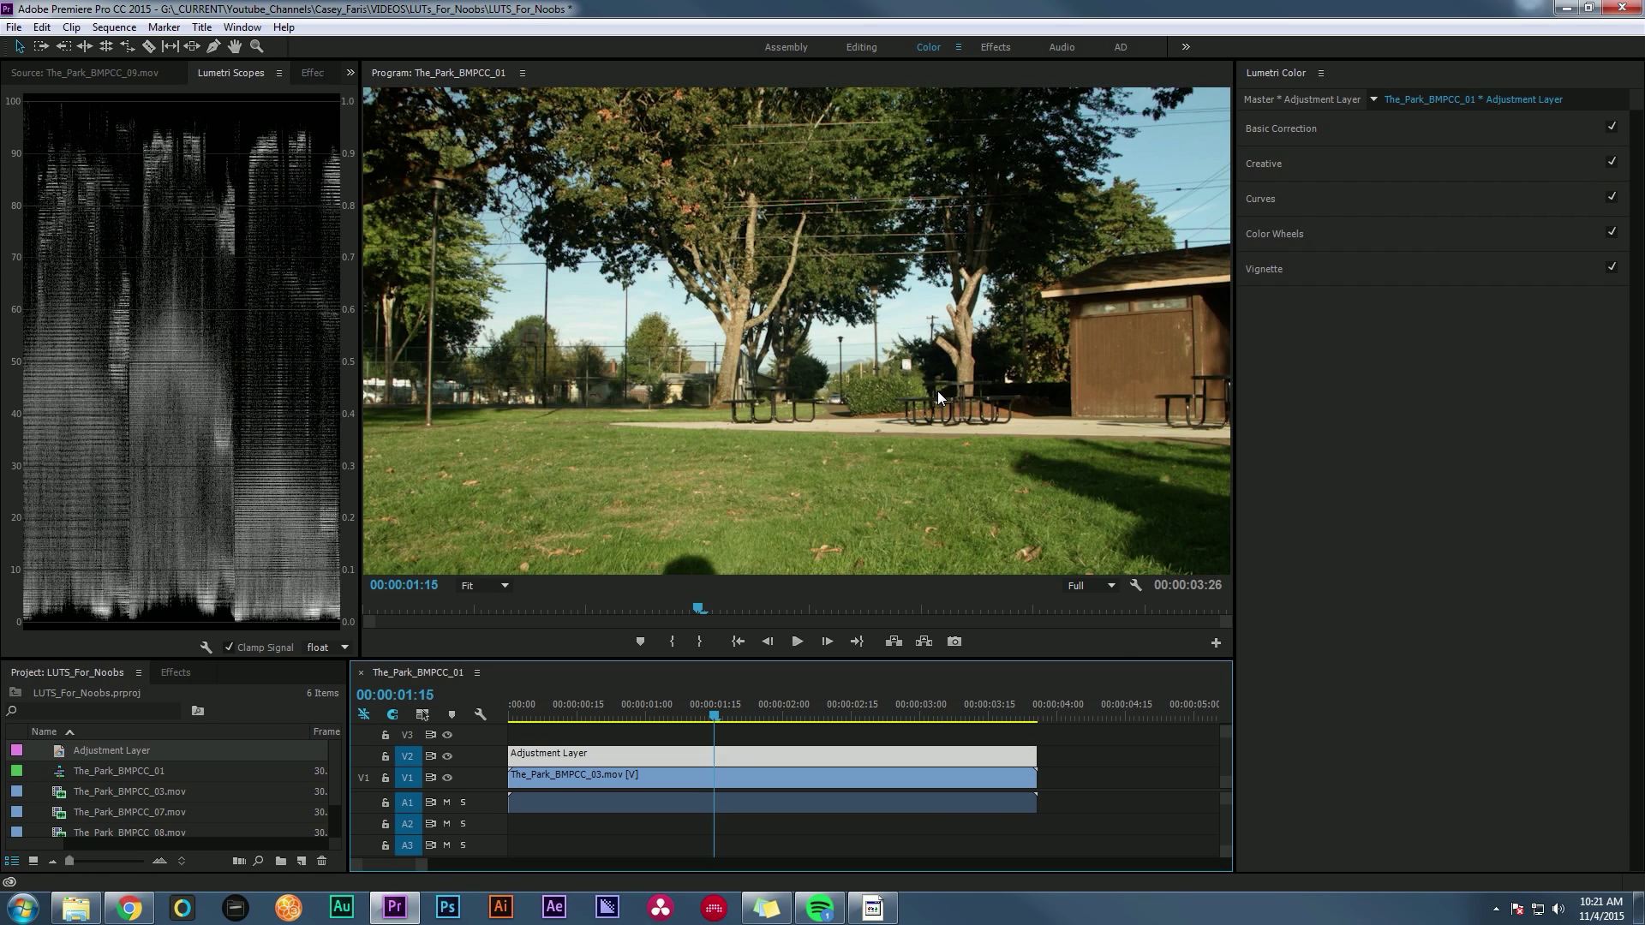
{"action": "key", "text": "d"}
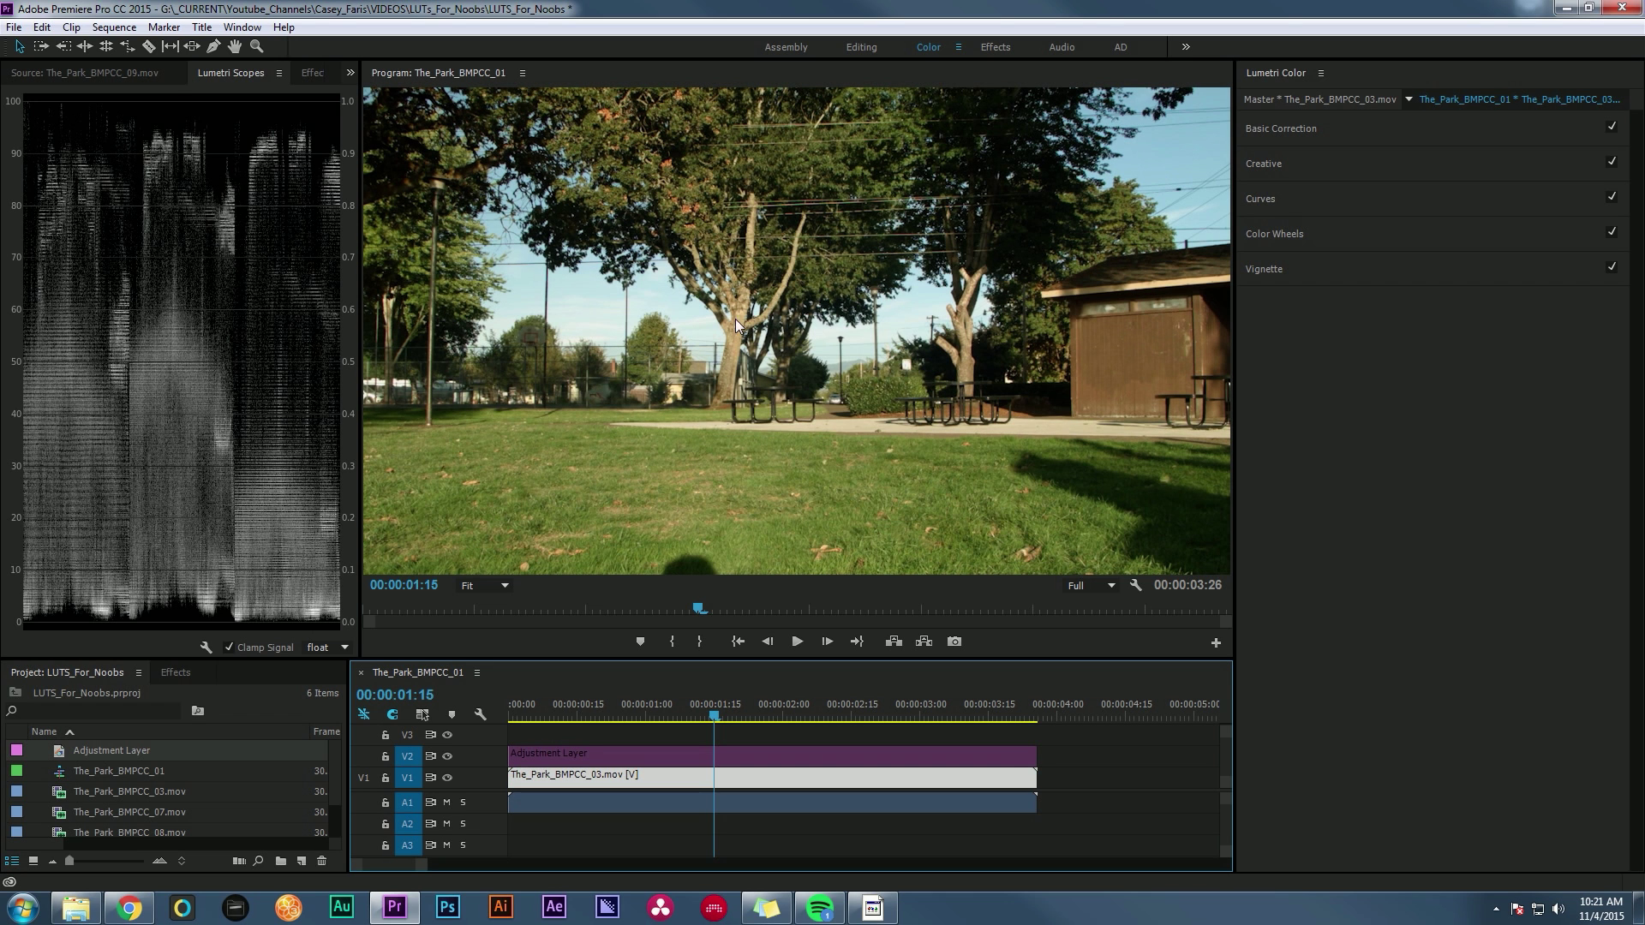
Load the GC_Protune_to_709 LUT as the park clip's creative look.
{"action": "left_click", "coordinate": [1251, 165]}
{"action": "left_click", "coordinate": [1611, 162]}
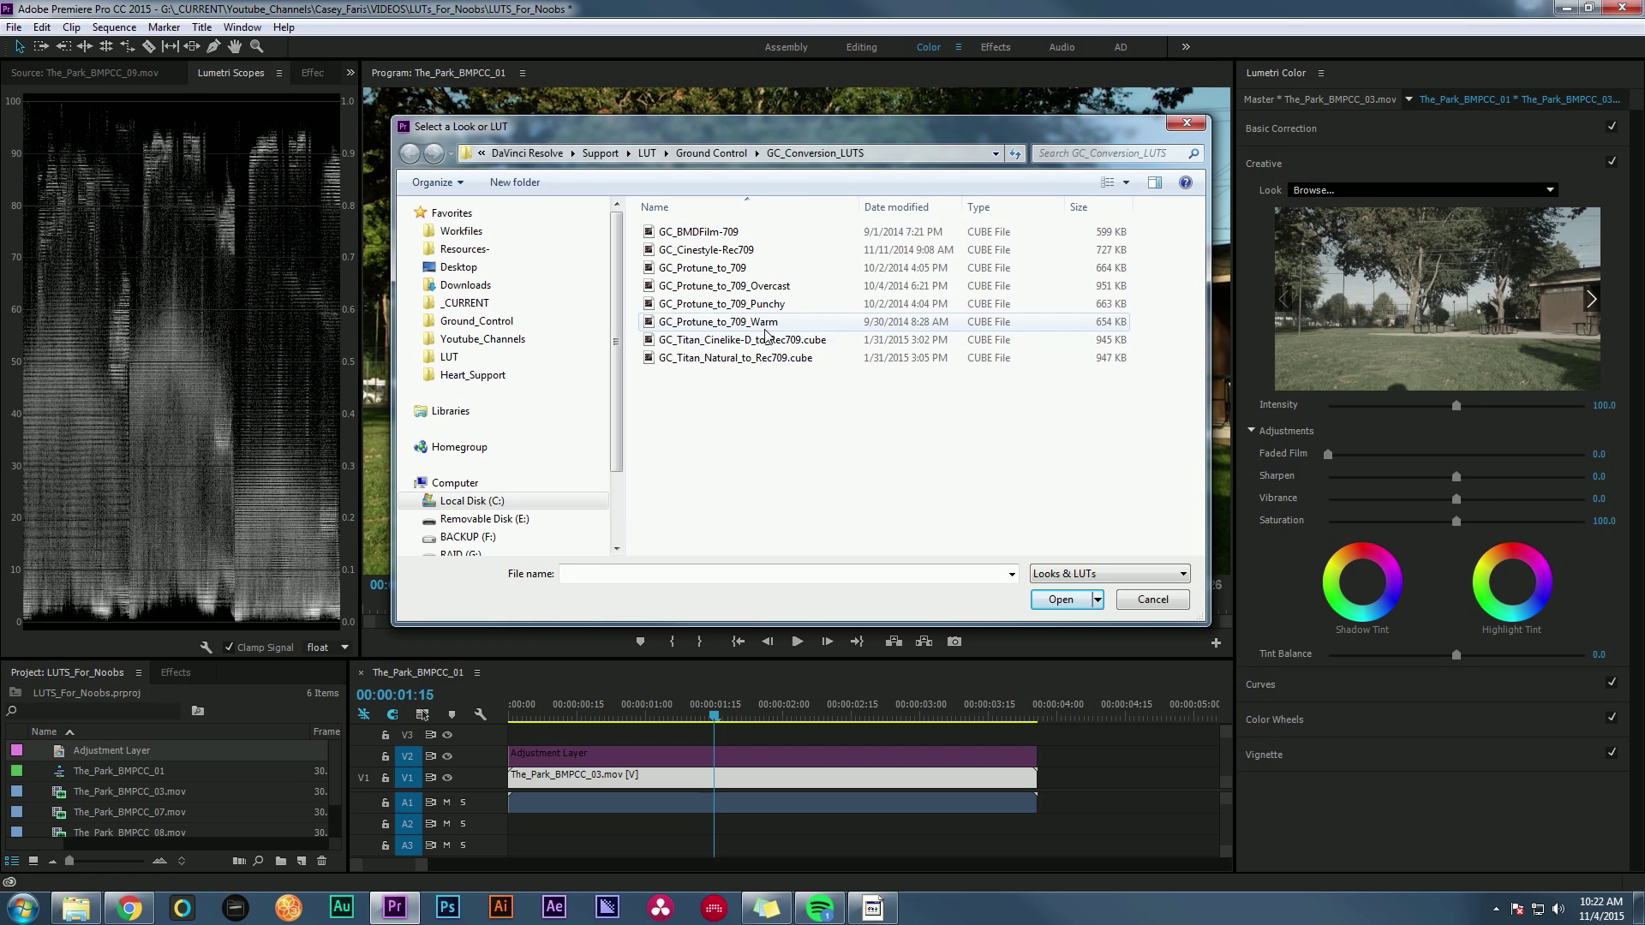
{"action": "left_click_drag", "start_coordinate": [854, 134], "coordinate": [963, 258]}
{"action": "left_click", "coordinate": [853, 392]}
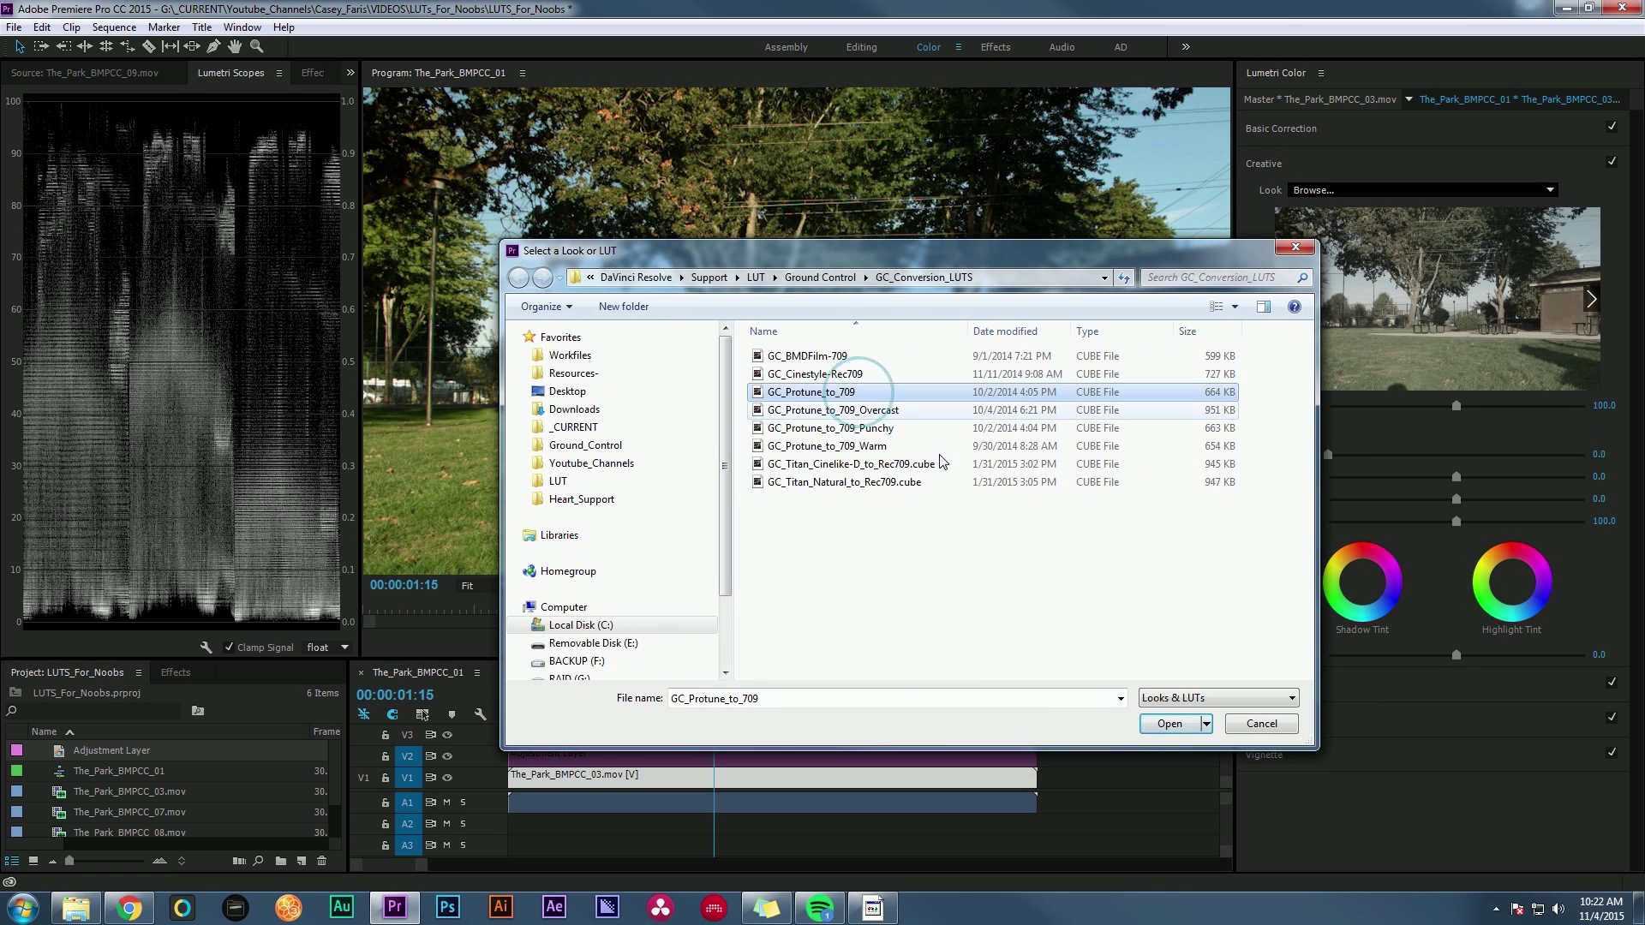
{"action": "left_click", "coordinate": [1179, 725]}
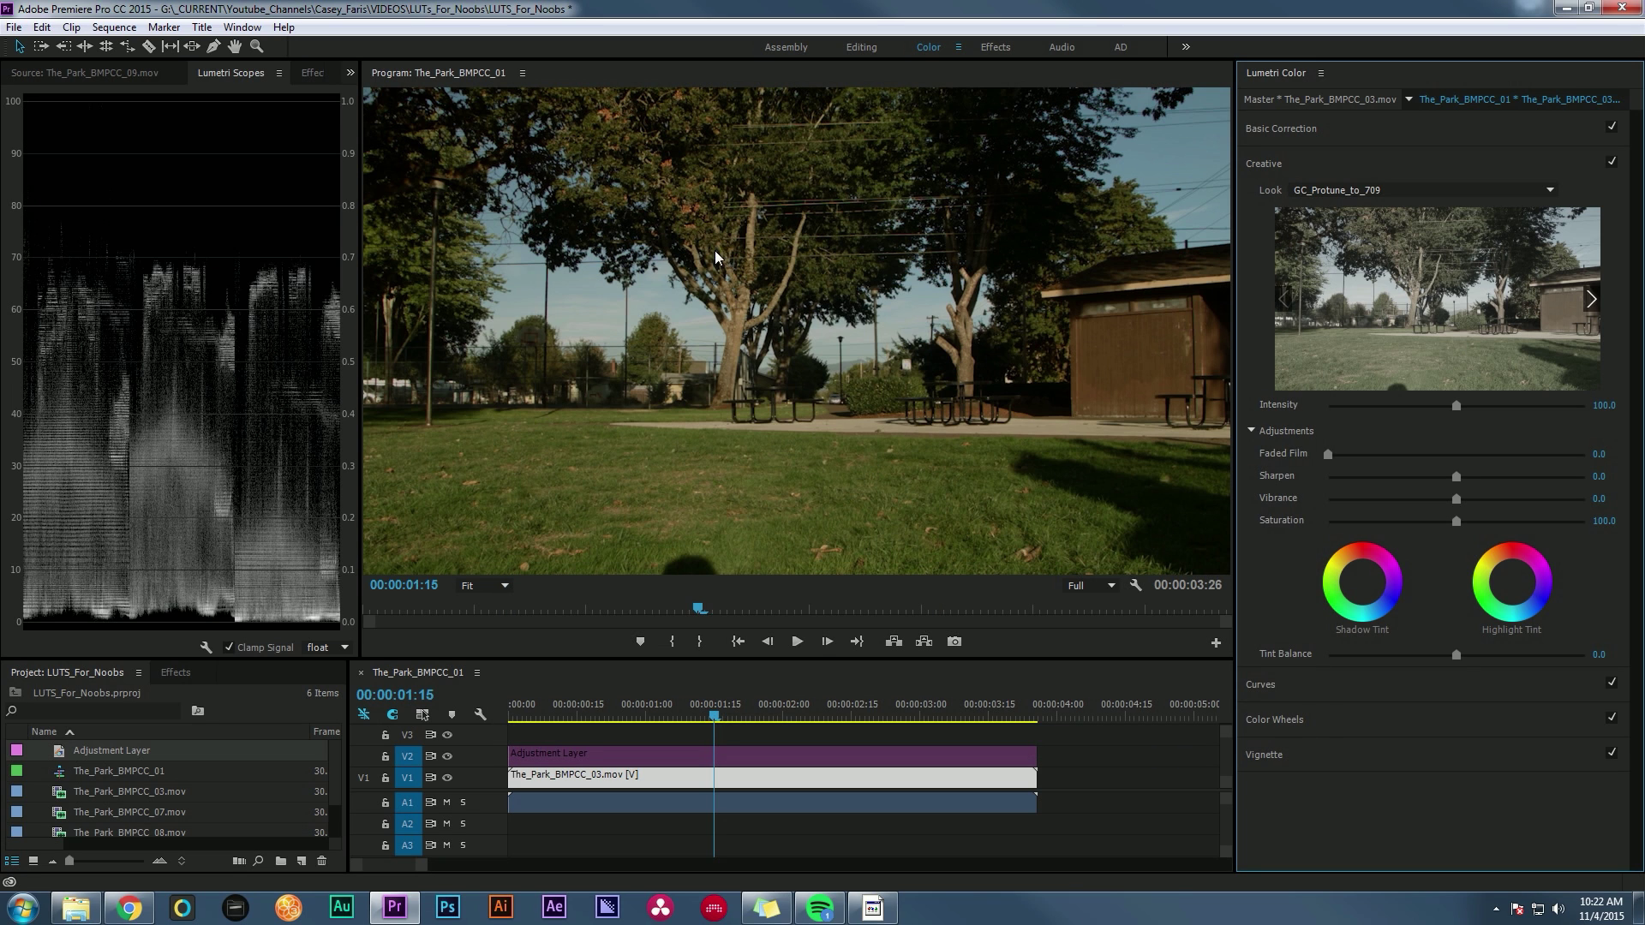
Compare the Protune look on and off, then slide GP_Test (106) slightly earlier.
{"action": "left_click", "coordinate": [1611, 162]}
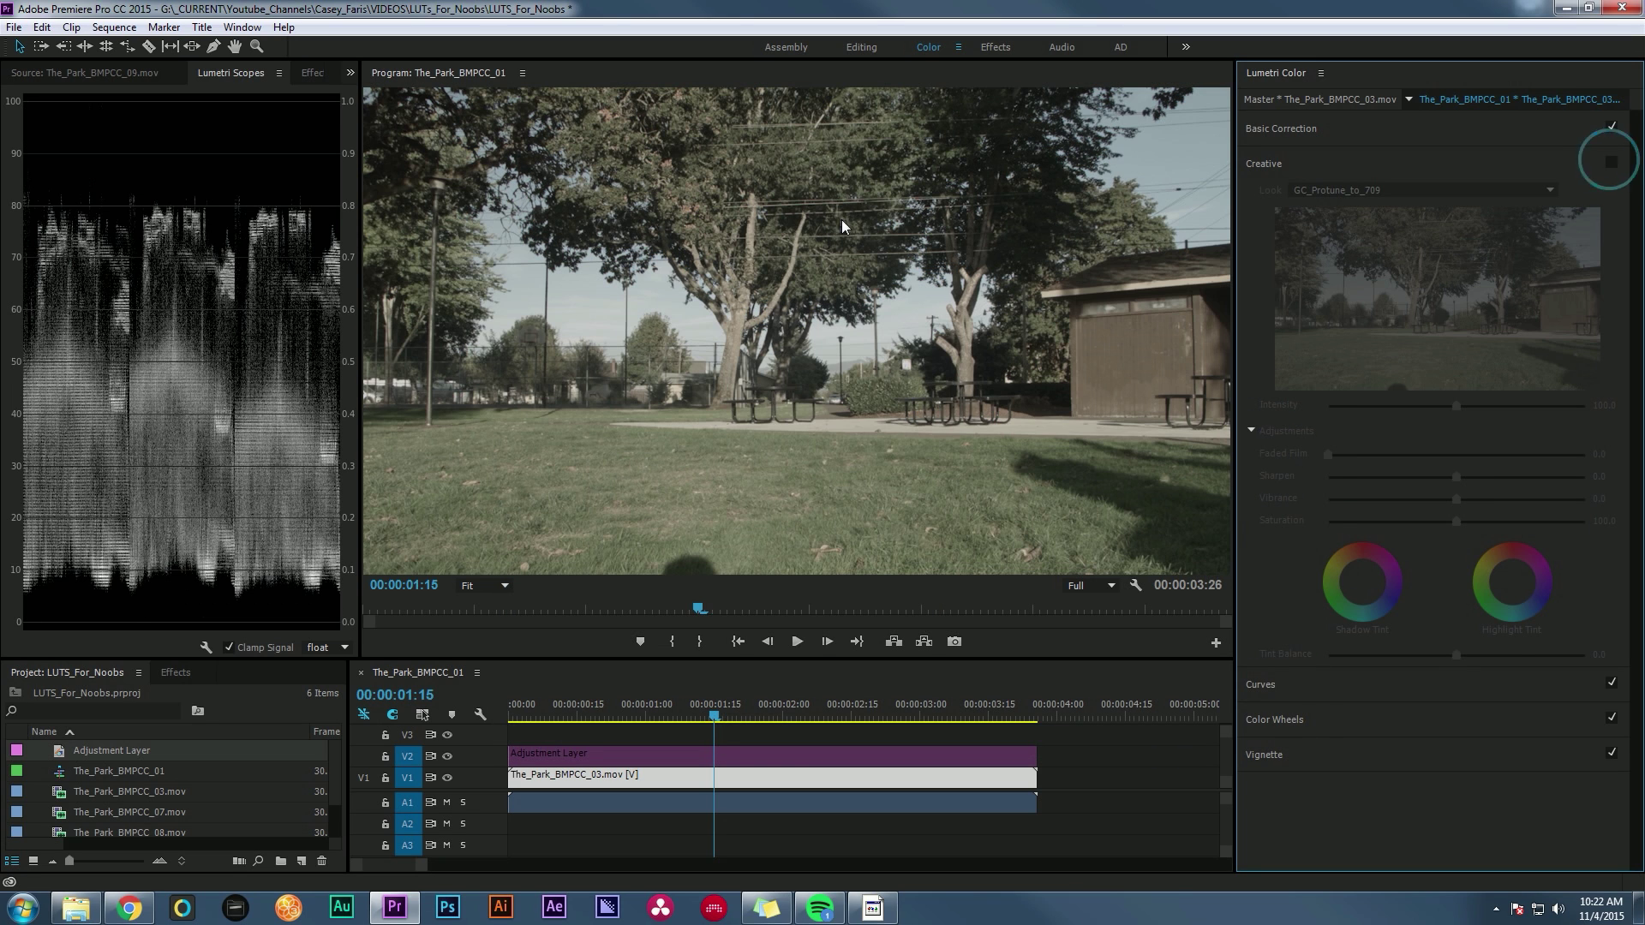
{"action": "left_click", "coordinate": [1610, 162]}
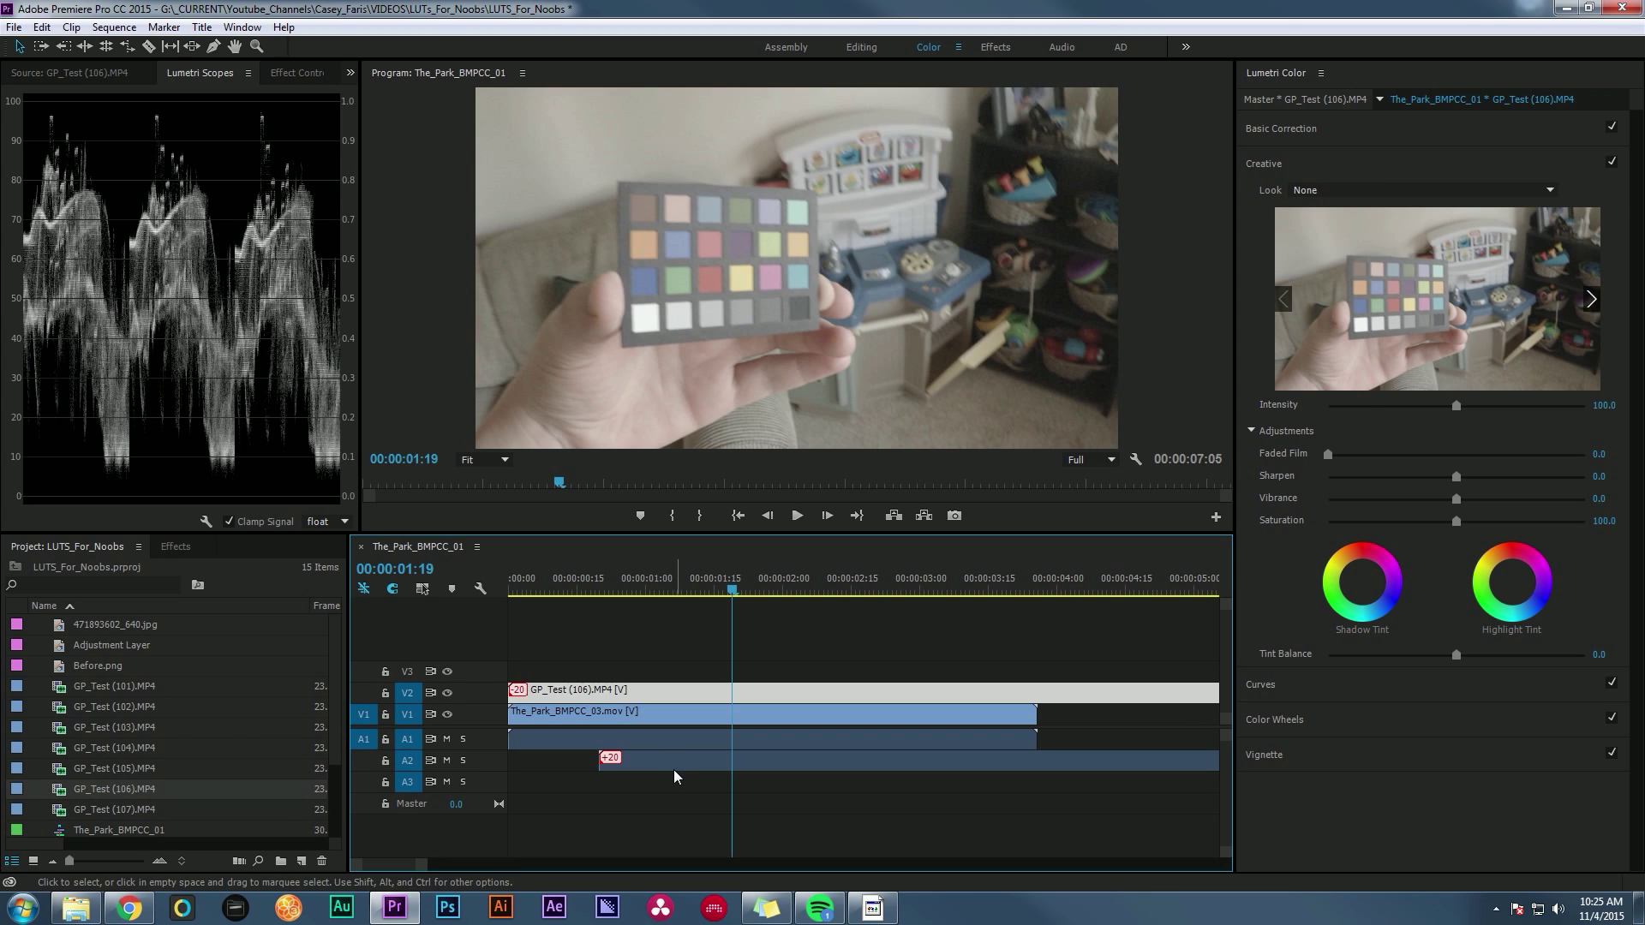
{"action": "left_click_drag", "start_coordinate": [671, 778], "coordinate": [547, 762]}
Apply GC_Protune_to_709 to the GP_Test (106) clip and play it back to preview.
{"action": "left_click", "coordinate": [793, 692]}
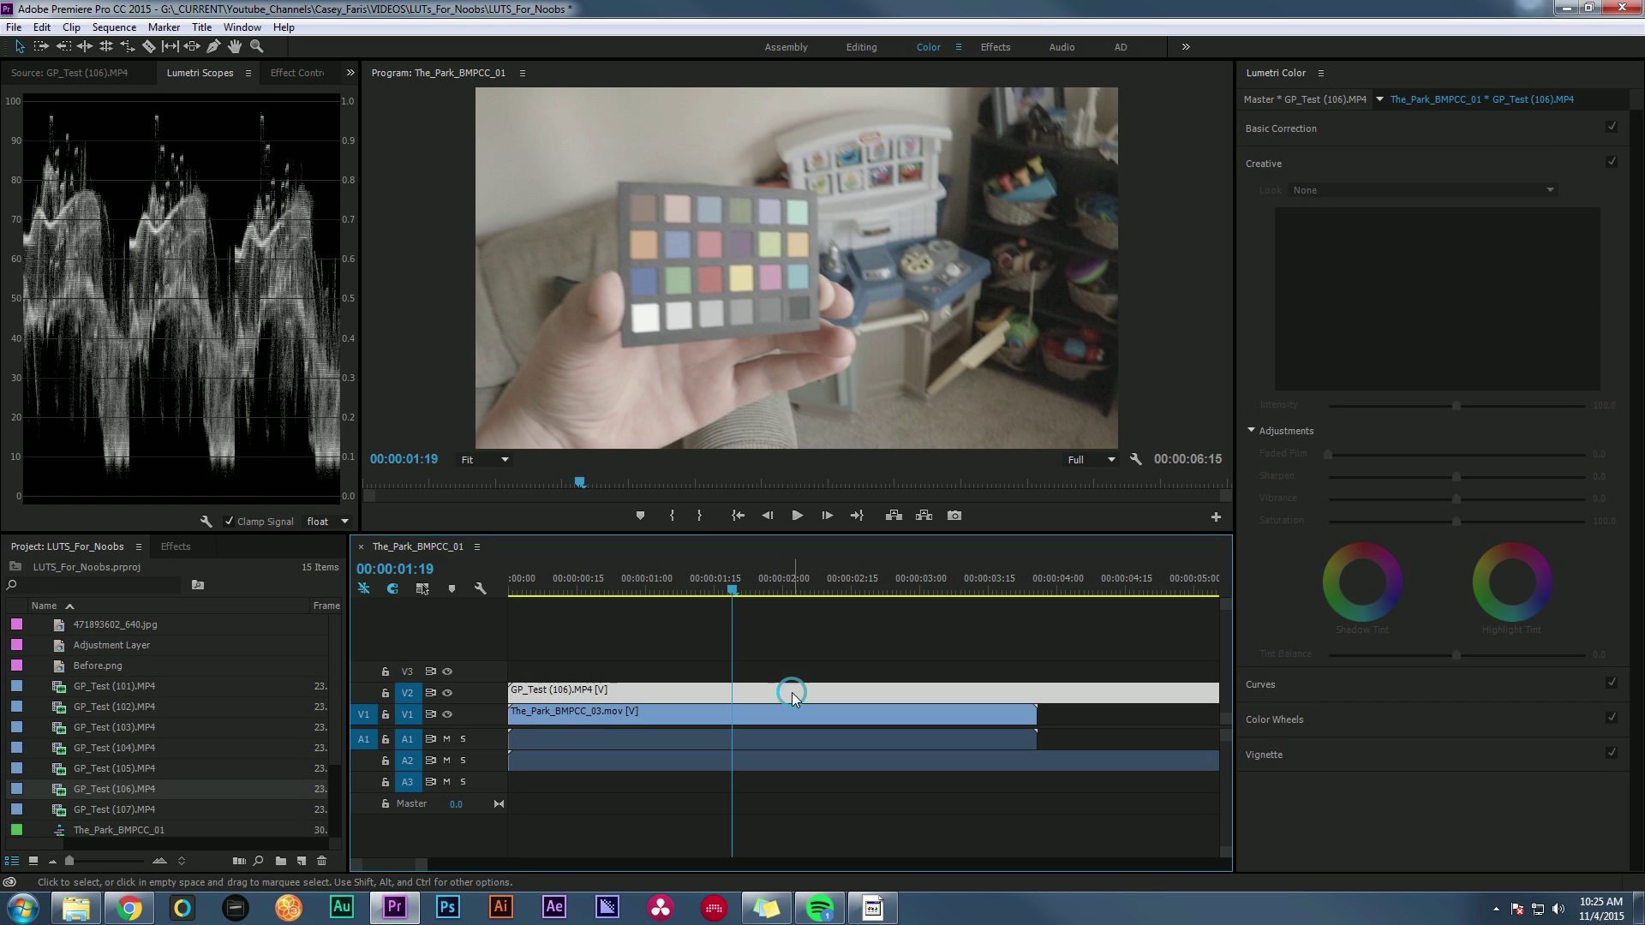
{"action": "left_click", "coordinate": [1508, 189]}
{"action": "left_click", "coordinate": [1007, 156]}
{"action": "left_click", "coordinate": [823, 392]}
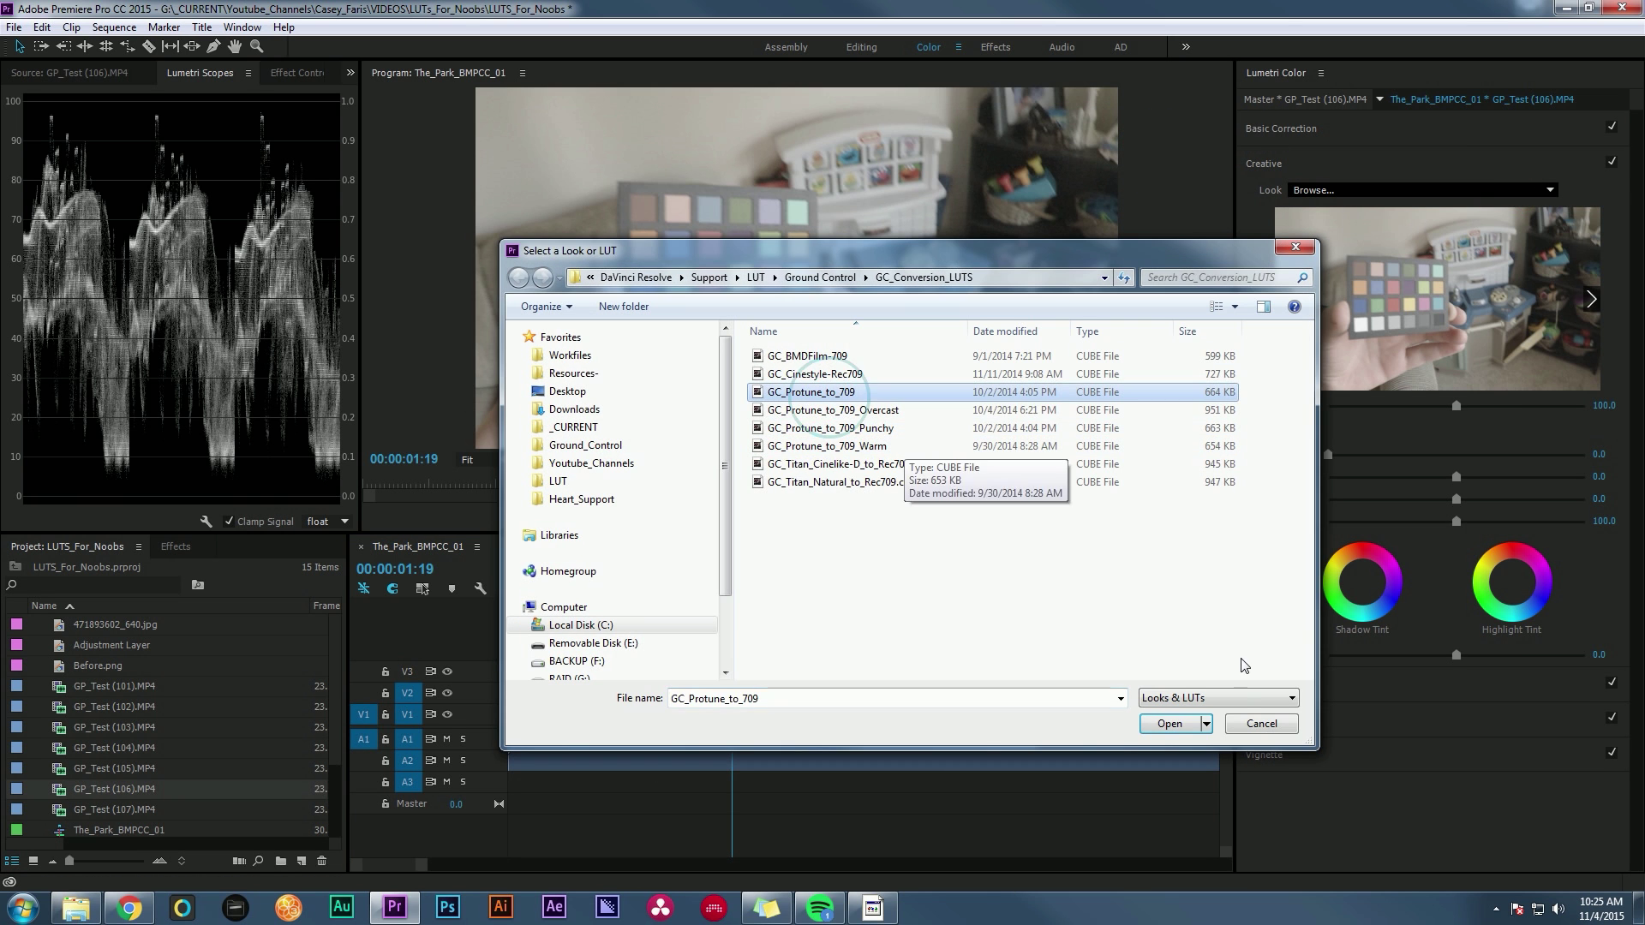
{"action": "left_click", "coordinate": [1170, 724]}
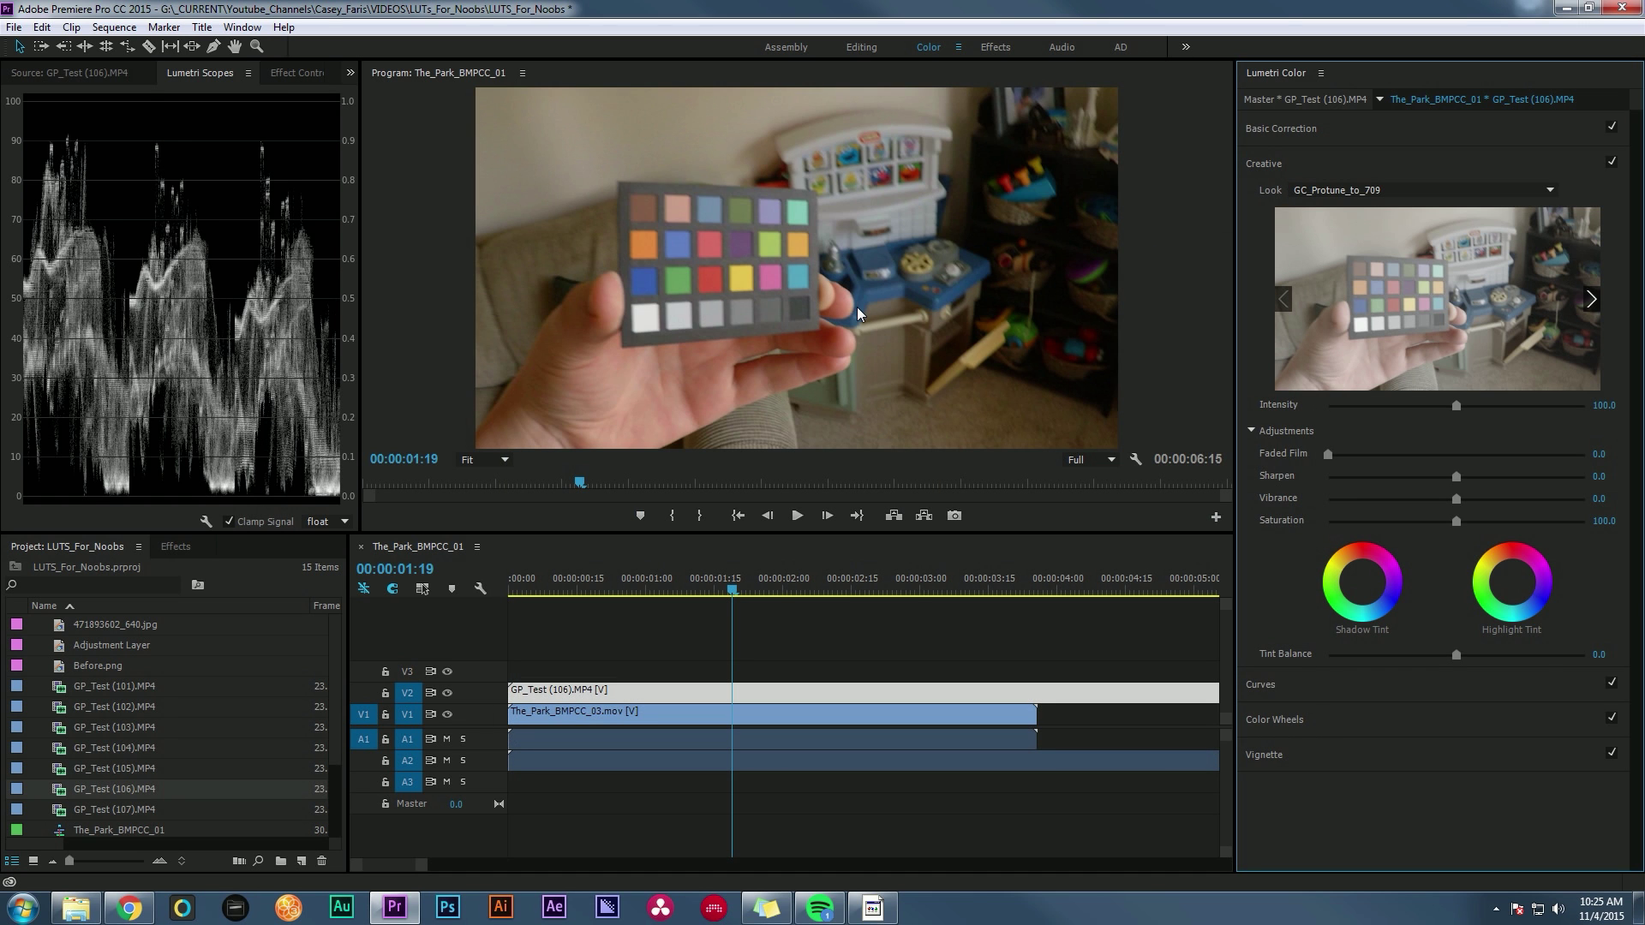
{"action": "key", "text": "space"}
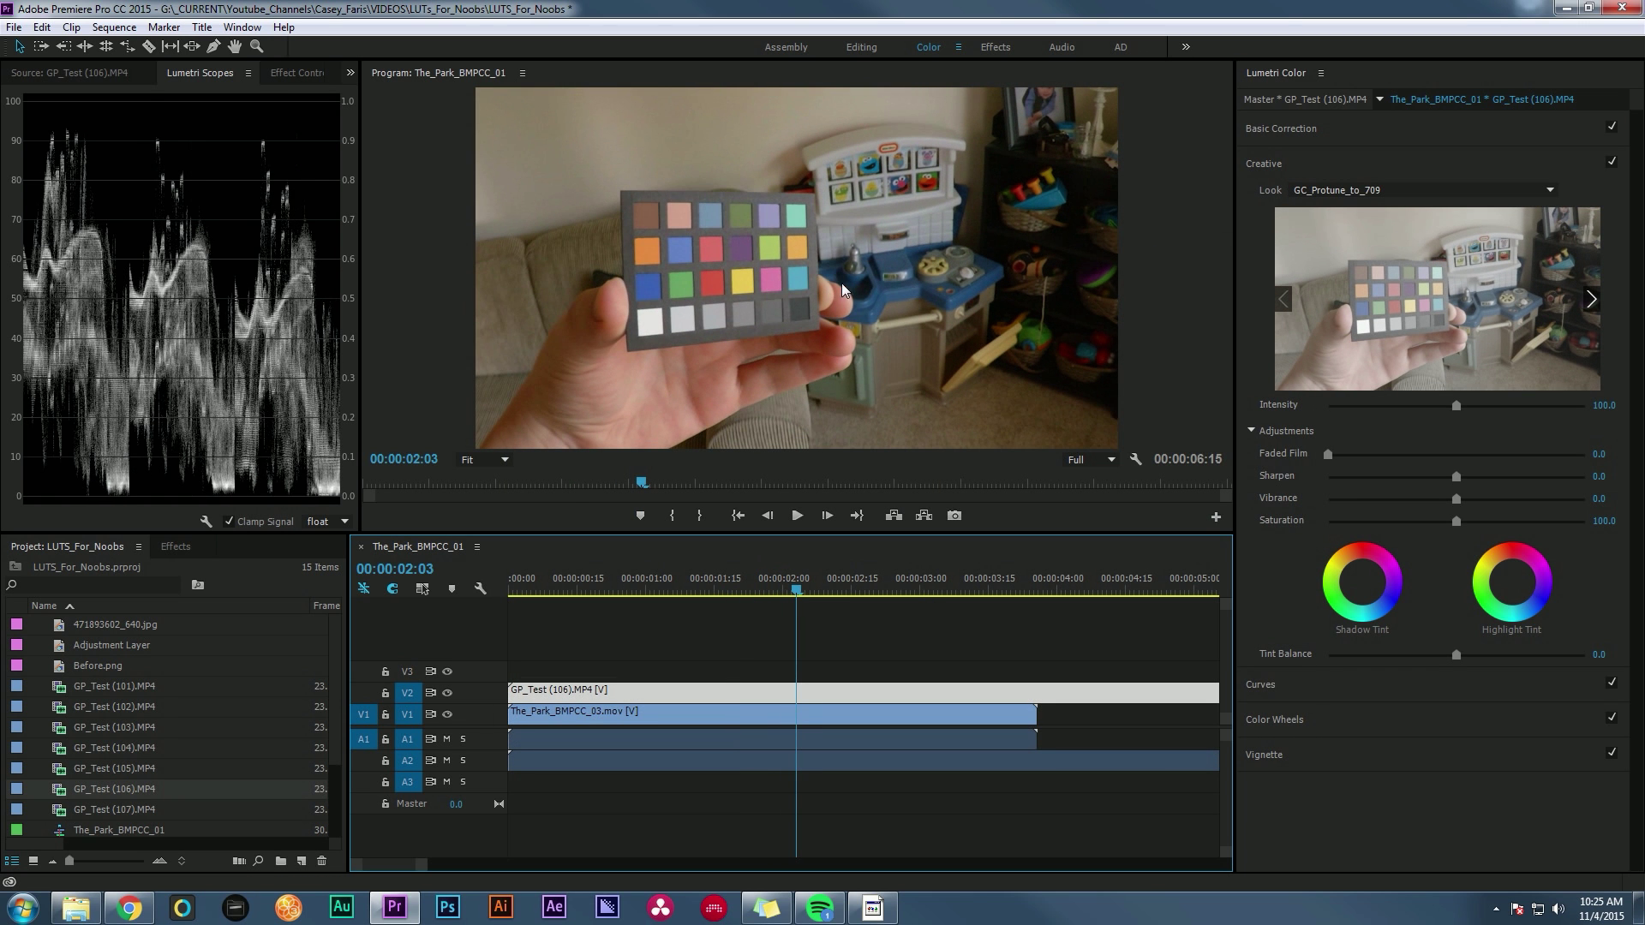
{"action": "key", "text": "ctrl+shift+a"}
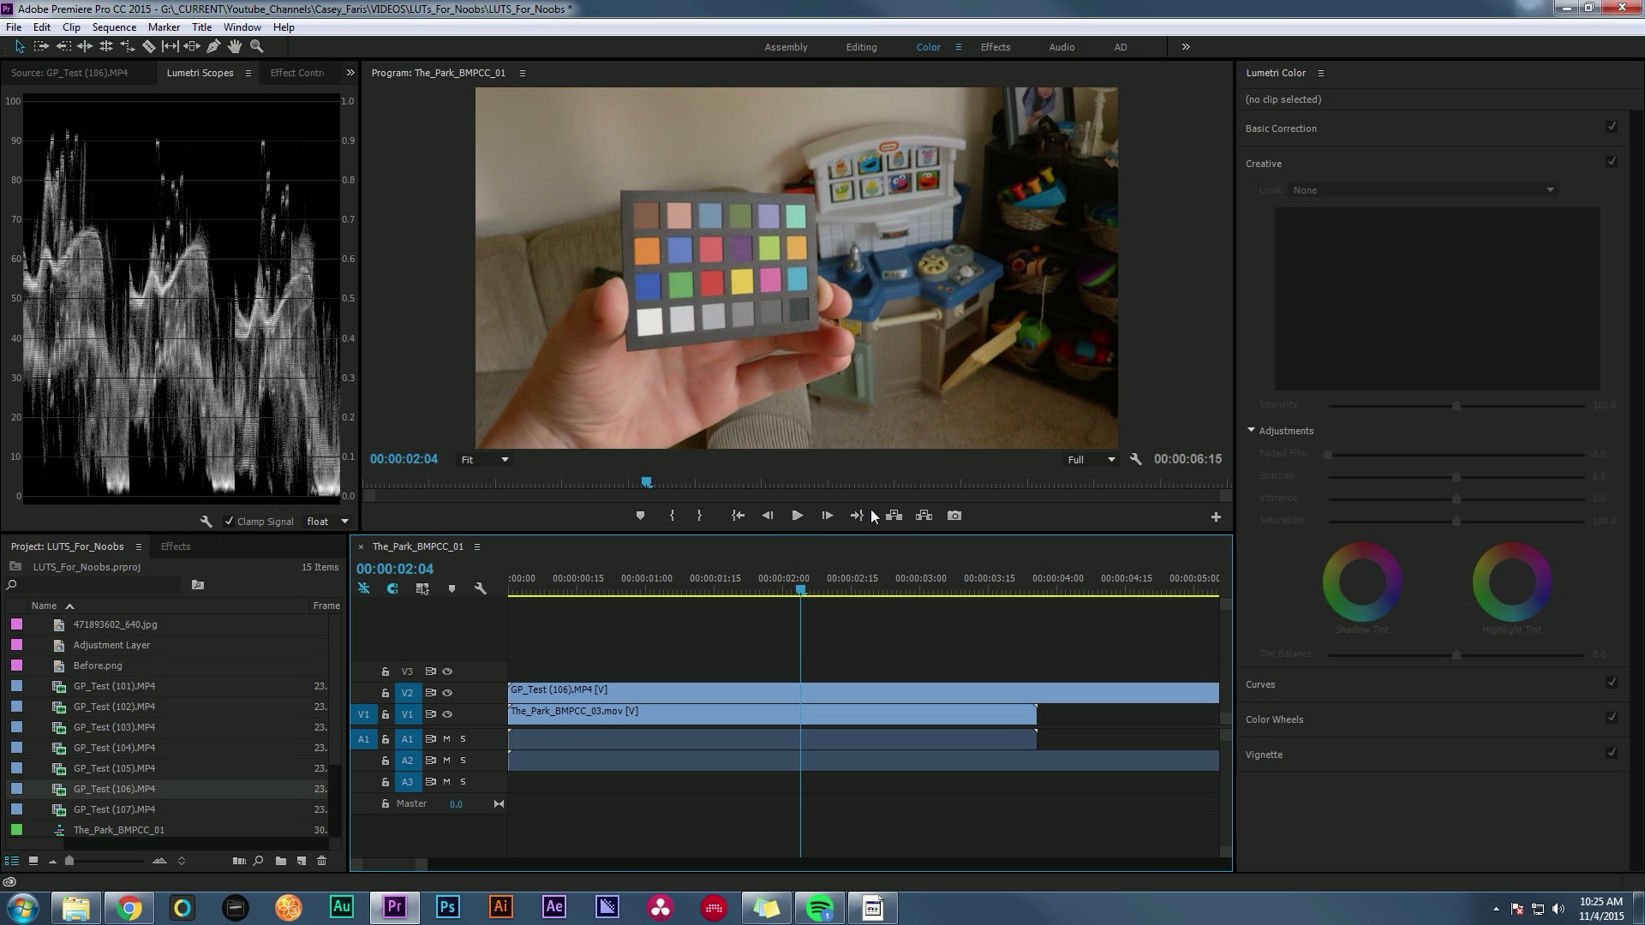
Replace the look with GC_Reign_R21-Protune, then bypass it to compare.
{"action": "left_click", "coordinate": [886, 697]}
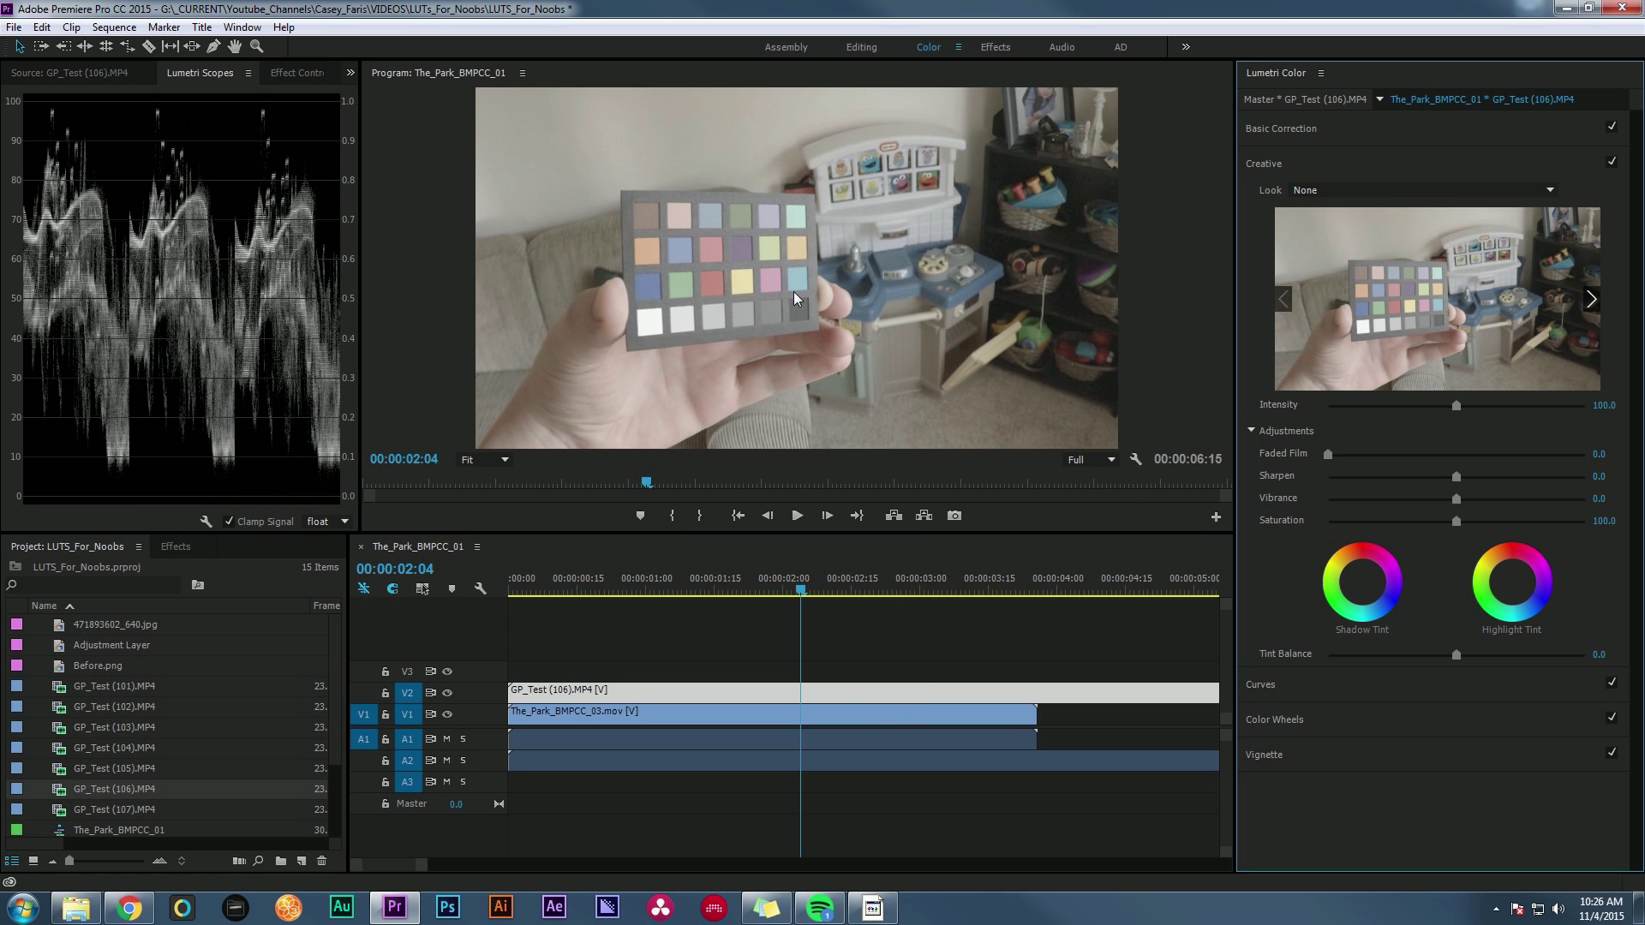
{"action": "left_click", "coordinate": [1457, 186]}
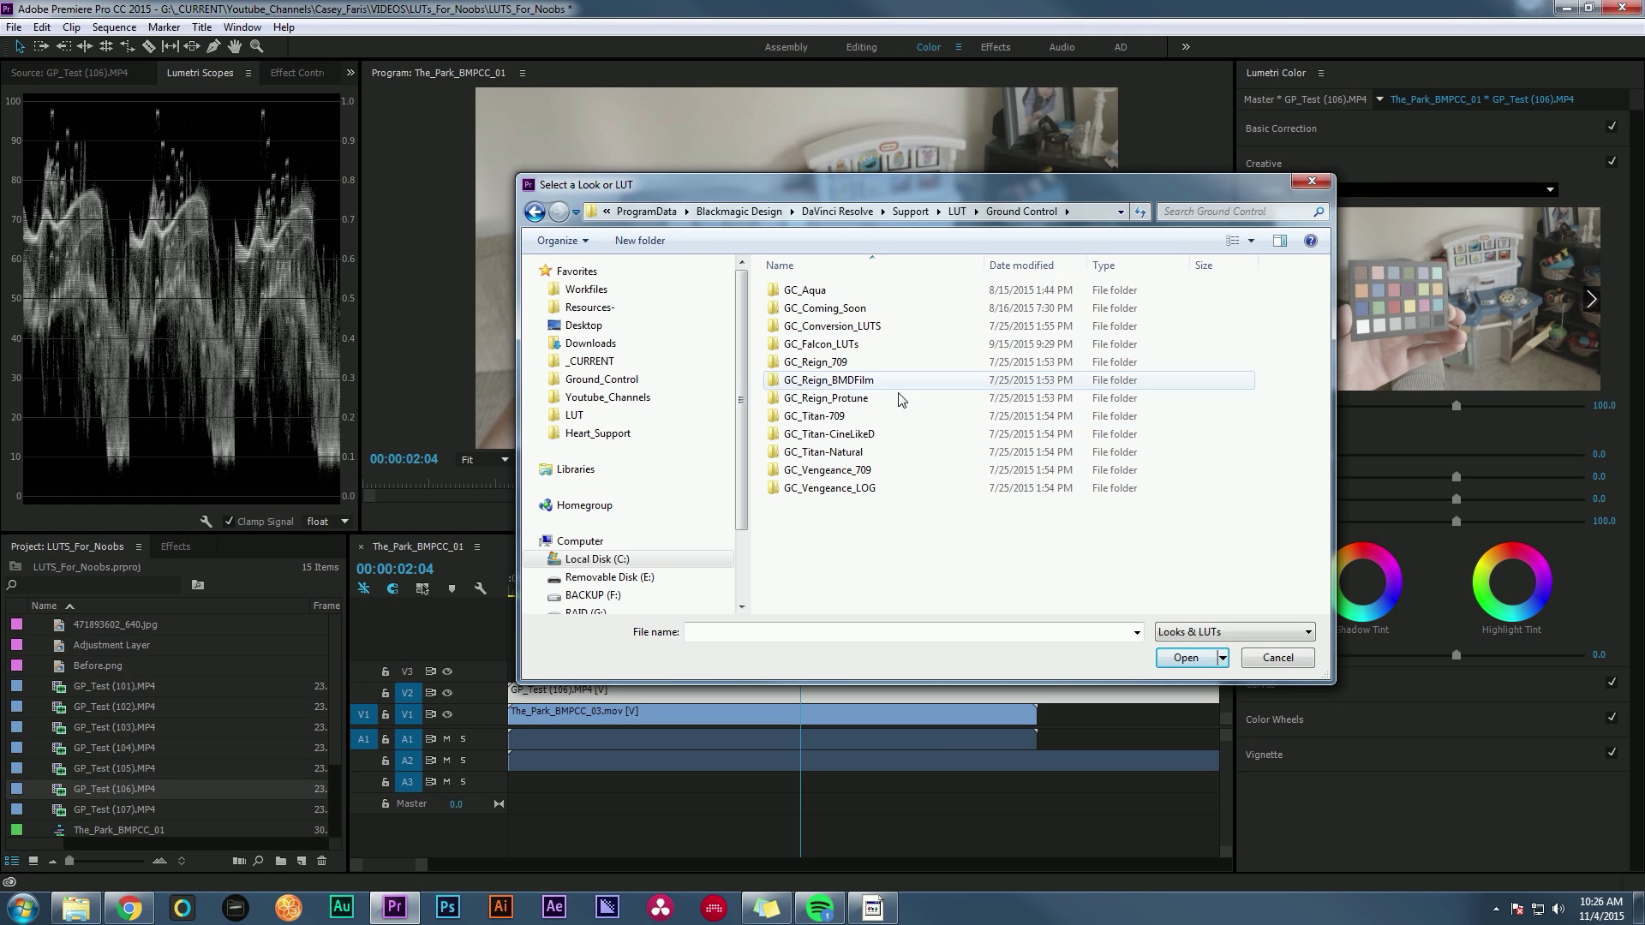
{"action": "double_click", "coordinate": [900, 398]}
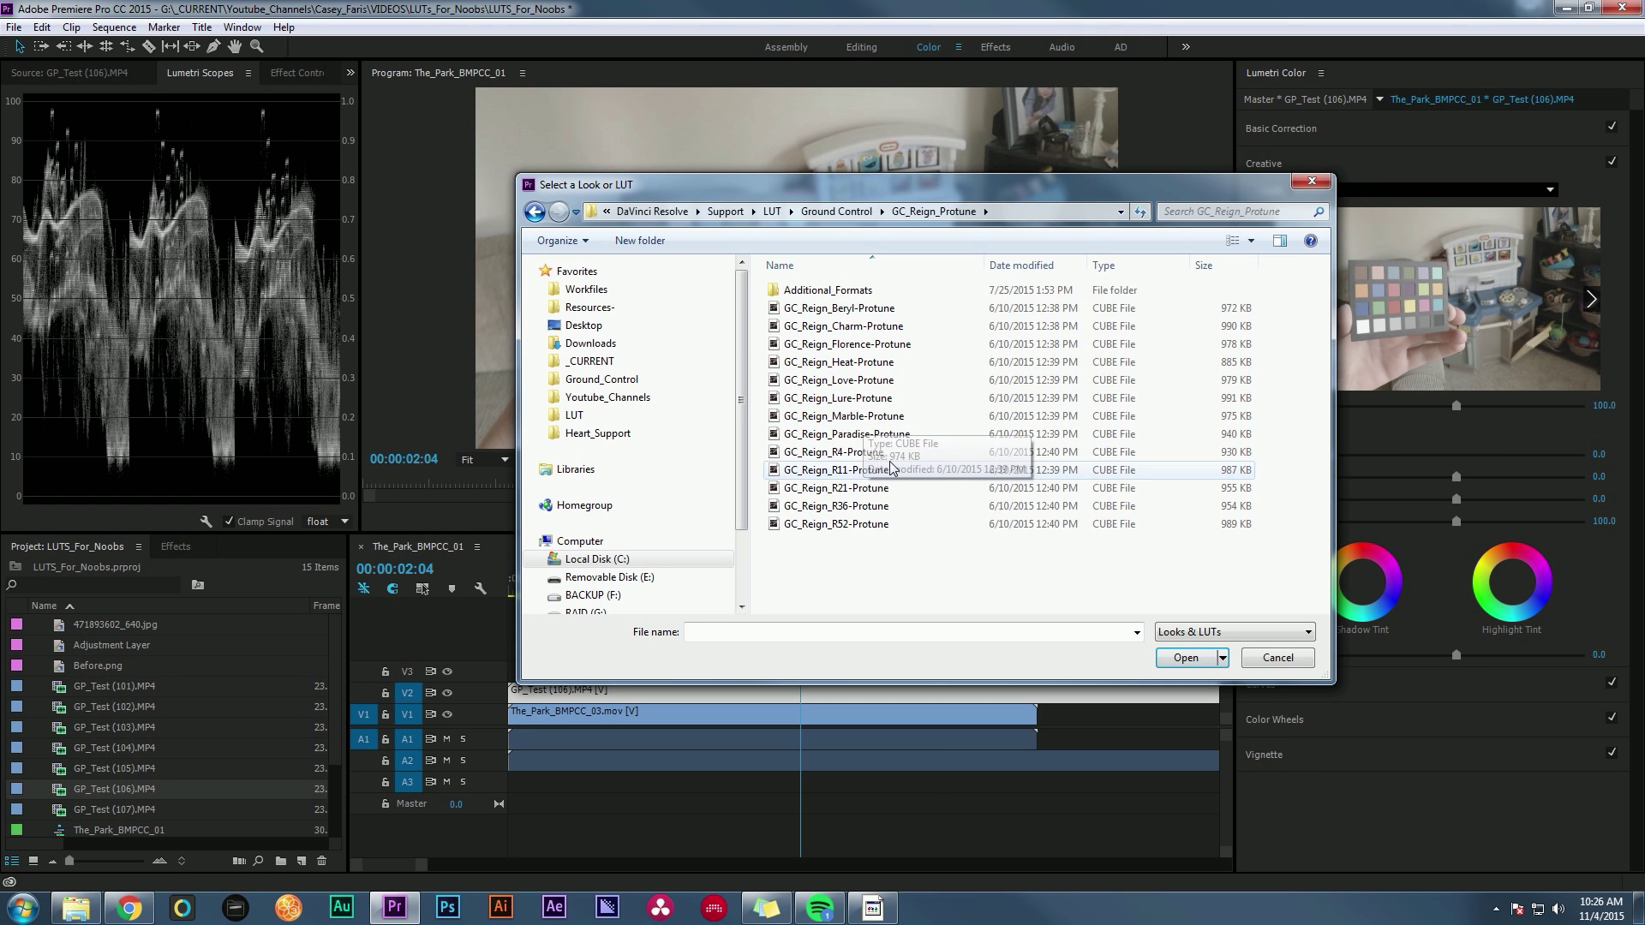
{"action": "left_click", "coordinate": [840, 487]}
{"action": "left_click", "coordinate": [1186, 657]}
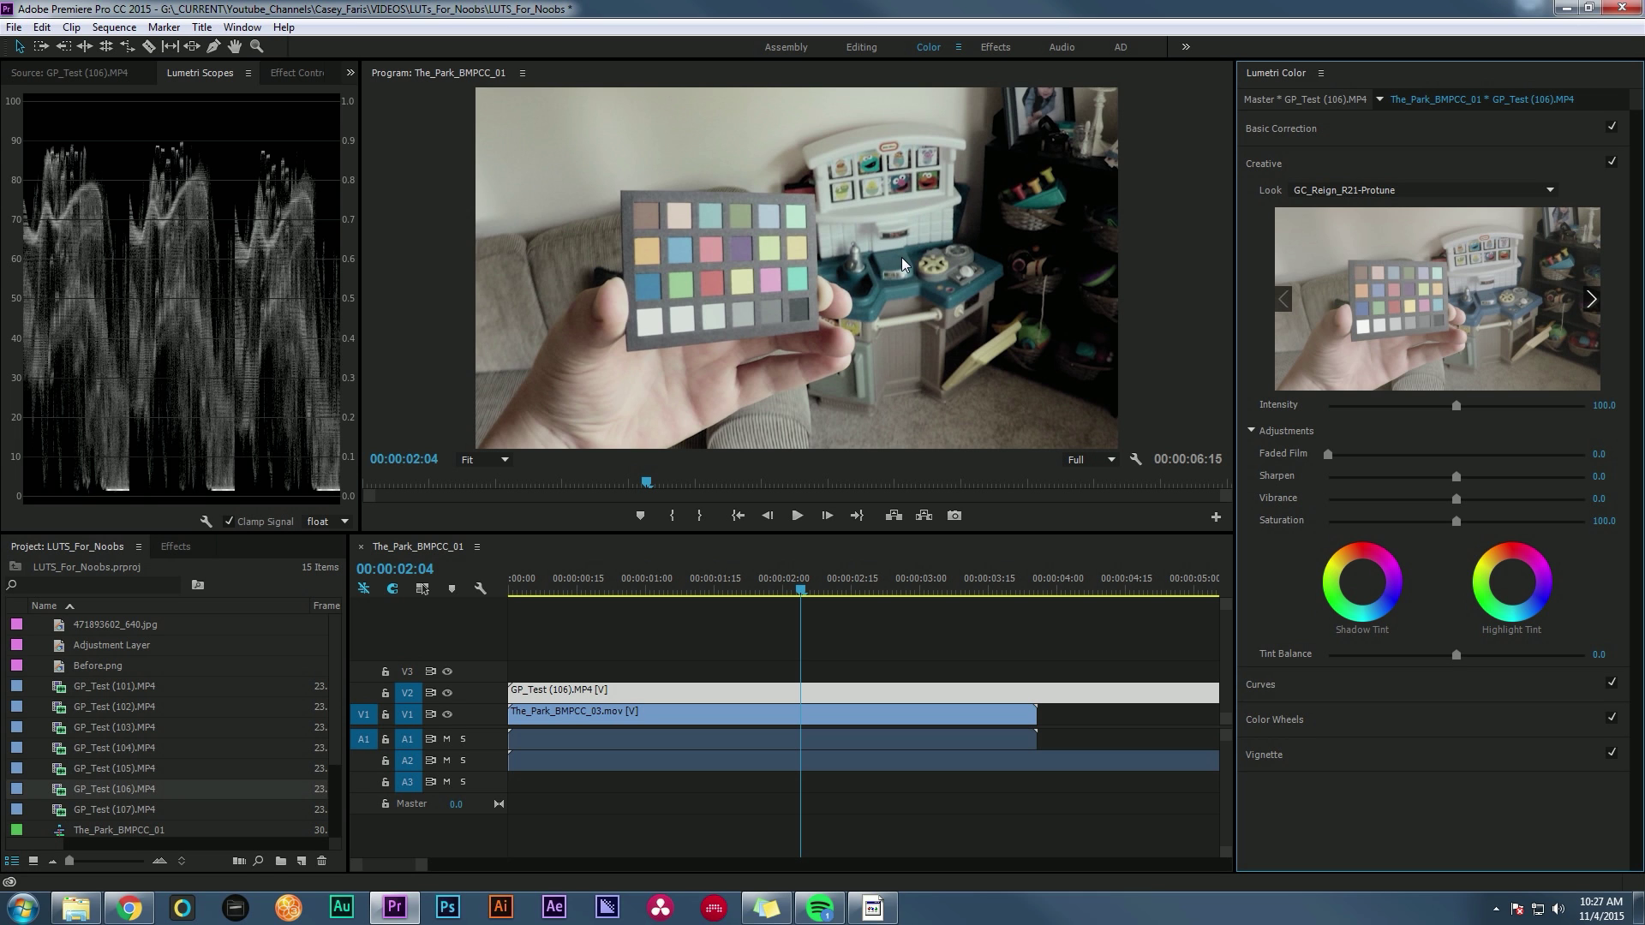
{"action": "left_click", "coordinate": [1612, 162]}
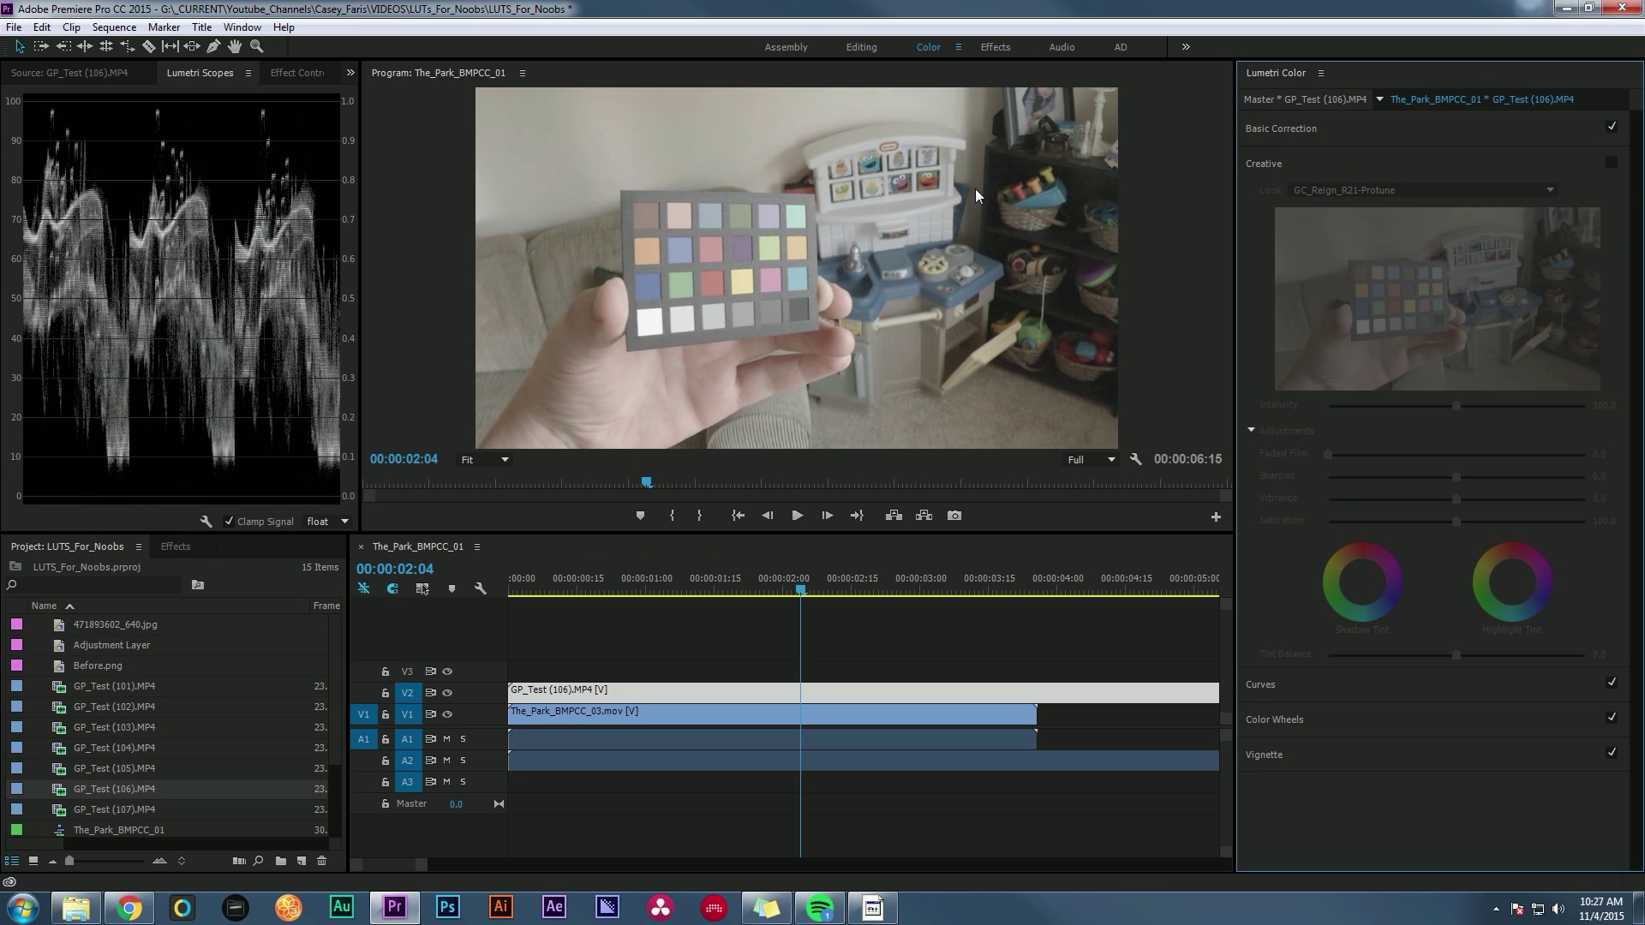
{"action": "left_click", "coordinate": [956, 425]}
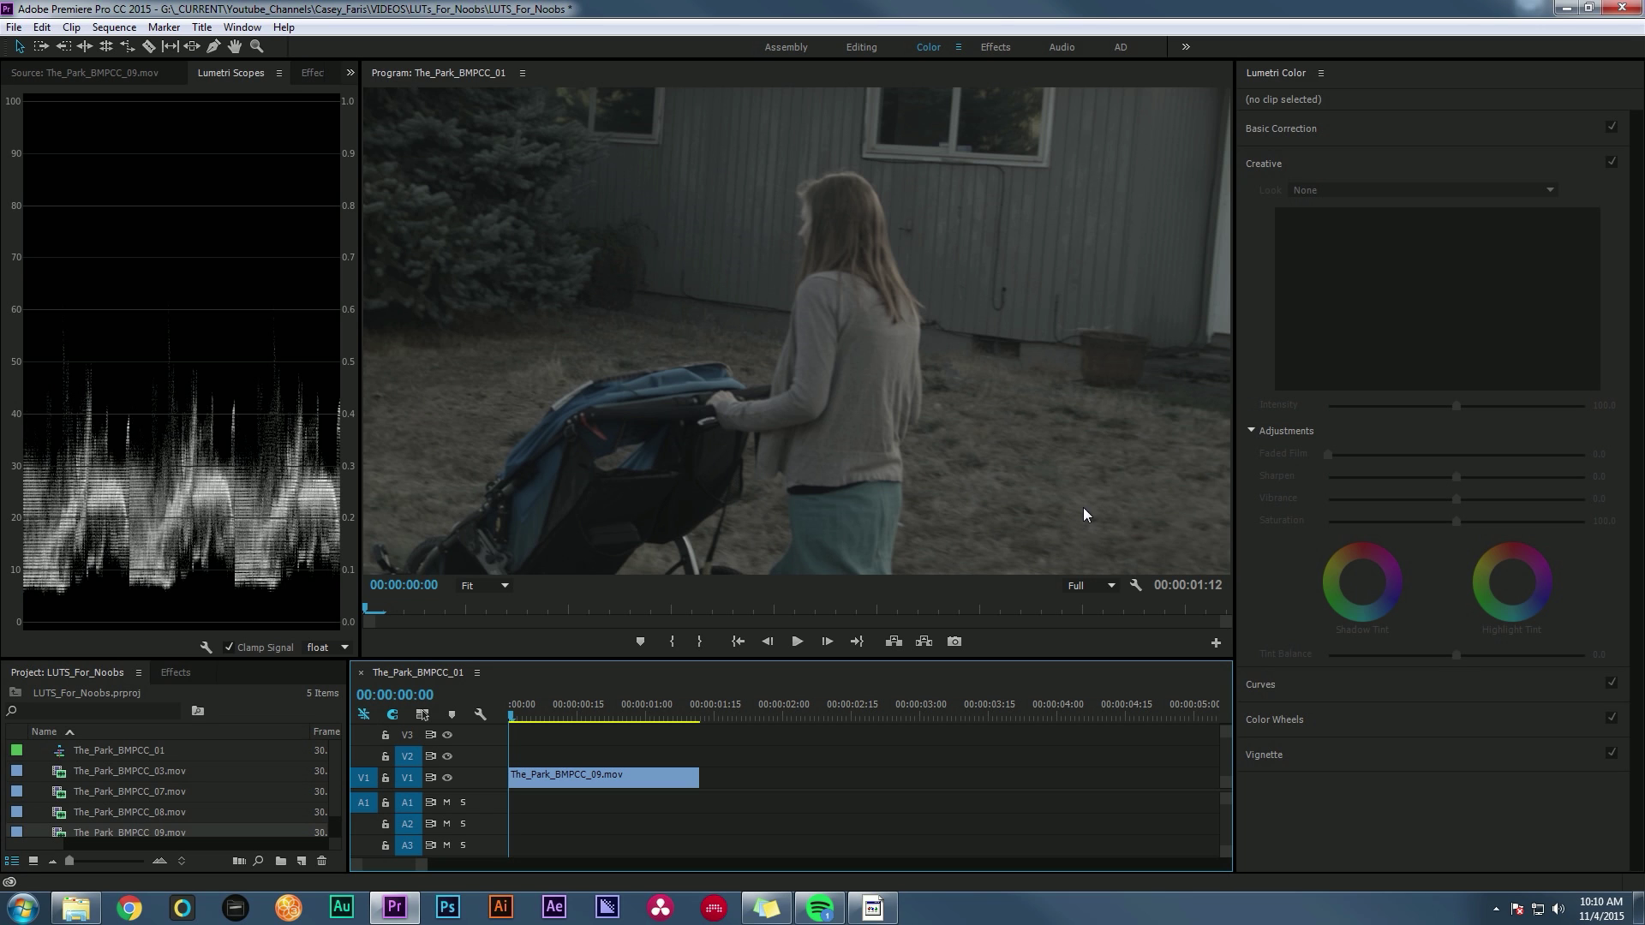
Apply the GC_BMDFilm-709 look to the stroller clip The_Park_BMPCC_09.mov.
{"action": "left_click", "coordinate": [600, 777]}
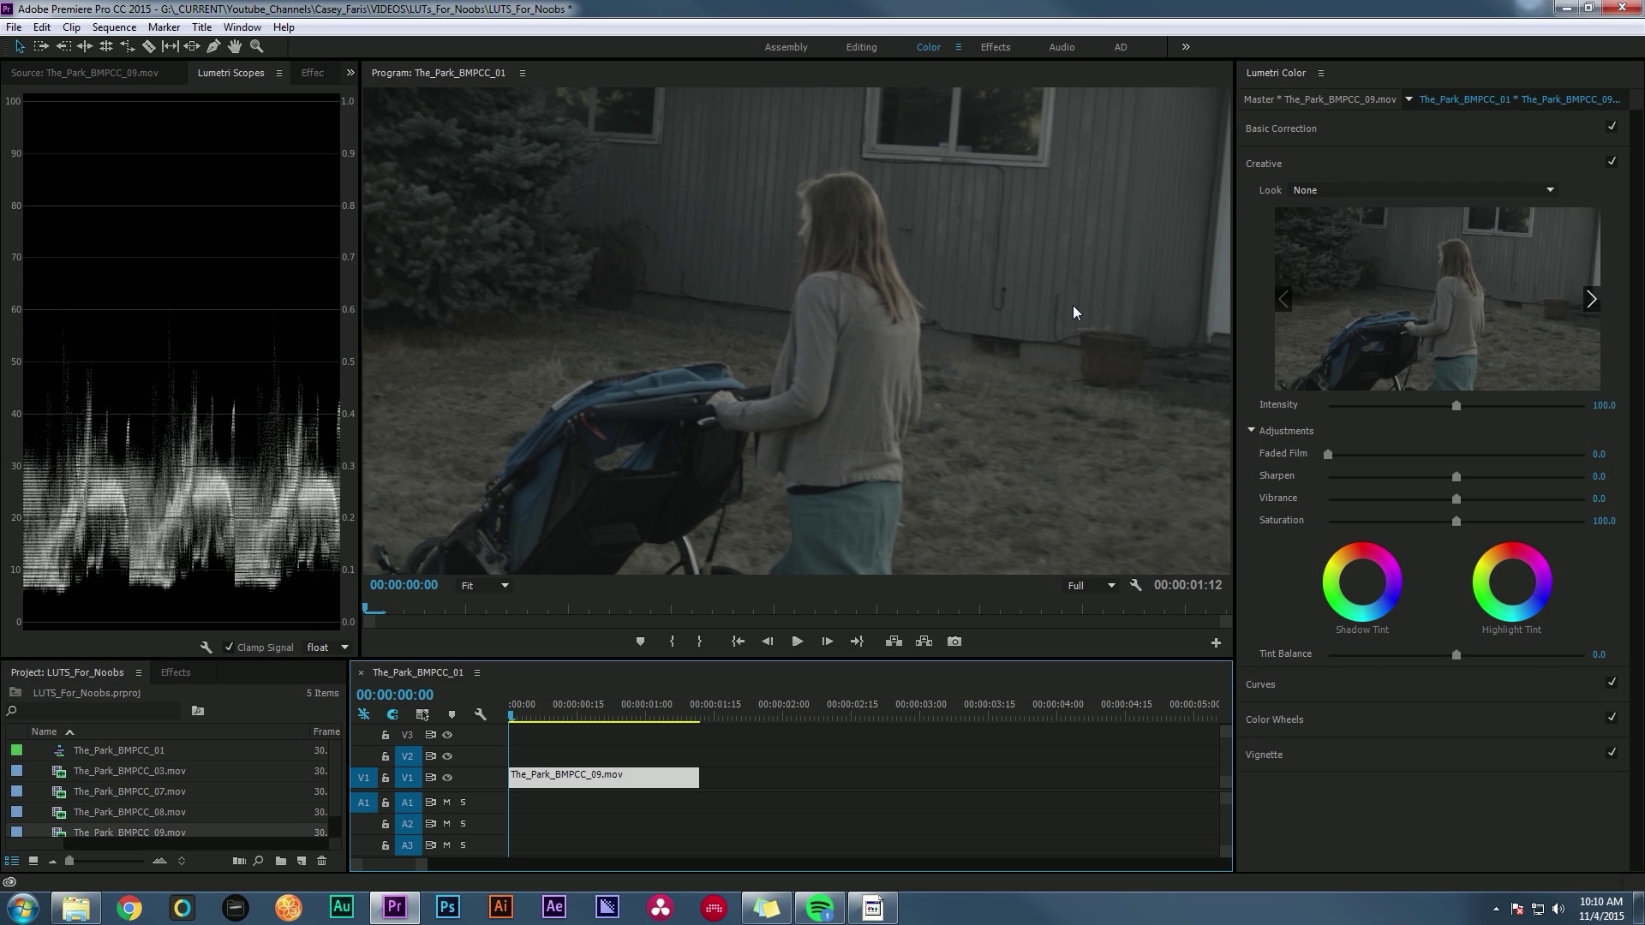
{"action": "left_click", "coordinate": [1298, 190]}
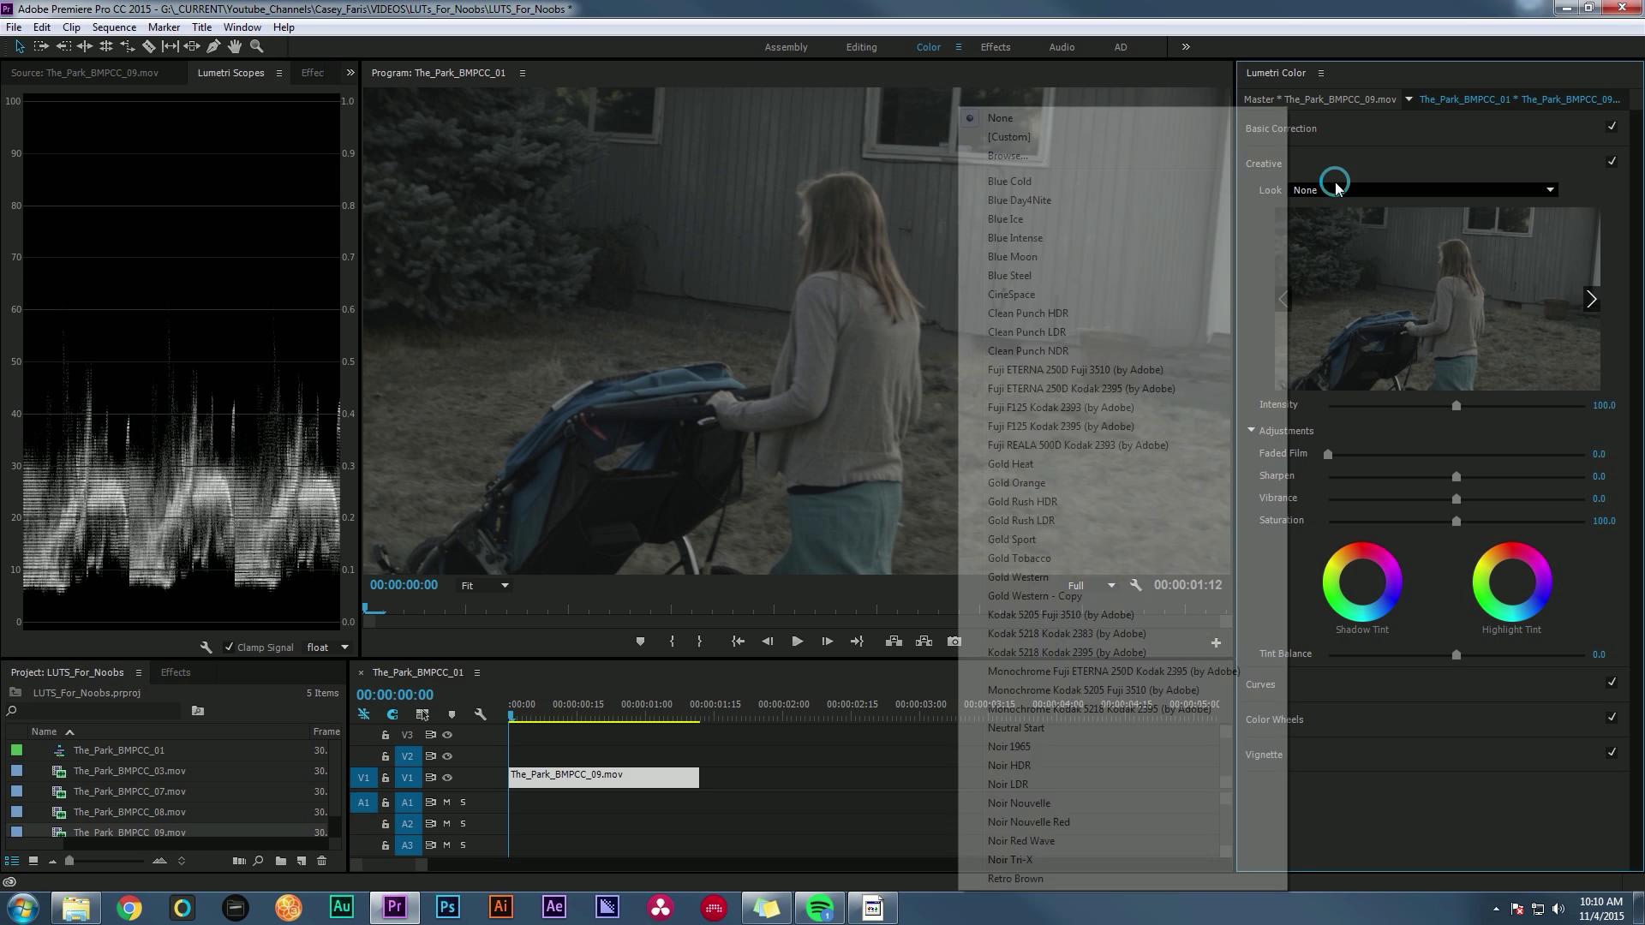
{"action": "left_click", "coordinate": [1110, 163]}
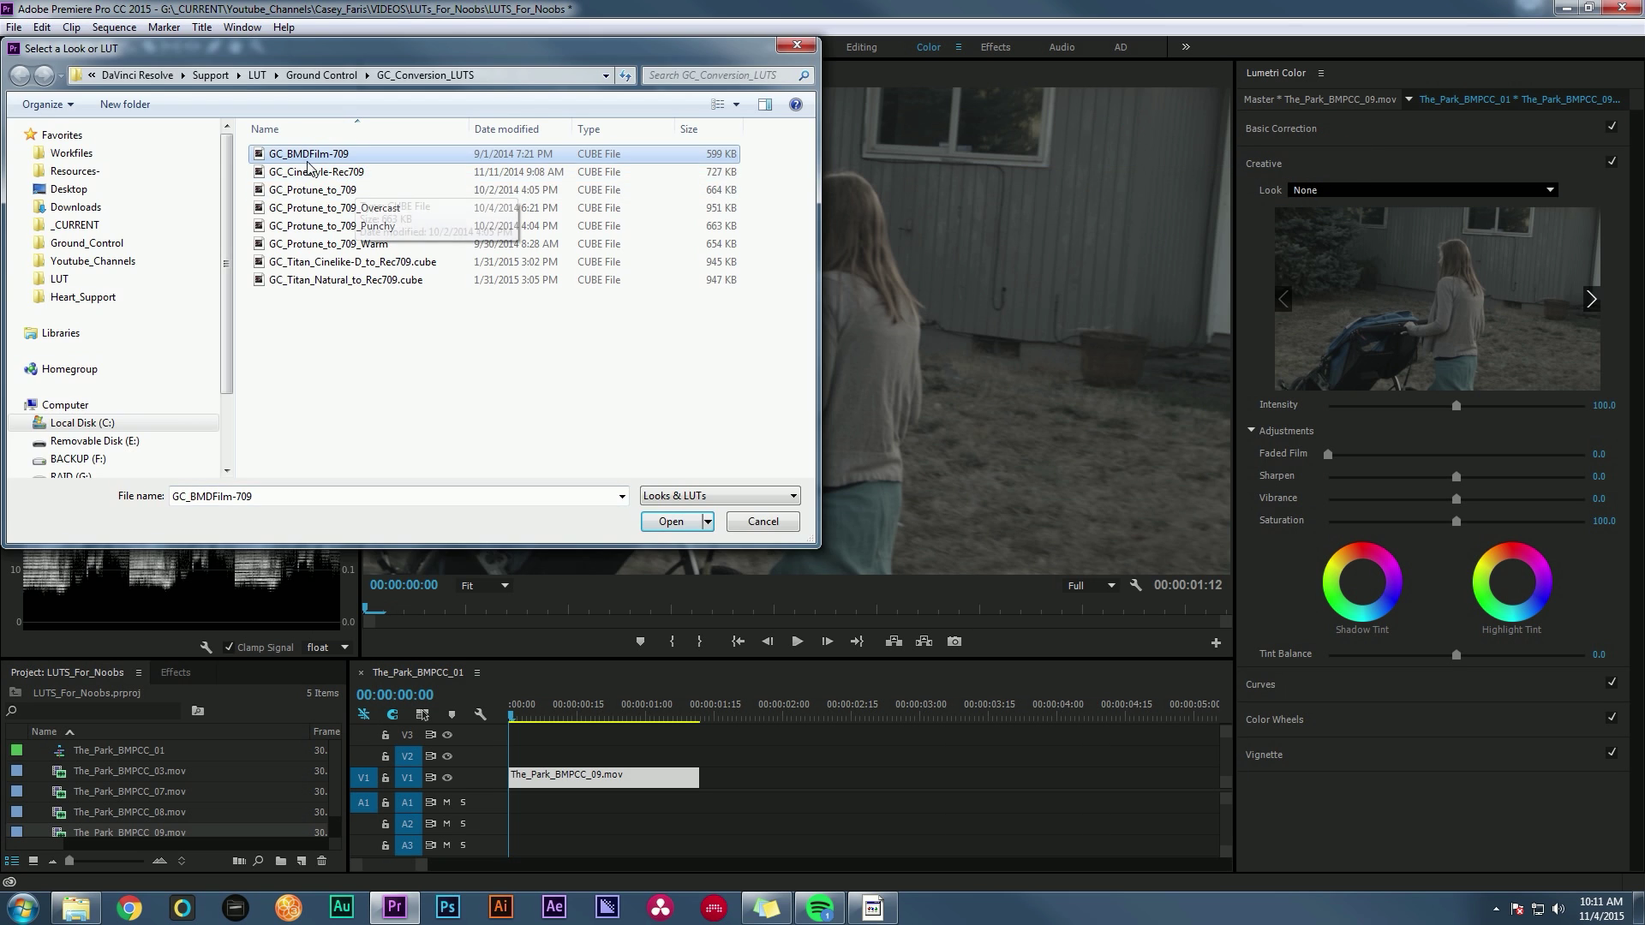
{"action": "left_click", "coordinate": [686, 522]}
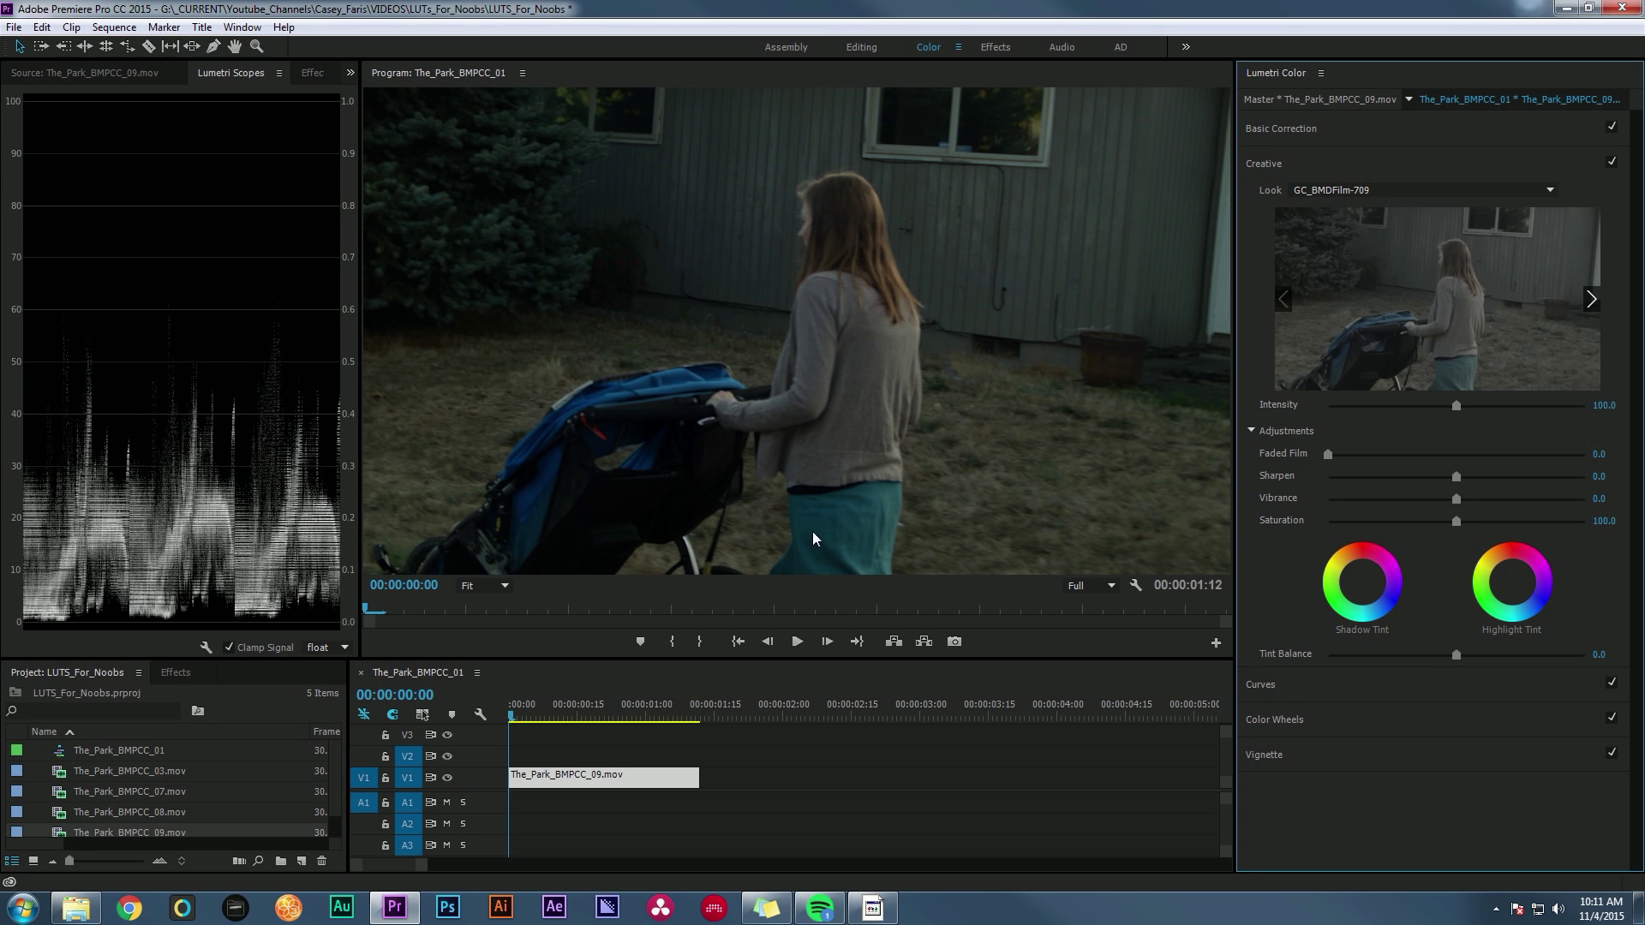
{"action": "mouse_move", "coordinate": [584, 709]}
{"action": "left_mouse_down"}
{"action": "mouse_move", "coordinate": [641, 704]}
{"action": "mouse_move", "coordinate": [567, 708]}
{"action": "left_mouse_up"}
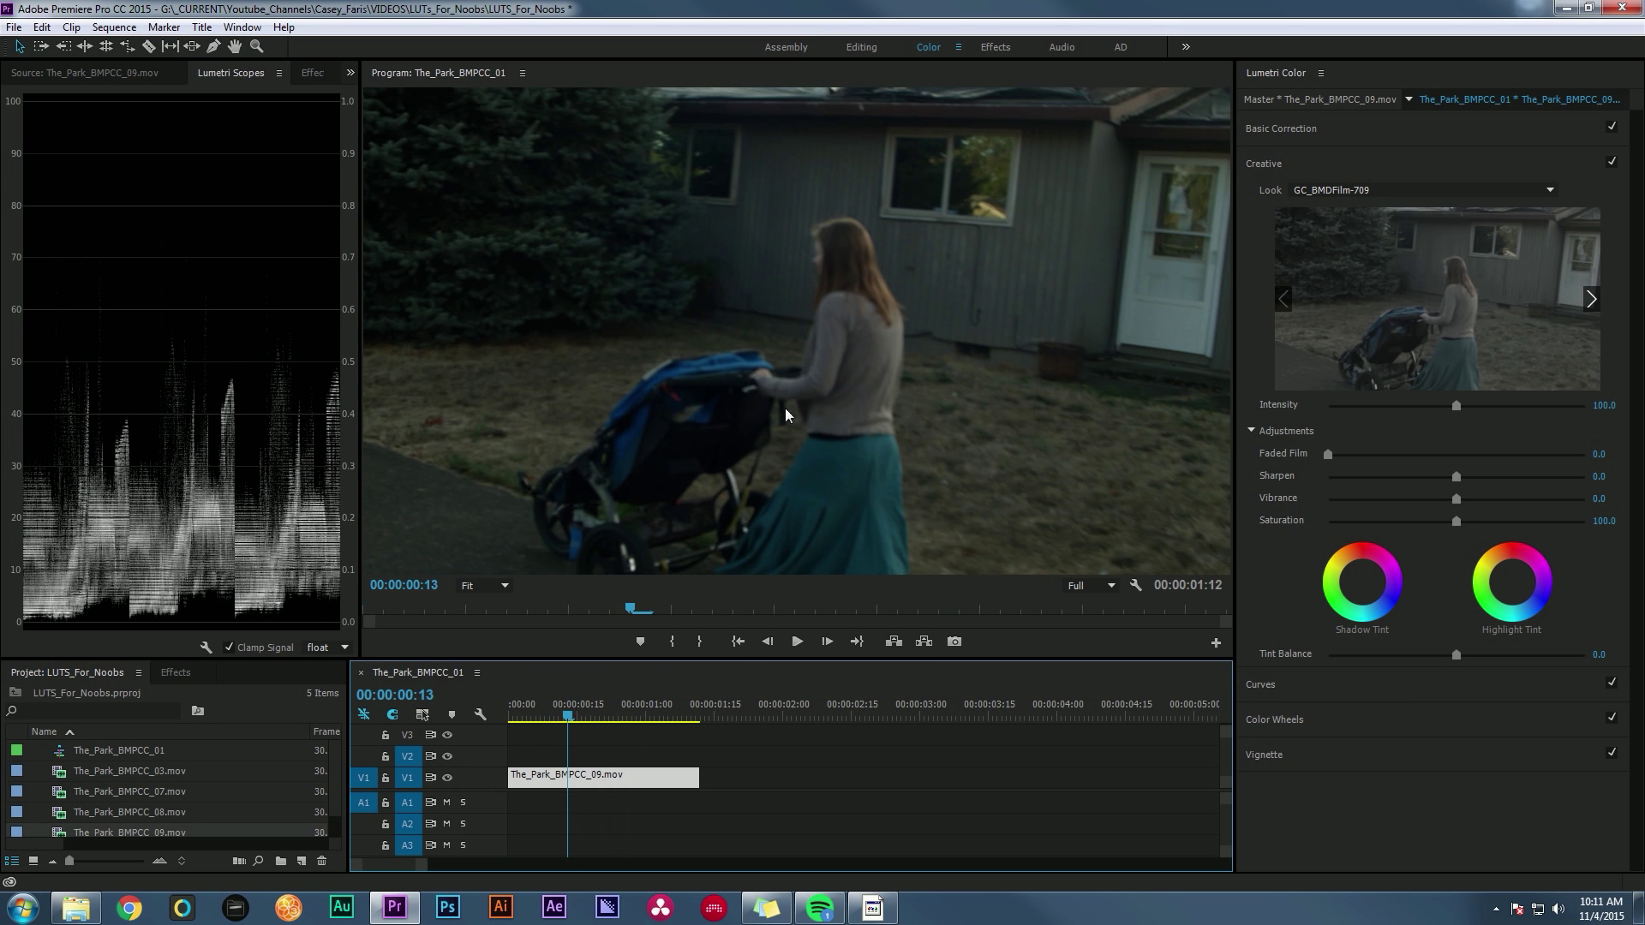
Compare the BMDFilm look on and off, then show Basic Correction.
{"action": "left_click", "coordinate": [1611, 162]}
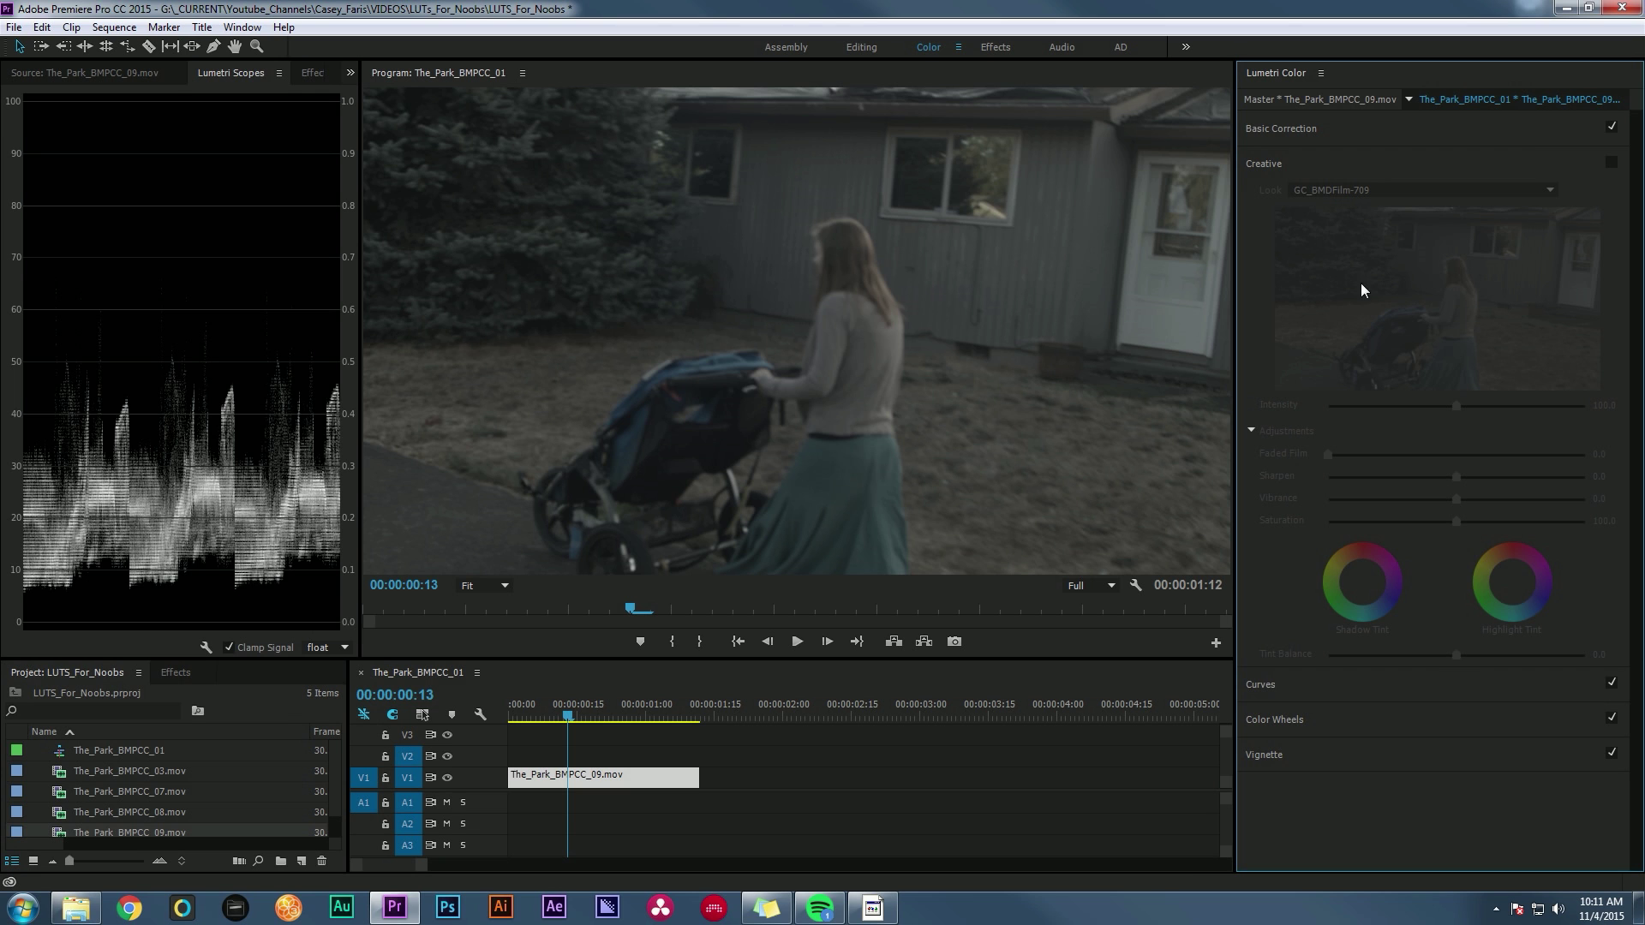
{"action": "left_click", "coordinate": [1611, 162]}
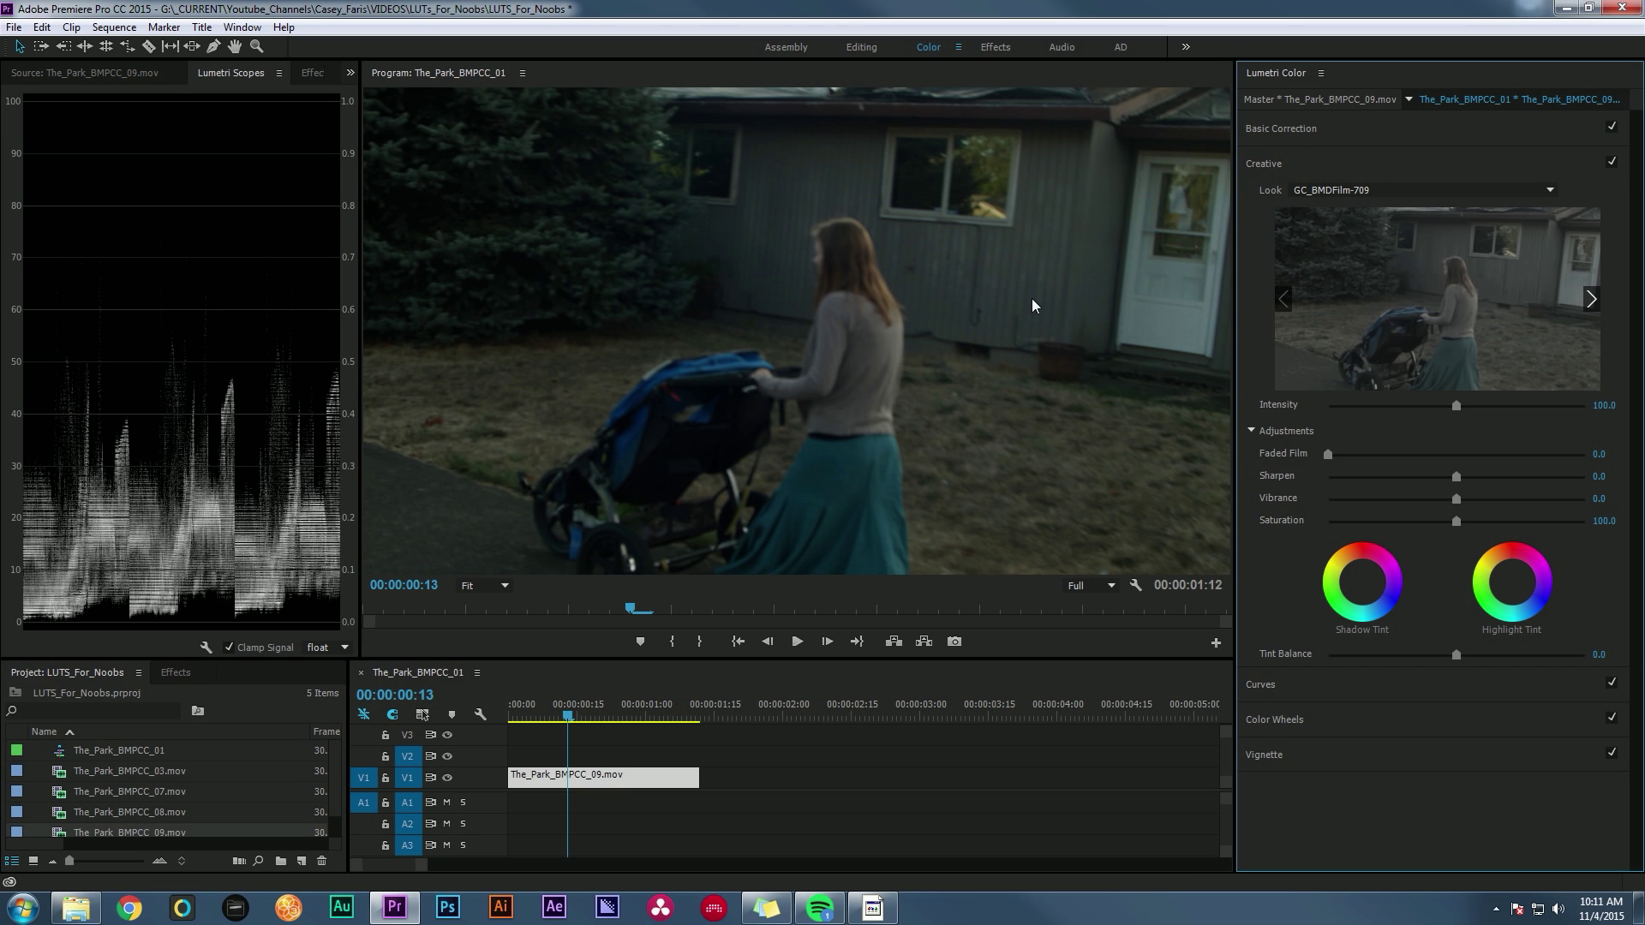
{"action": "left_click", "coordinate": [1307, 128]}
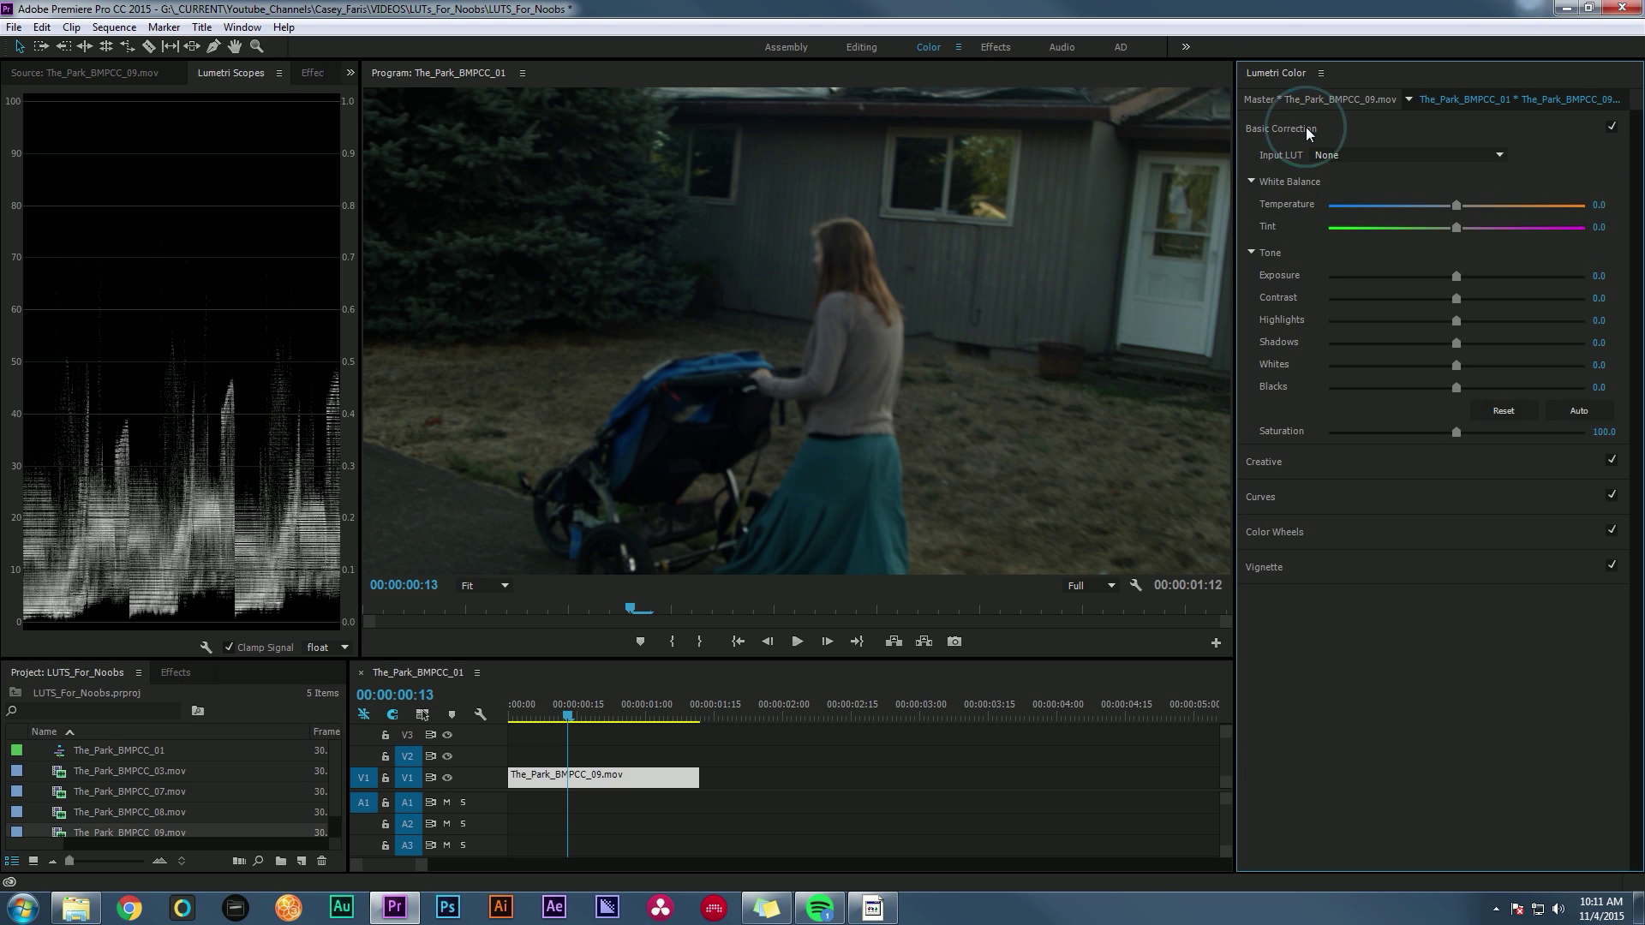
Raise the stroller clip's exposure to 1.2 and saturation to 125.3, then compare the result.
{"action": "left_click_drag", "start_coordinate": [1458, 276], "coordinate": [1488, 274]}
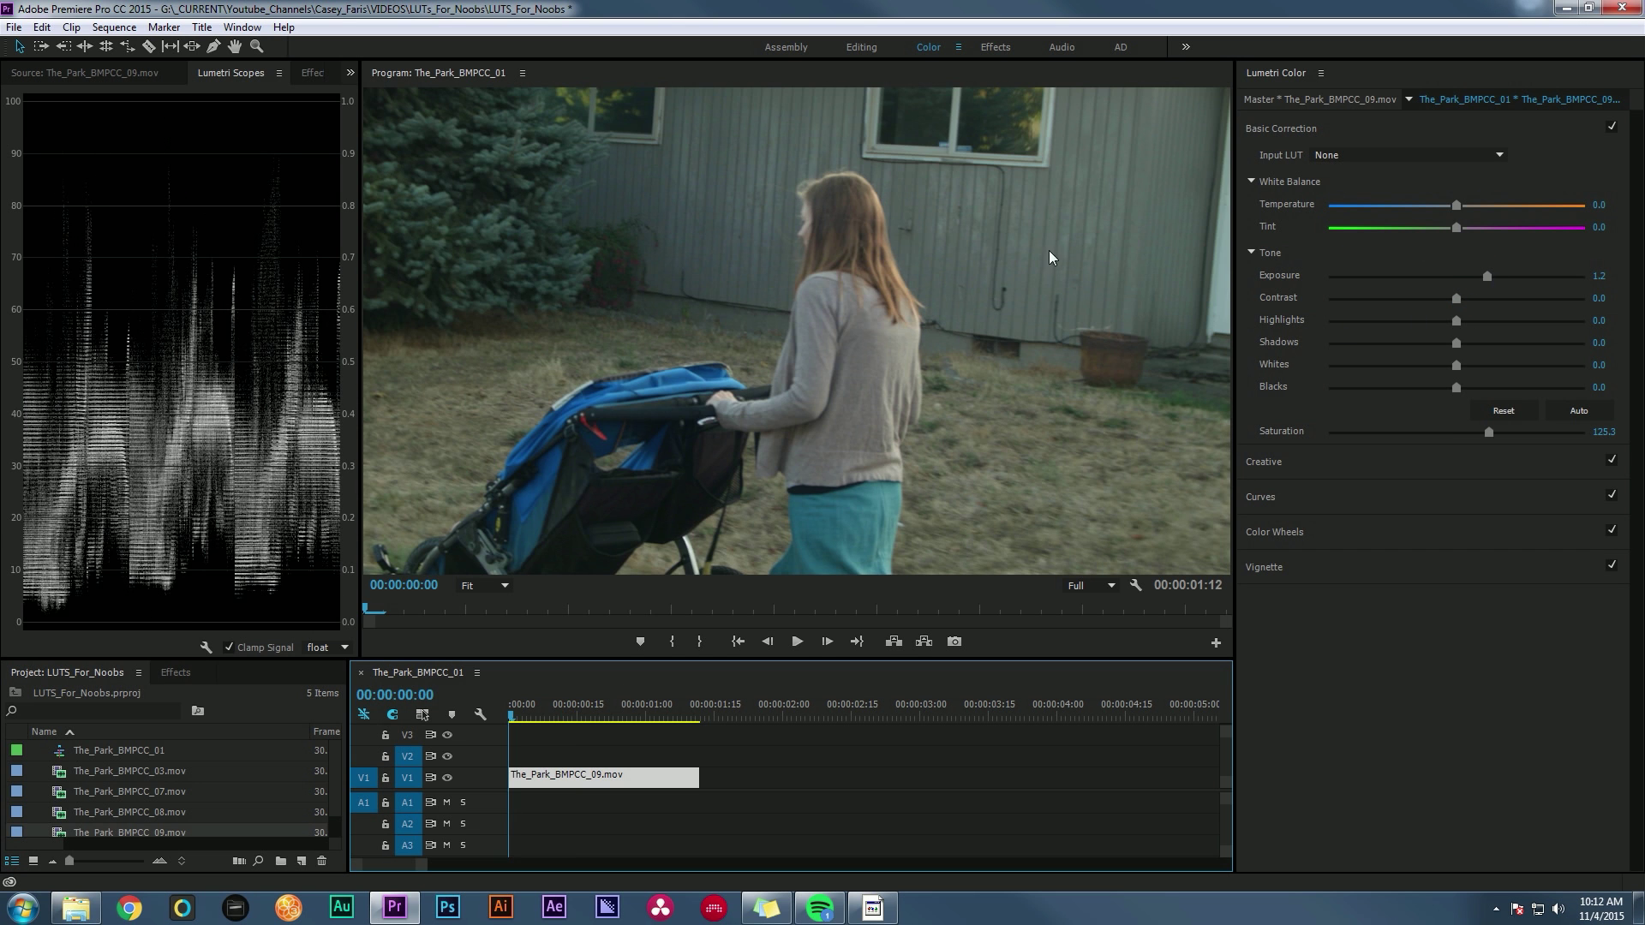
{"action": "left_click", "coordinate": [1612, 460]}
{"action": "left_click", "coordinate": [1612, 460]}
{"action": "left_click", "coordinate": [512, 718]}
{"action": "left_click", "coordinate": [514, 732]}
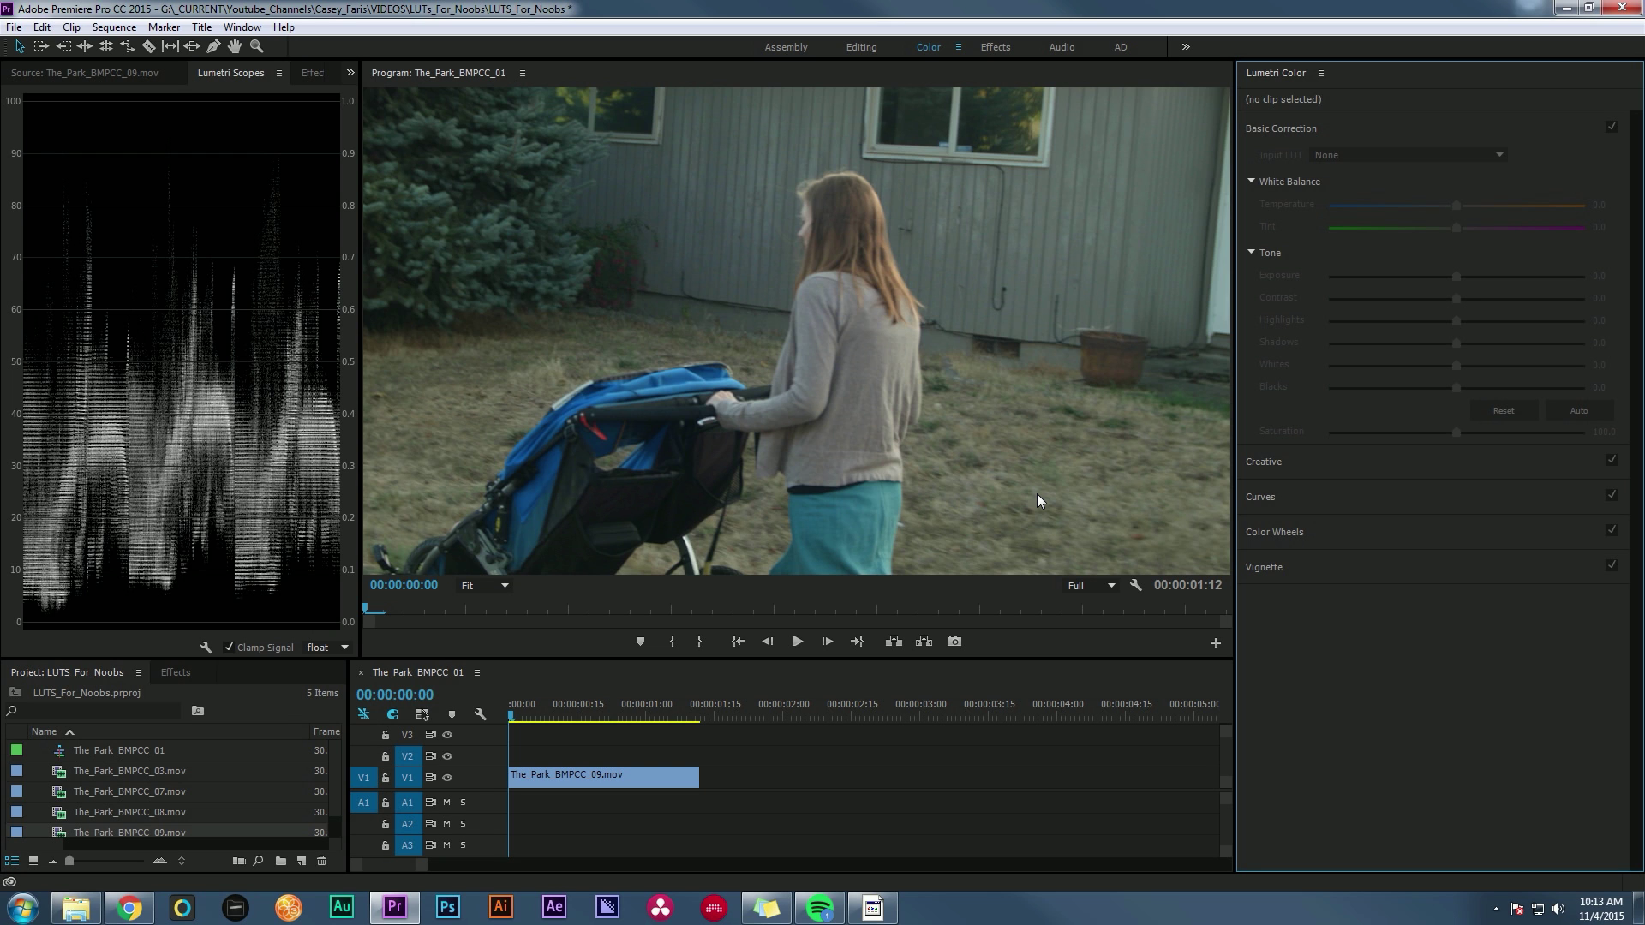
{"action": "left_click", "coordinate": [651, 745]}
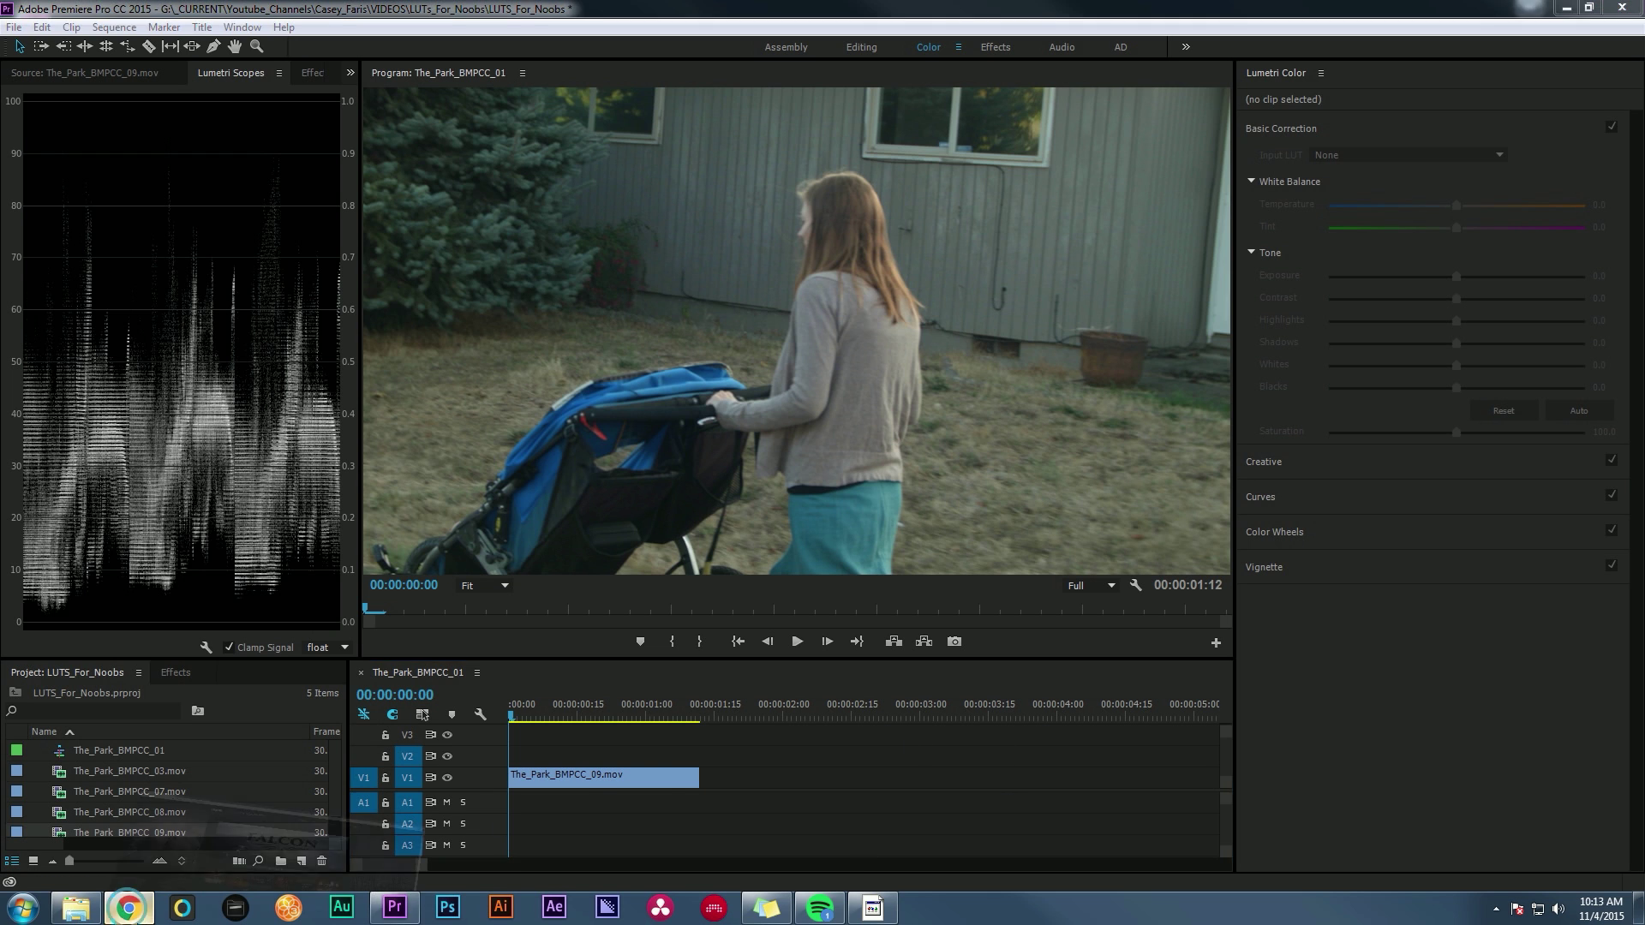
In Chrome, open Ground Control's FREE LUTS! page and scroll through the LUT downloads.
{"action": "left_click", "coordinate": [150, 915]}
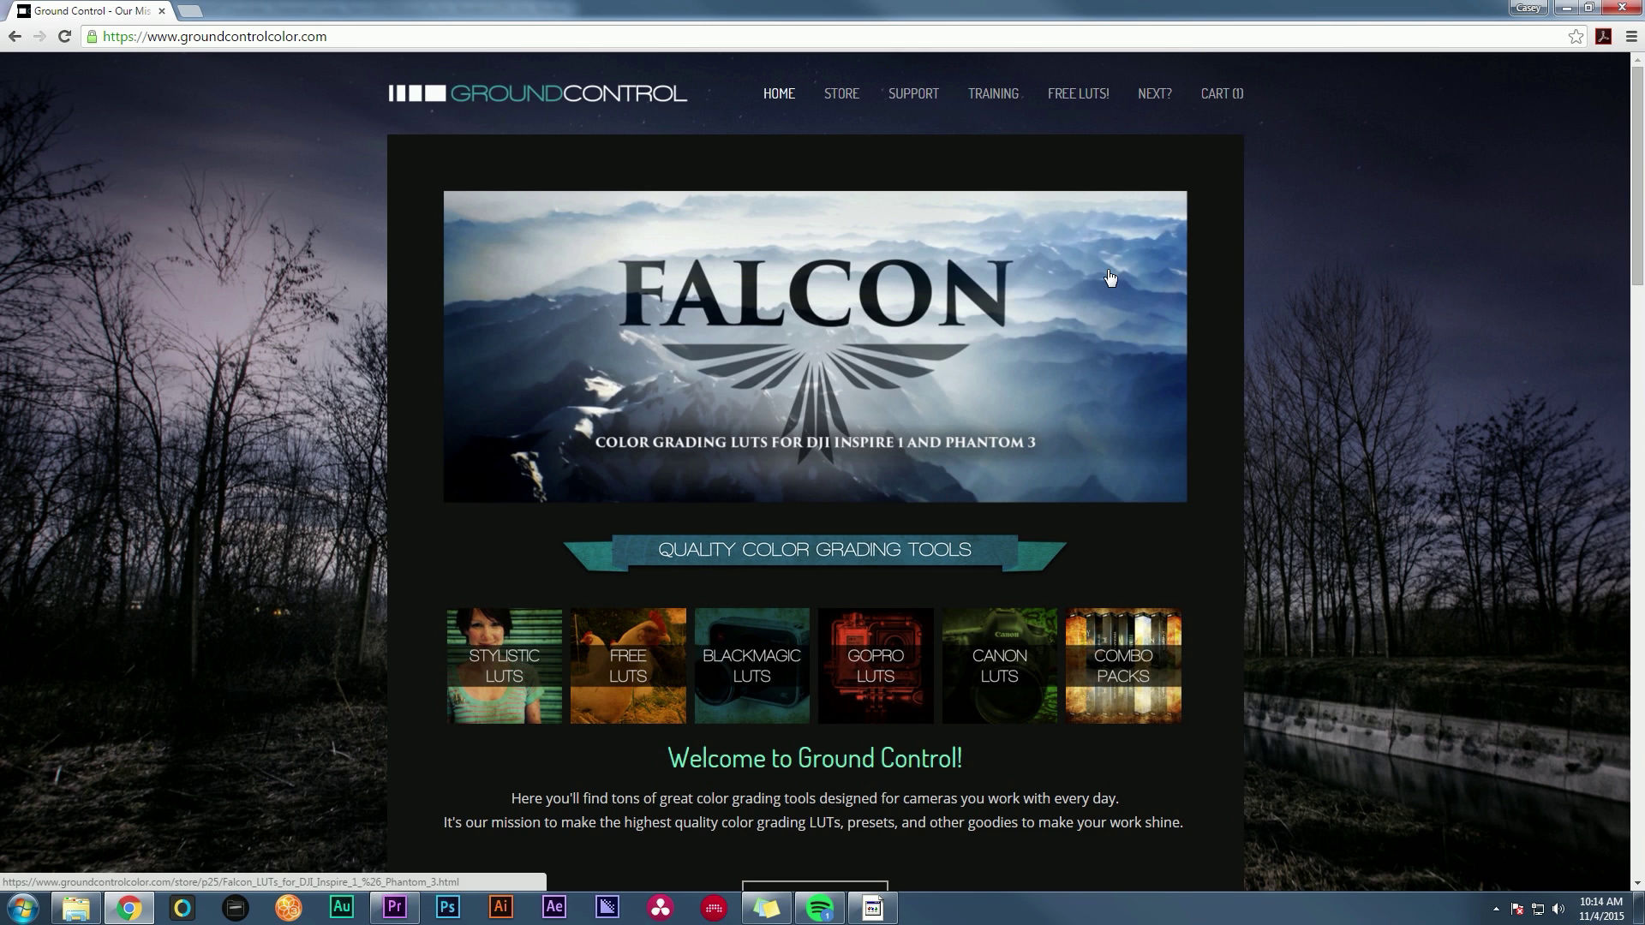
{"action": "left_click", "coordinate": [1081, 93]}
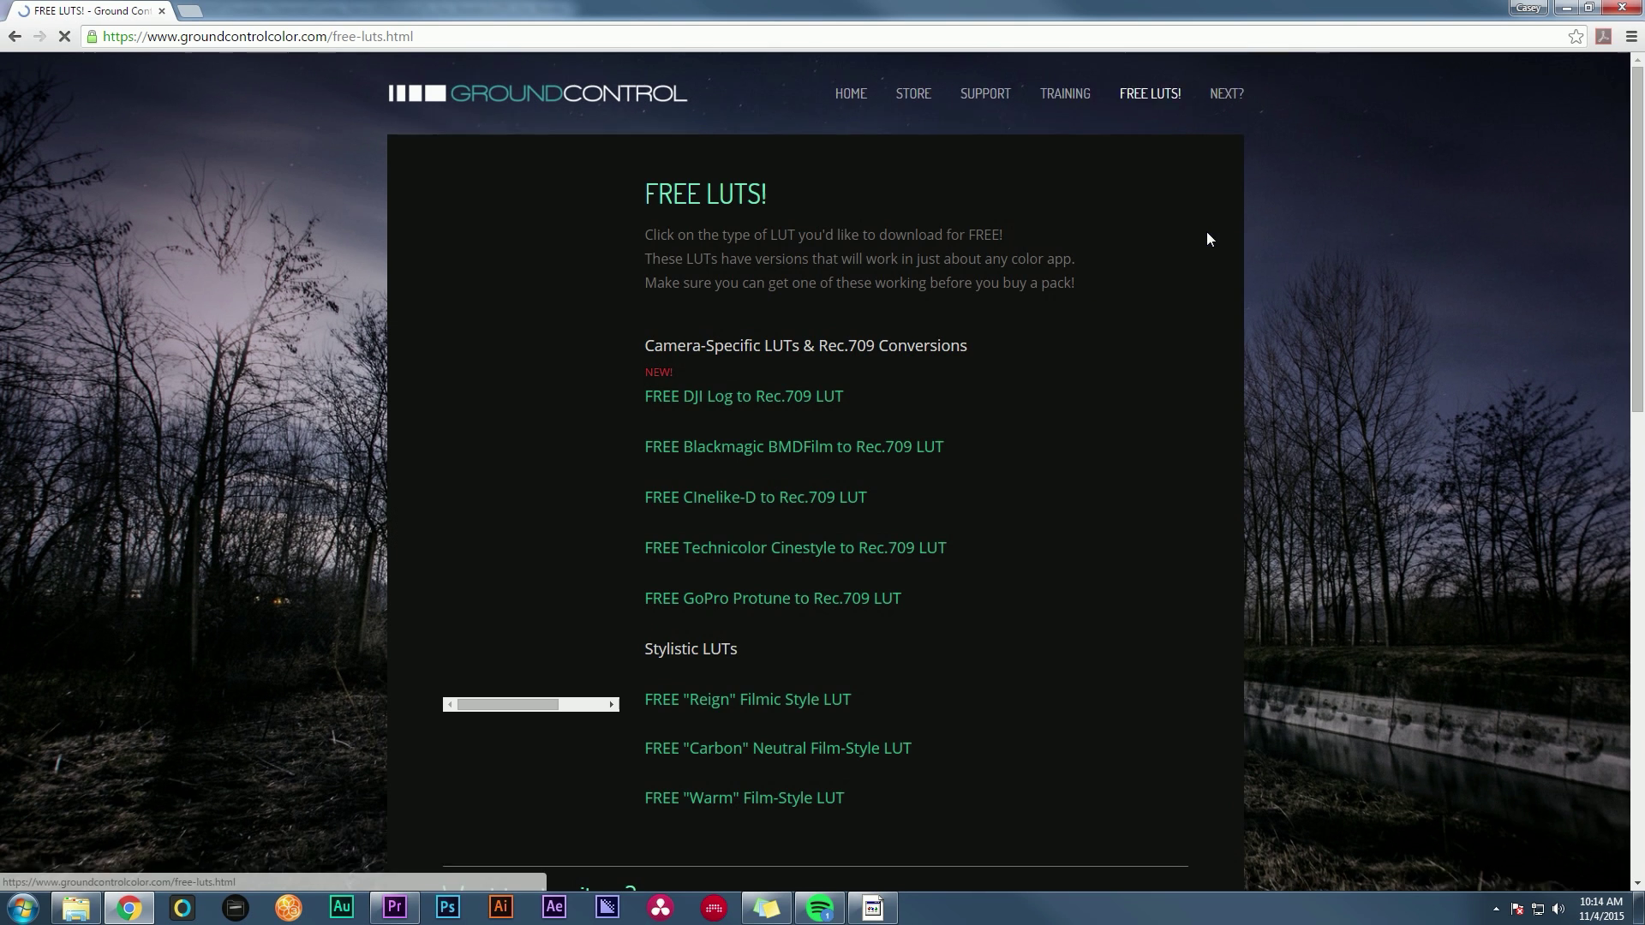
{"action": "scroll", "coordinate": [857, 343], "scroll_direction": "down", "scroll_amount": 1}
{"action": "scroll", "coordinate": [970, 543], "scroll_direction": "down", "scroll_amount": 1}
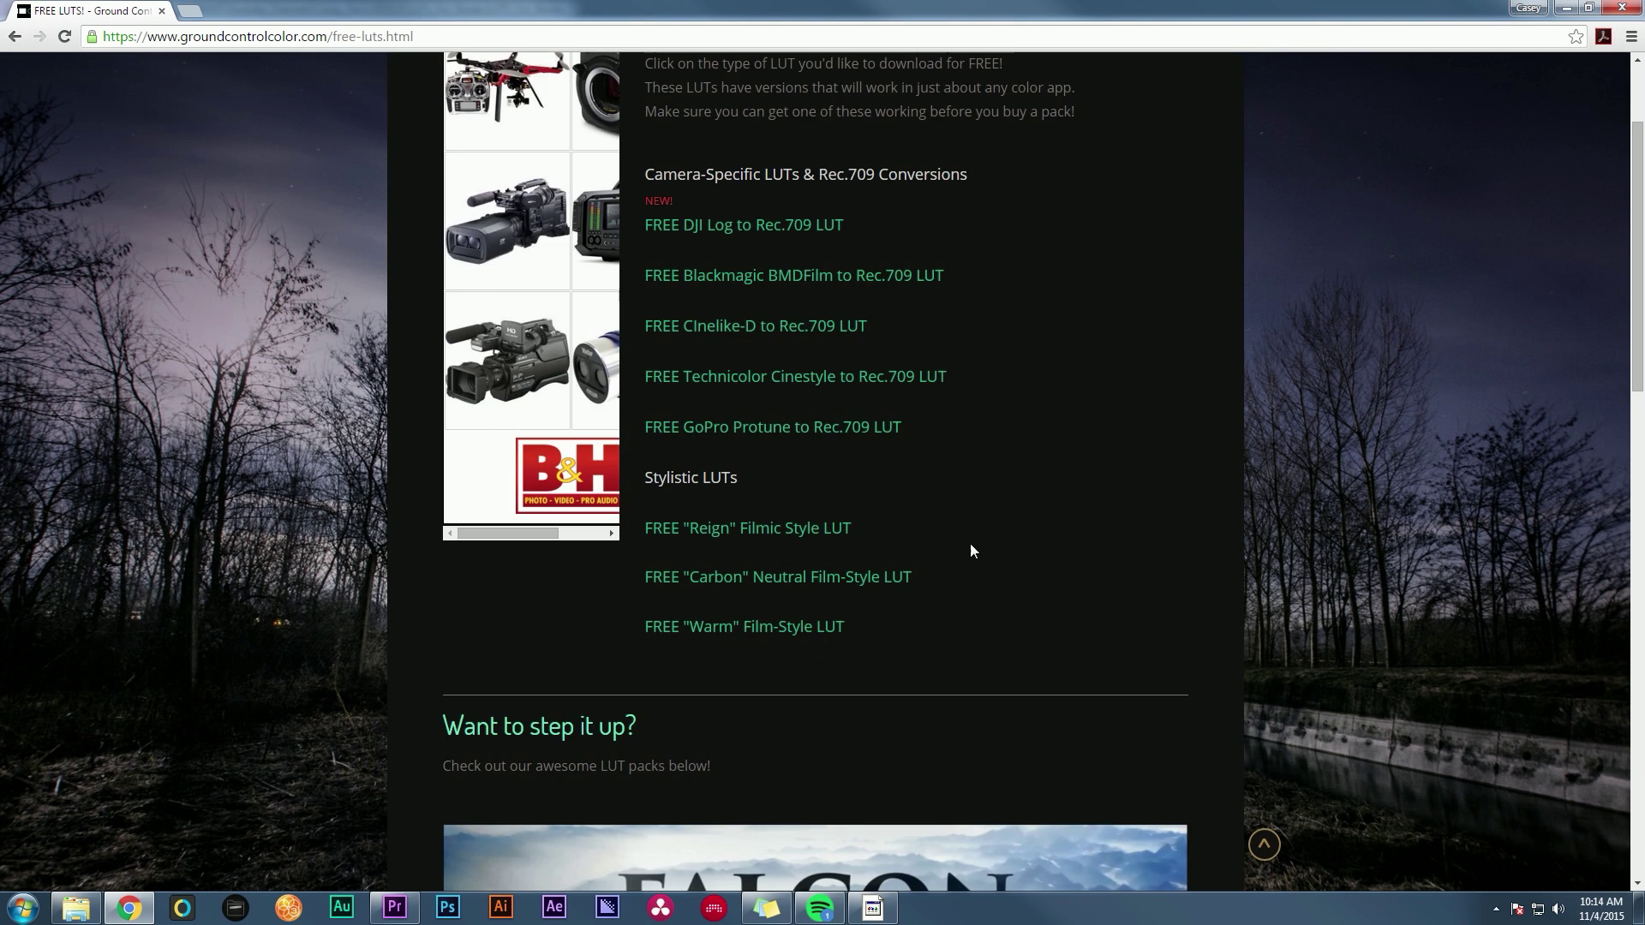
{"action": "scroll", "coordinate": [975, 546], "scroll_direction": "up", "scroll_amount": 2}
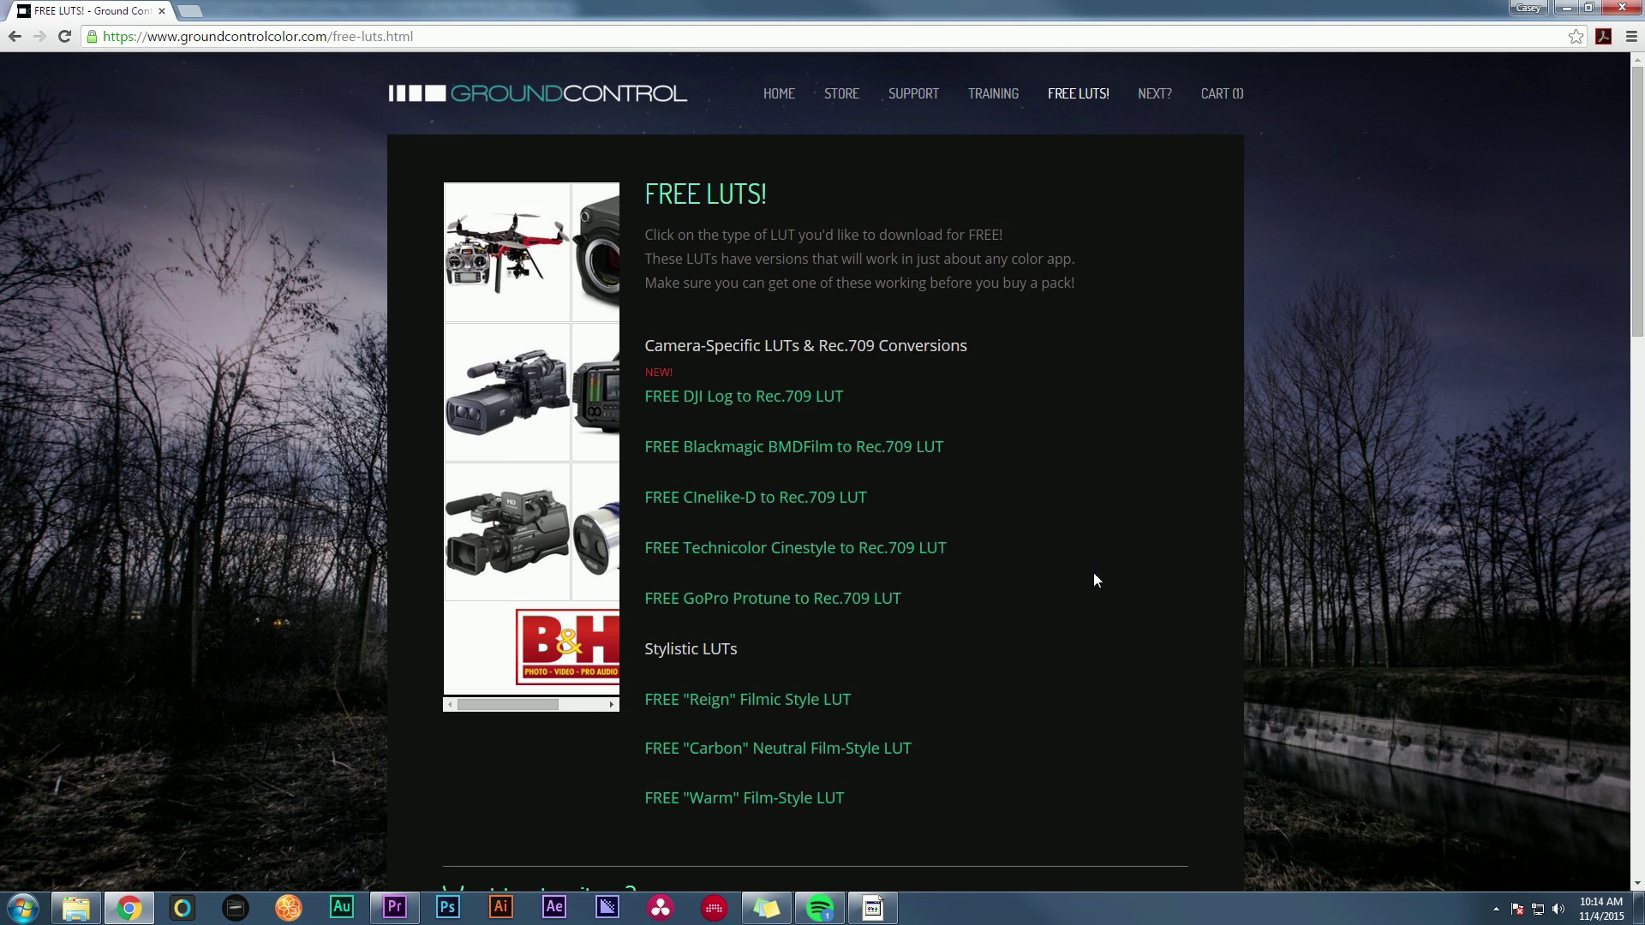